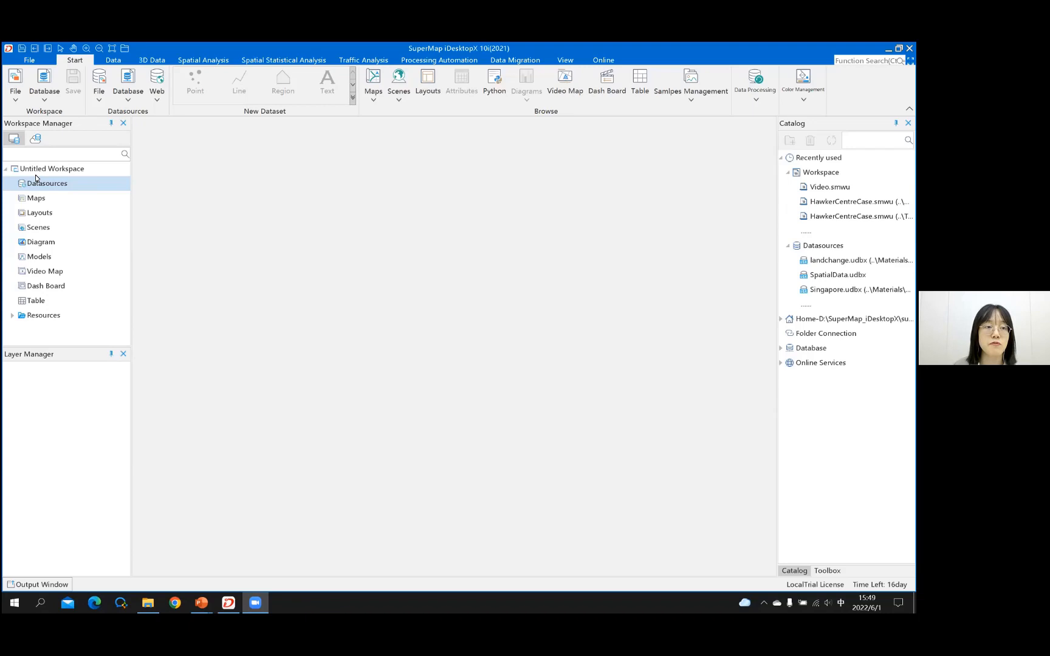
Step: Open the file datasource landchange.udbx from the 07 materials folder and expand its list of datasets
{"action": "right_click", "coordinate": [83, 186]}
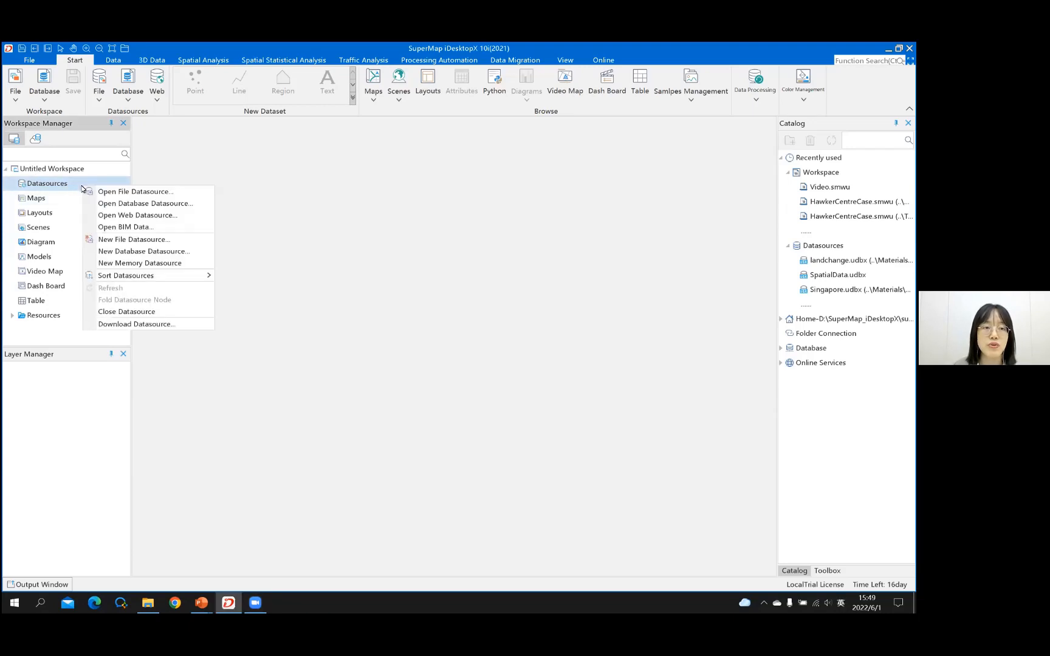
{"action": "left_click", "coordinate": [133, 192]}
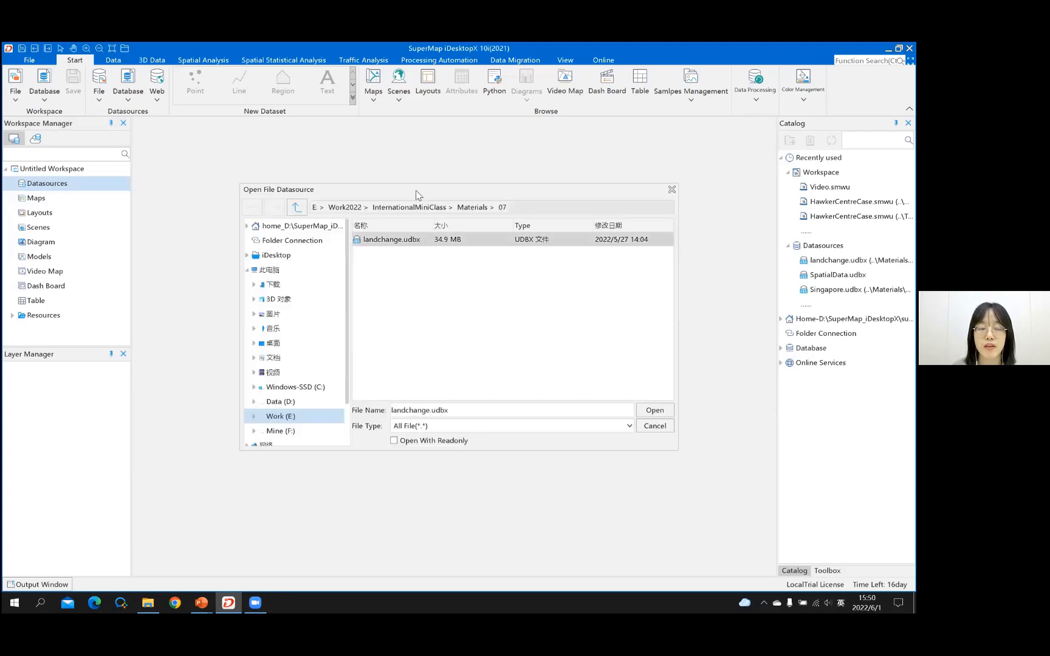
{"action": "key", "text": "Return"}
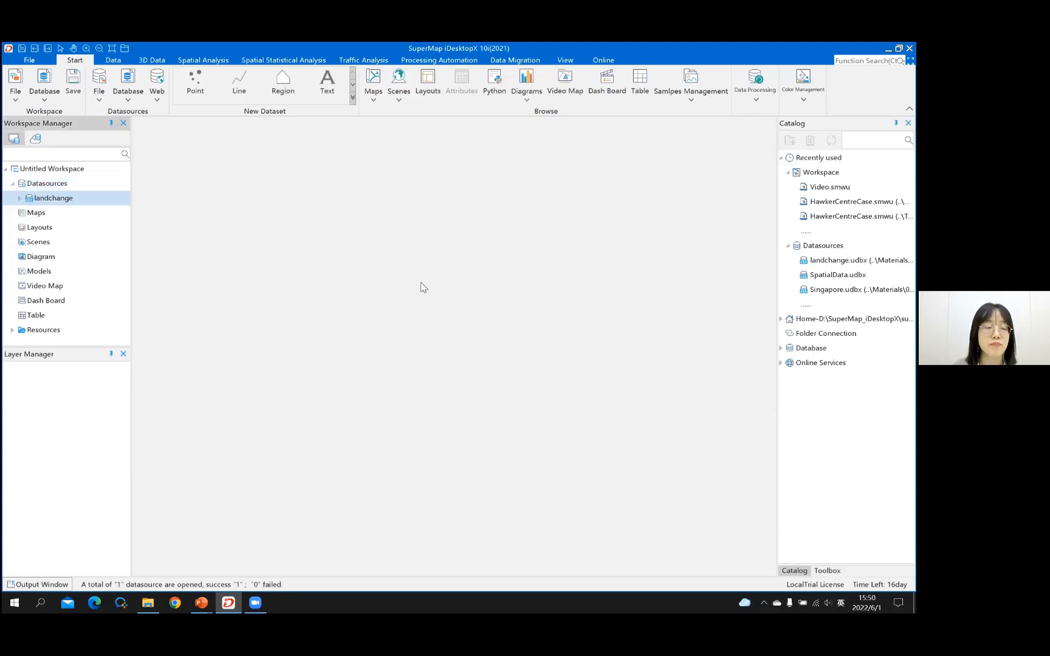
{"action": "left_click", "coordinate": [21, 199]}
Step: Display the florida2008 raster in a map and overlay the florida2013 raster on it to compare land cover
{"action": "left_click", "coordinate": [84, 211]}
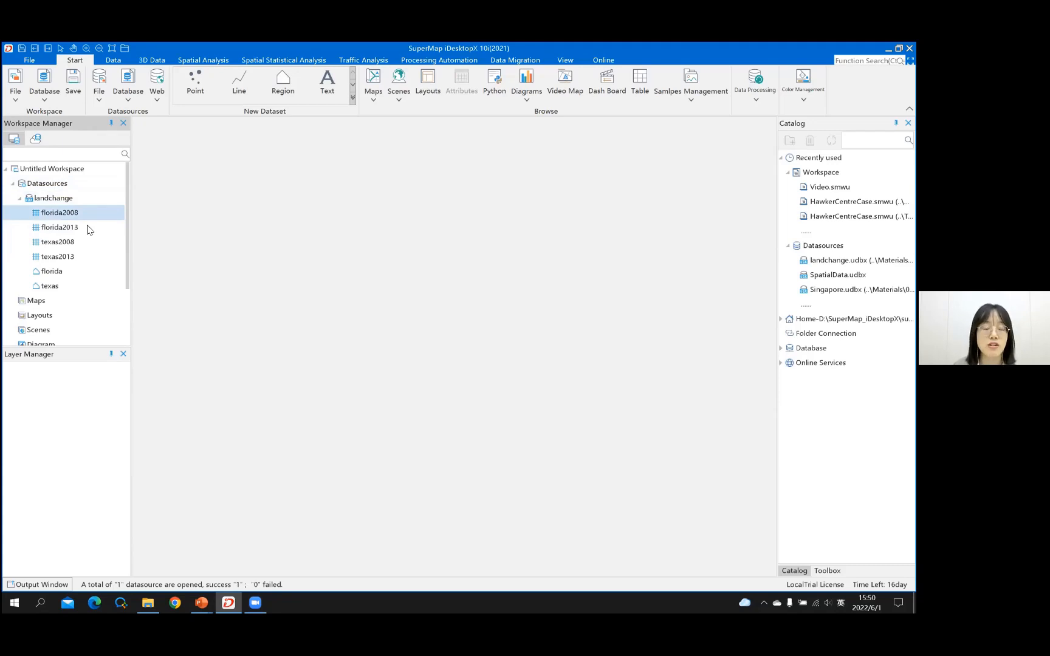
{"action": "left_click", "coordinate": [89, 229], "text": "ctrl"}
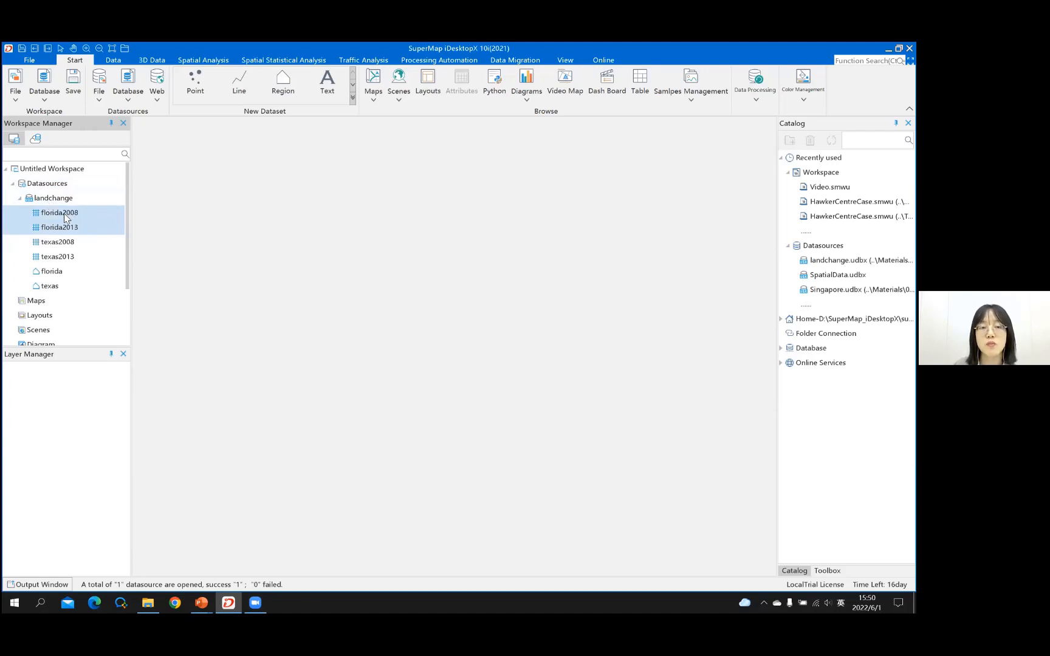
{"action": "double_click", "coordinate": [64, 214]}
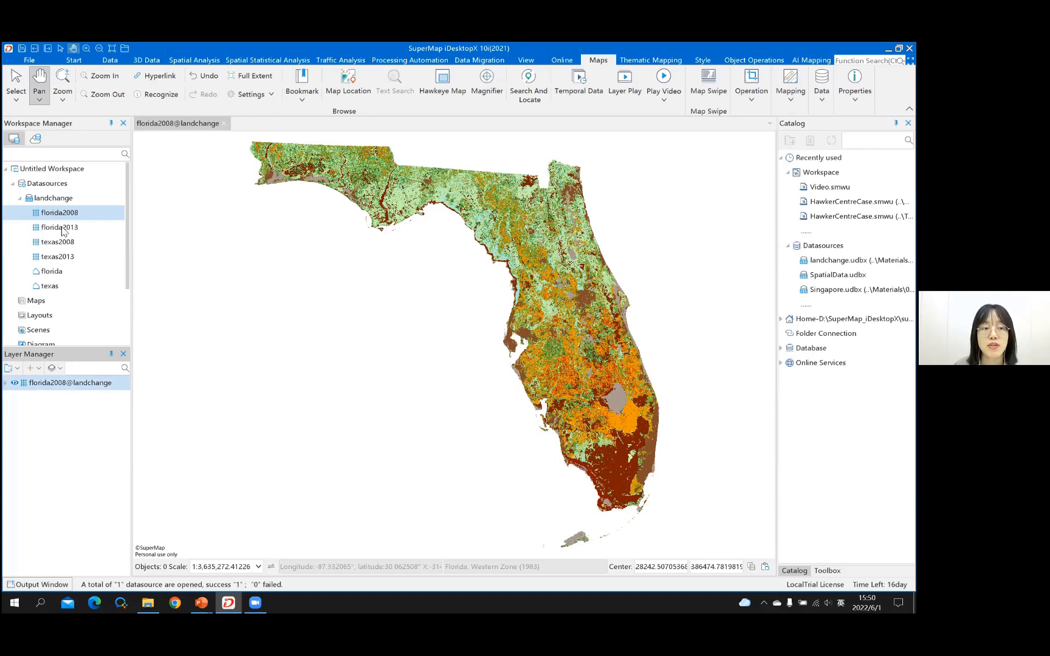
{"action": "left_click", "coordinate": [70, 230]}
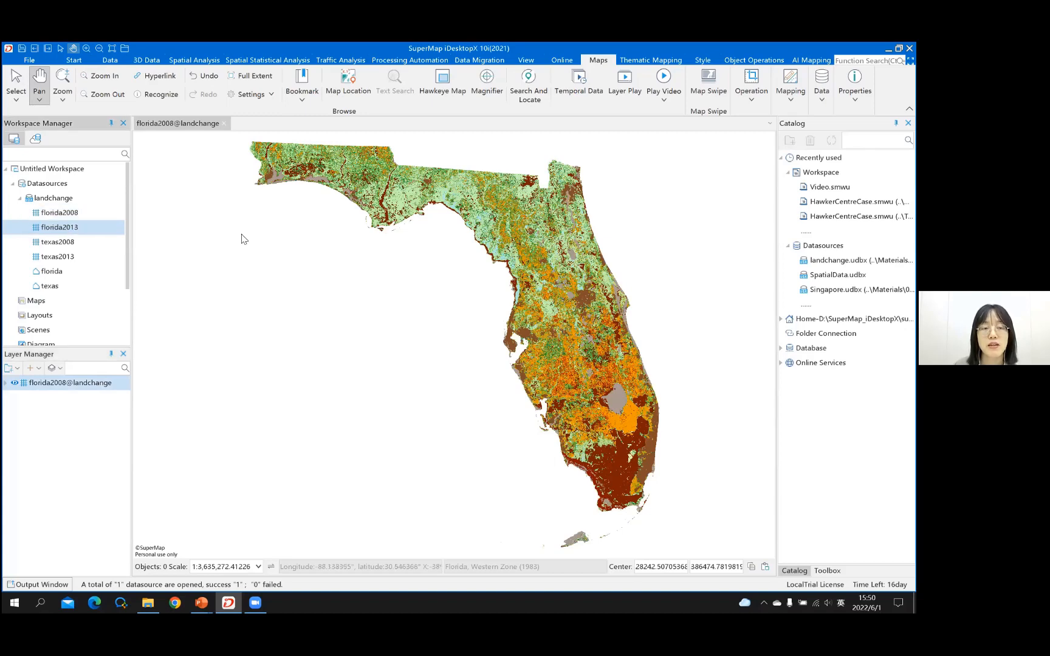
{"action": "left_click_drag", "start_coordinate": [244, 240], "coordinate": [252, 243]}
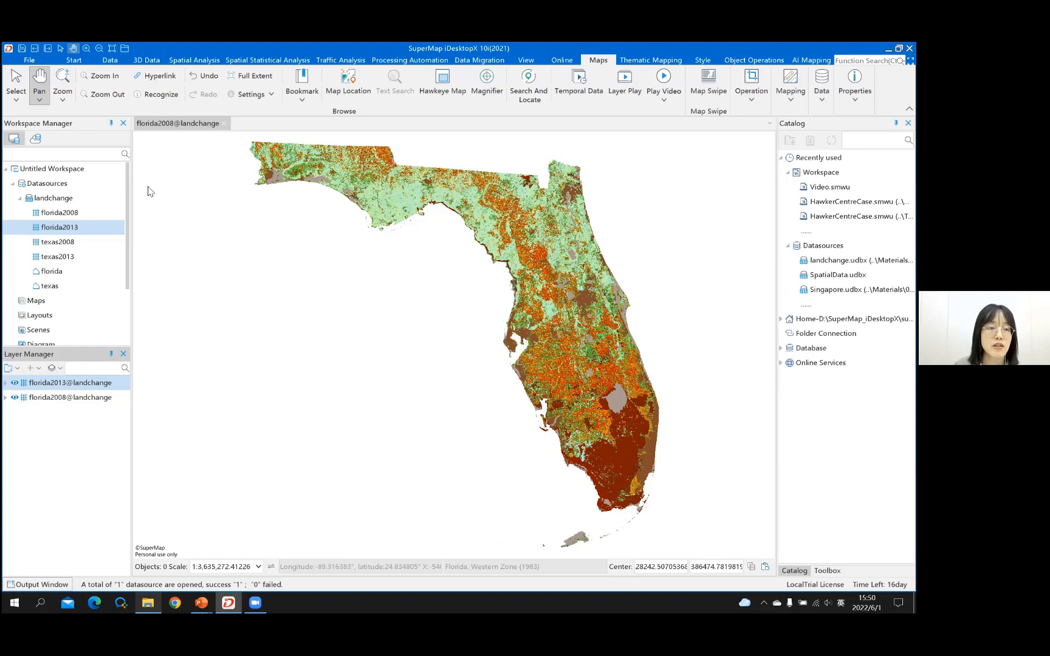
Step: Open landcover_index.txt from File Explorer to read the land cover class codes, and return to SuperMap iDesktopX
{"action": "key", "text": "alt+Tab"}
{"action": "double_click", "coordinate": [147, 190]}
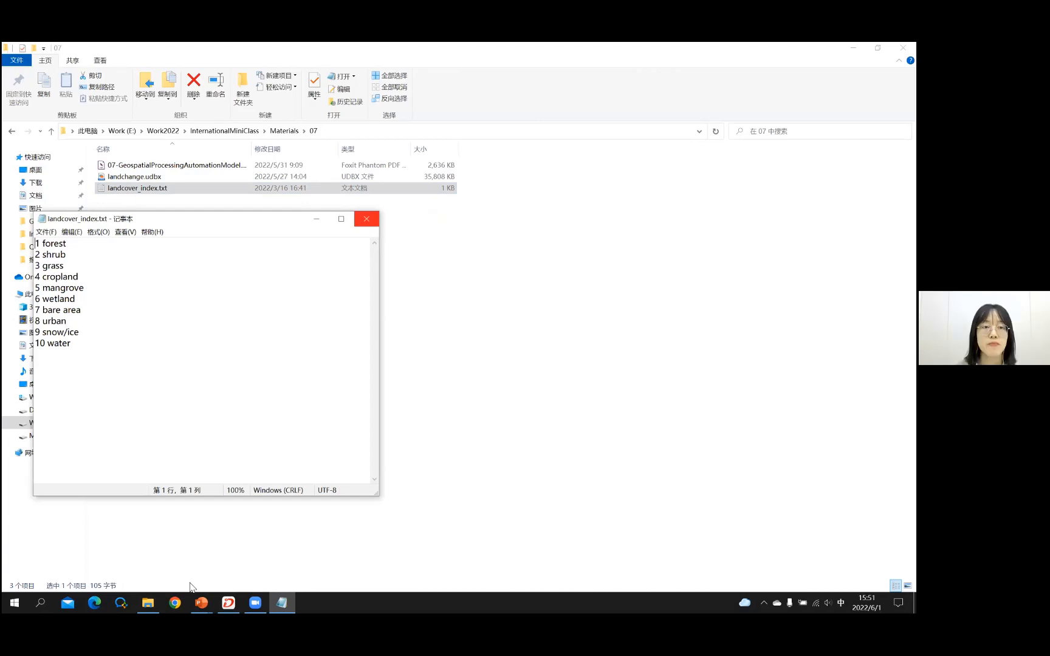
{"action": "left_click", "coordinate": [228, 602]}
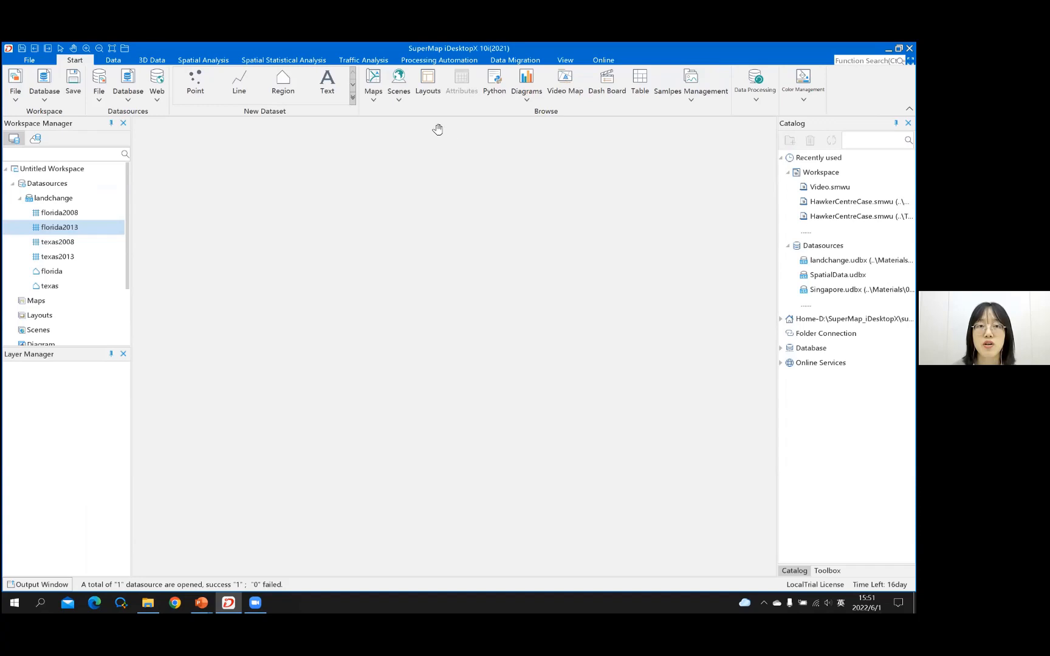
Step: Save the workspace and create a new blank processing automation model
{"action": "left_click", "coordinate": [423, 61]}
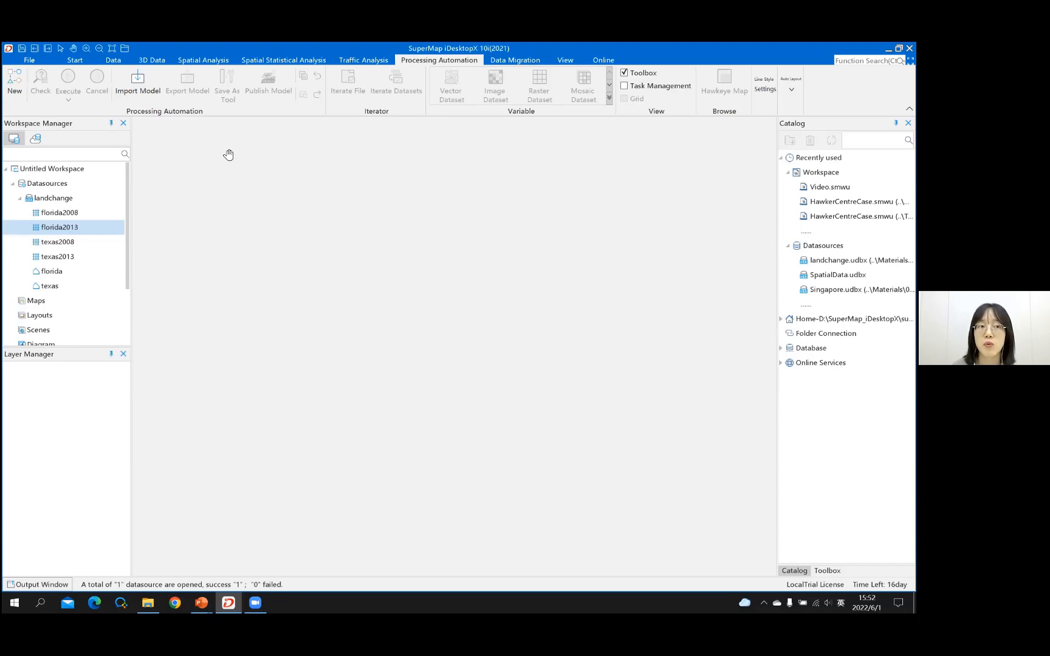
{"action": "key", "text": "ctrl+s"}
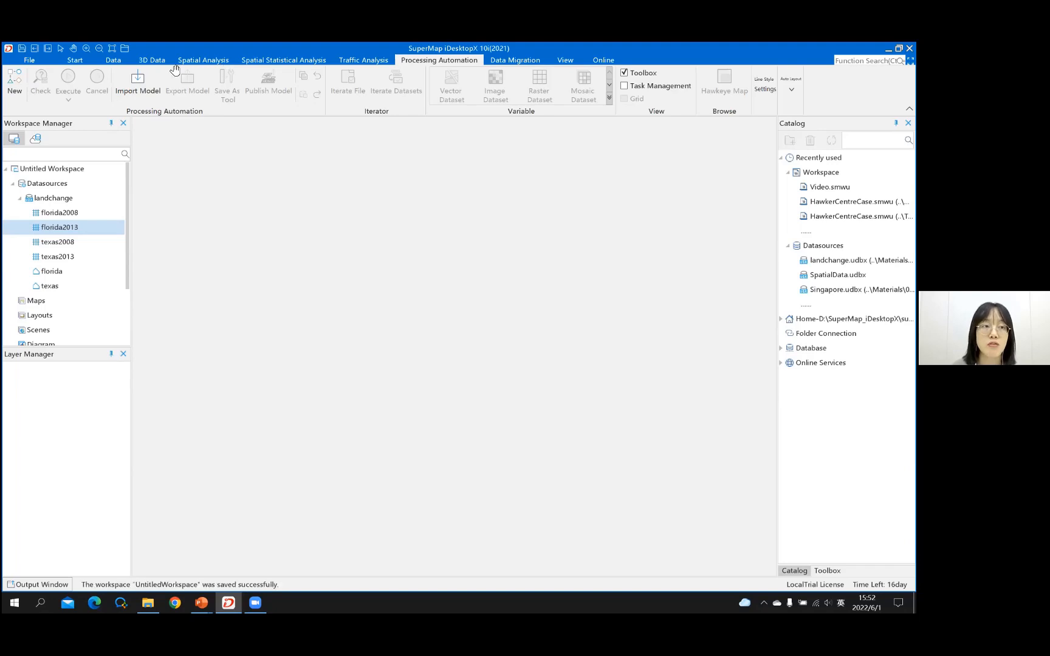
{"action": "left_click", "coordinate": [24, 81]}
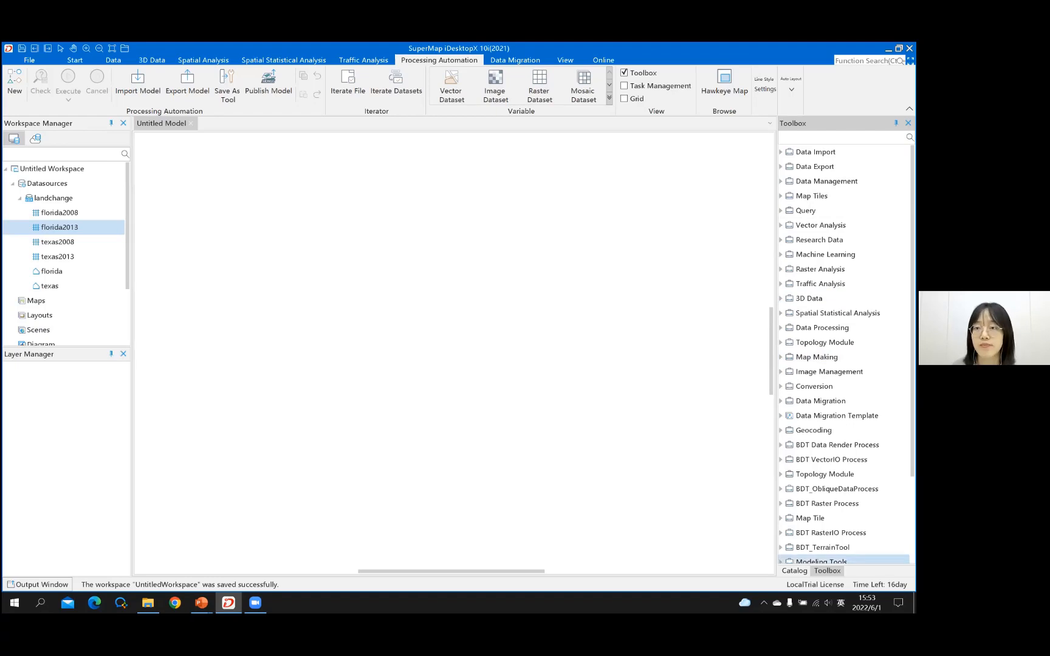
Step: Widen the Toolbox slightly and look through its tool categories
{"action": "left_click_drag", "start_coordinate": [776, 268], "coordinate": [770, 268]}
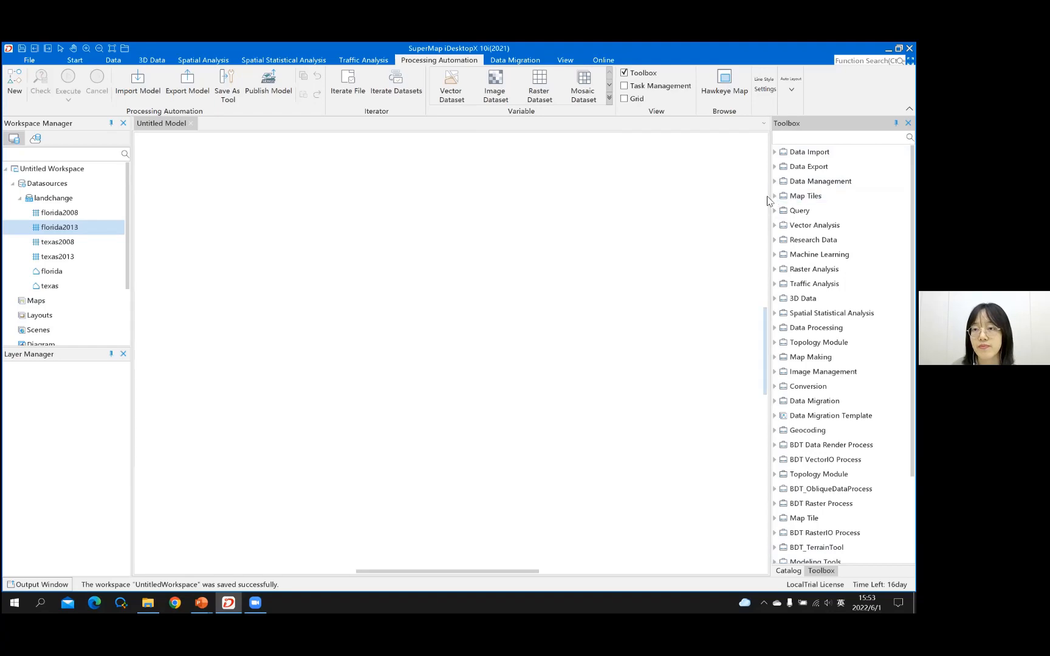
{"action": "left_click_drag", "start_coordinate": [769, 193], "coordinate": [764, 193]}
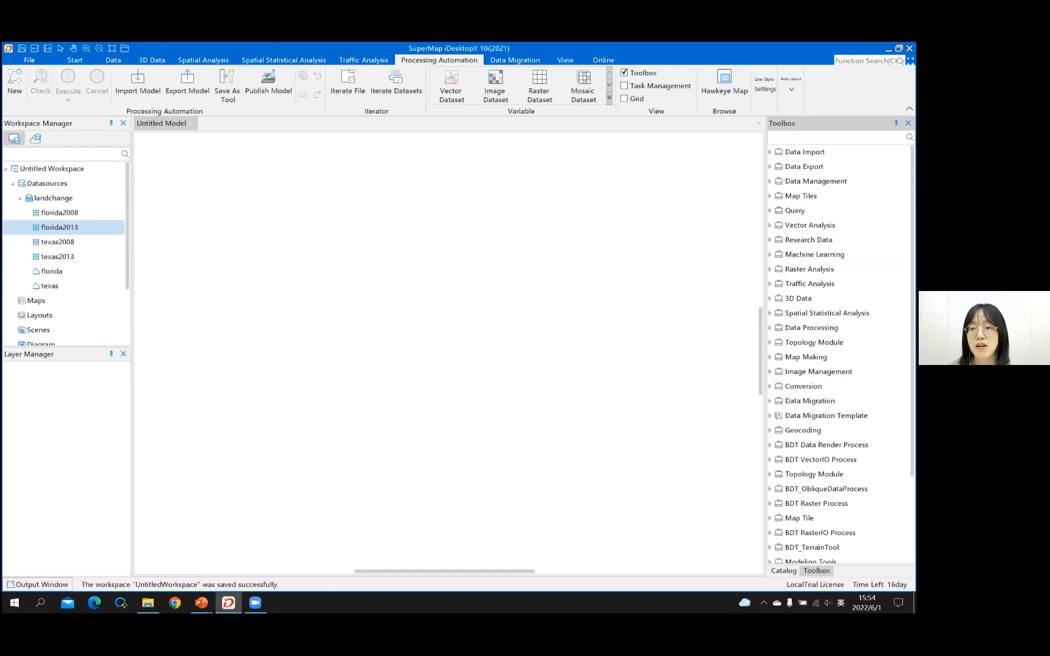
{"action": "scroll", "coordinate": [814, 323], "scroll_direction": "down", "scroll_amount": 3}
{"action": "left_click", "coordinate": [803, 322]}
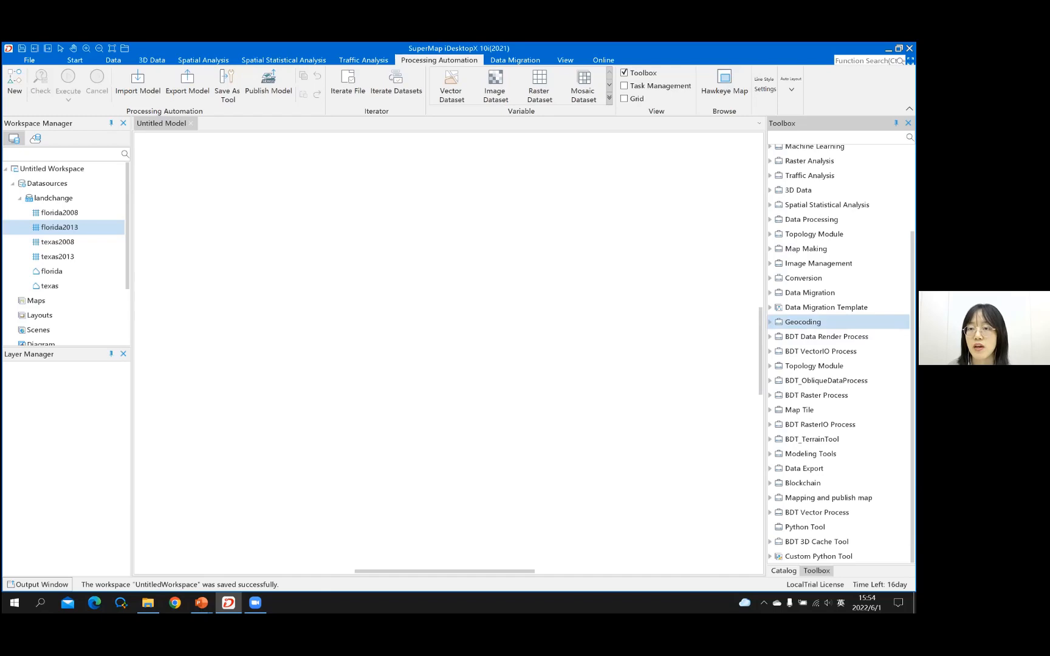
{"action": "scroll", "coordinate": [838, 340], "scroll_direction": "up", "scroll_amount": 3}
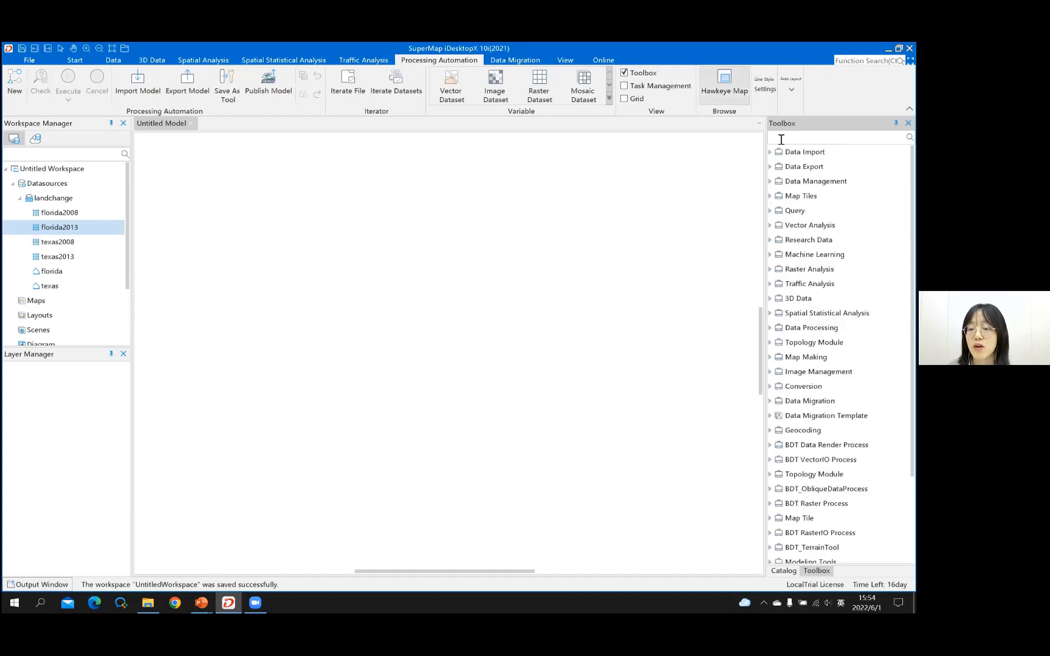
Step: Try to find the raster subtraction tool by searching the toolbox for "raster sub", and clear the search
{"action": "left_click", "coordinate": [781, 139]}
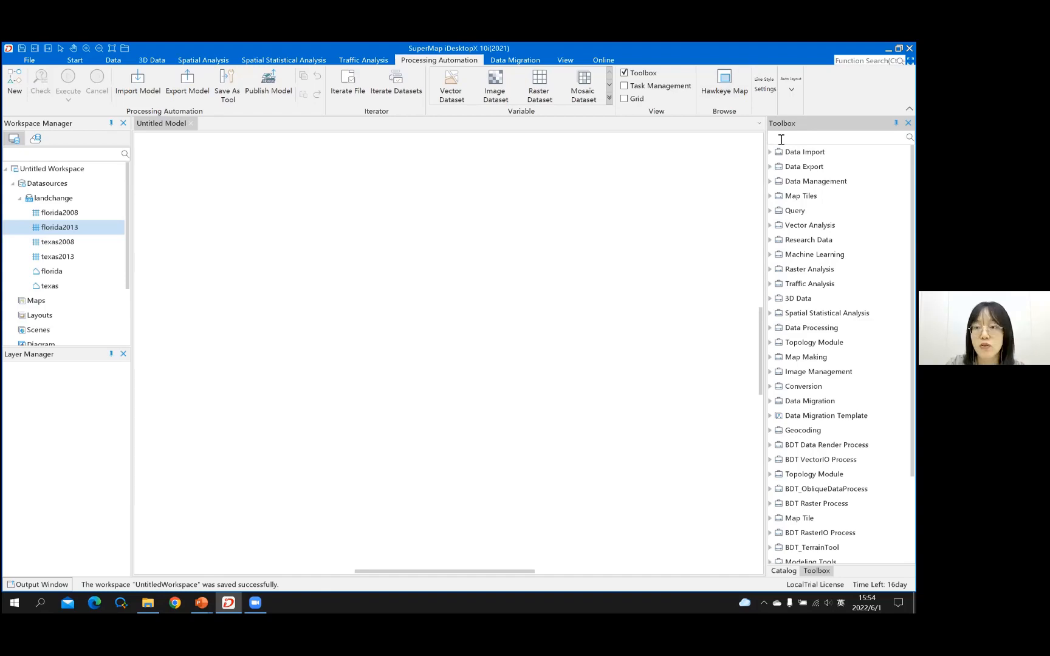
{"action": "left_click", "coordinate": [781, 139]}
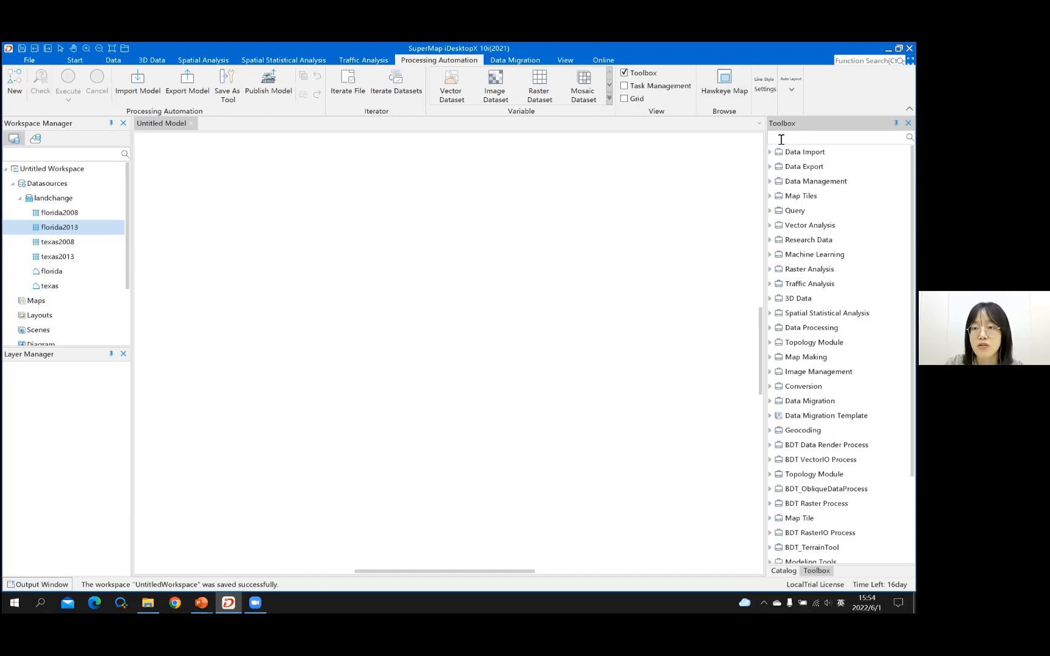
{"action": "type", "text": "ras"}
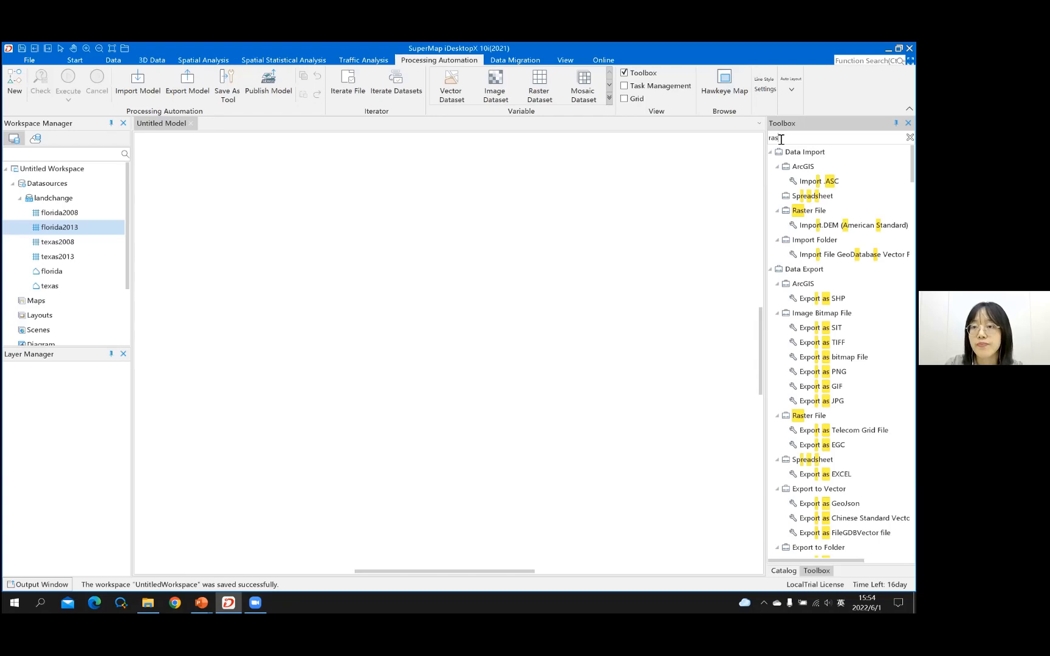
{"action": "type", "text": "te"}
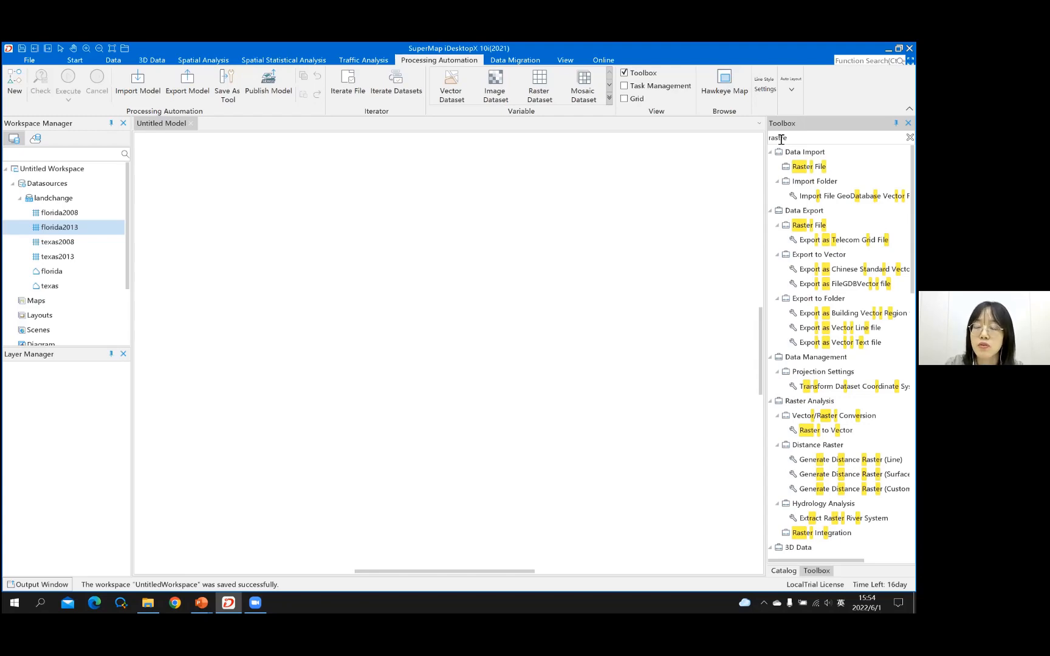
{"action": "type", "text": "r sub"}
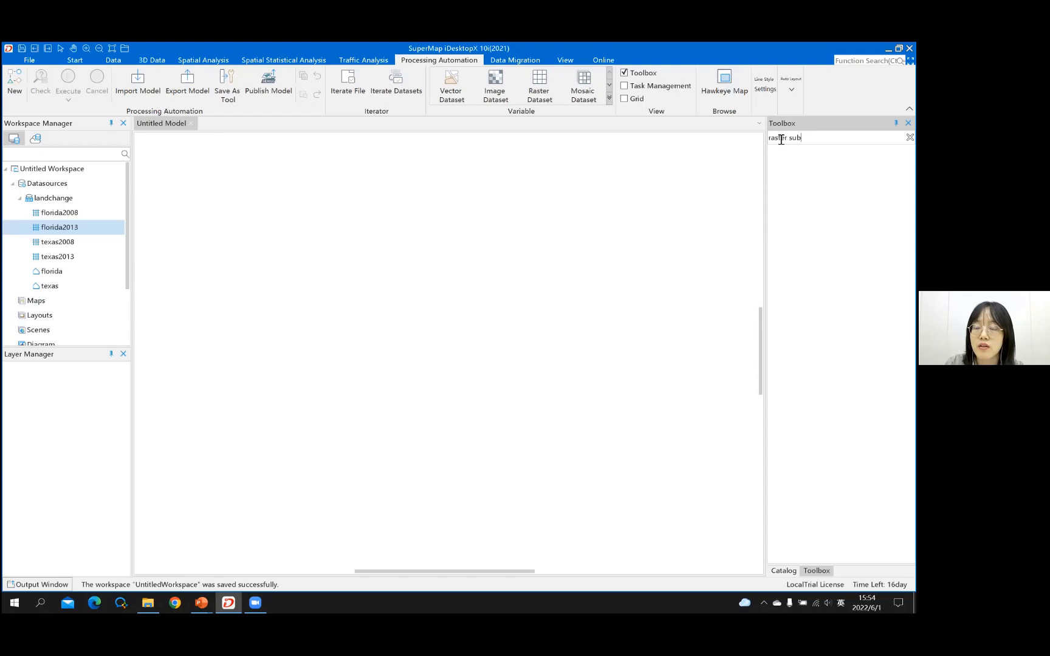
{"action": "key", "text": "BackSpace"}
{"action": "key", "text": "BackSpace"}
{"action": "key", "text": "BackSpace"}
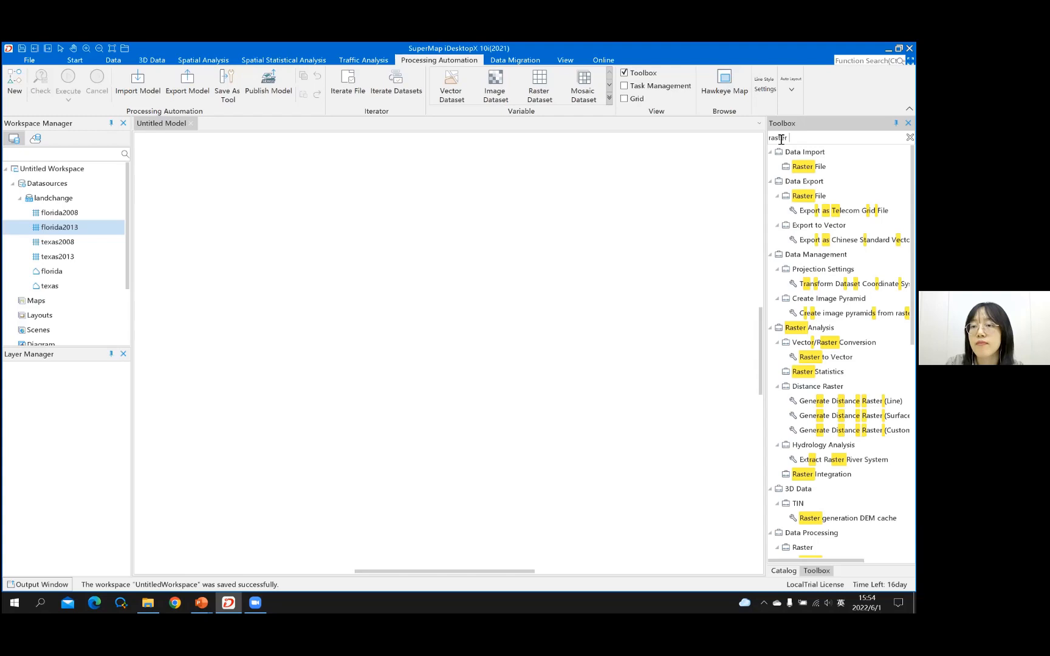
{"action": "key", "text": "BackSpace"}
{"action": "key", "text": "BackSpace"}
{"action": "key", "text": "BackSpace"}
{"action": "key", "text": "BackSpace"}
{"action": "key", "text": "BackSpace"}
{"action": "key", "text": "BackSpace"}
{"action": "key", "text": "BackSpace"}
Step: Search the toolbox for "subtra" and place the raster algebra Subtract tool near the upper-left of the model canvas
{"action": "type", "text": "subt"}
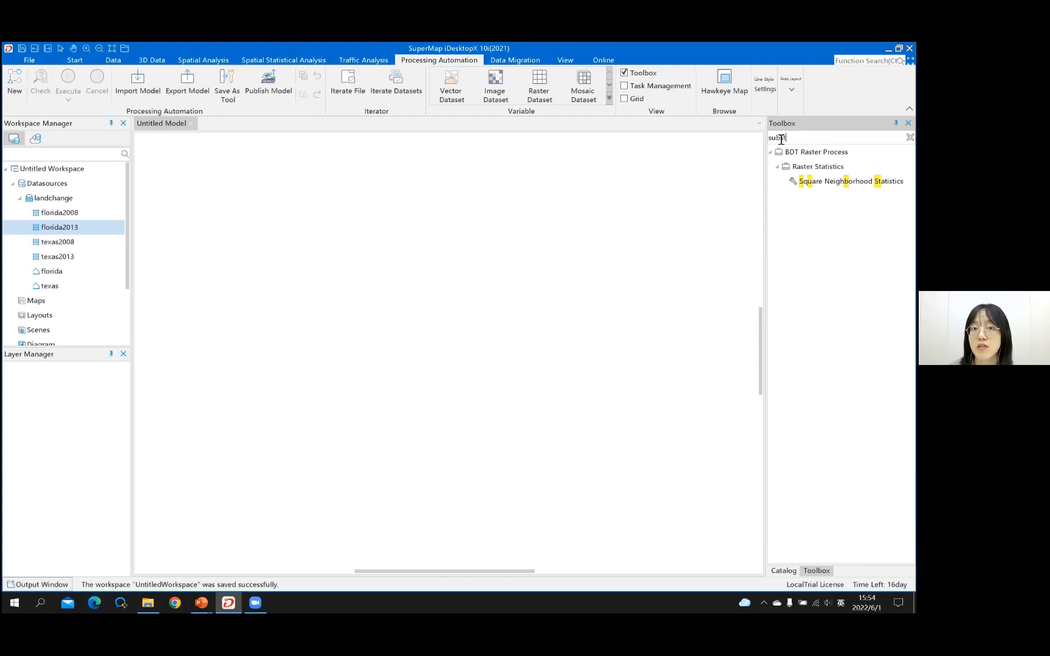
{"action": "type", "text": "ra"}
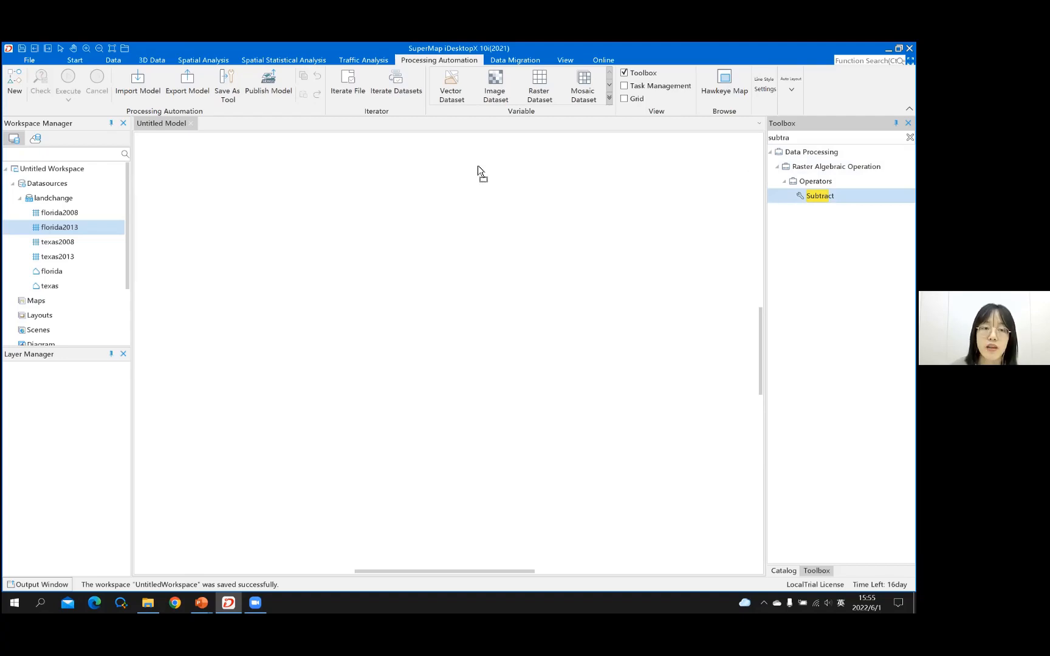
{"action": "left_click_drag", "start_coordinate": [478, 166], "coordinate": [210, 183]}
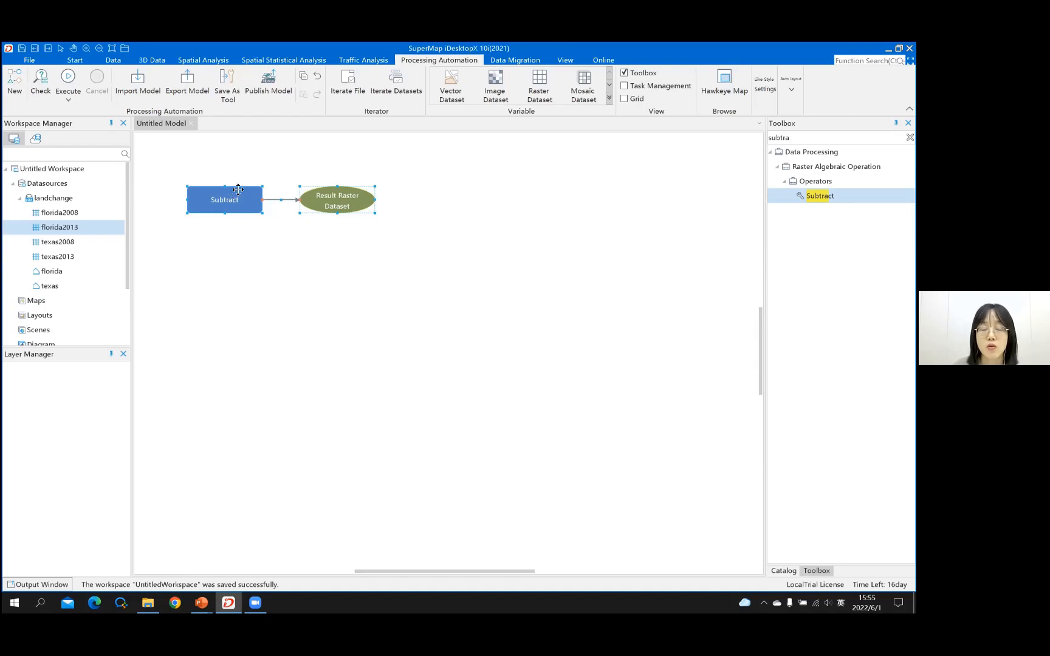
Step: In the Subtract node's parameters, set Dataset 1 to florida2008 and the pixel format to Single
{"action": "left_click", "coordinate": [367, 209]}
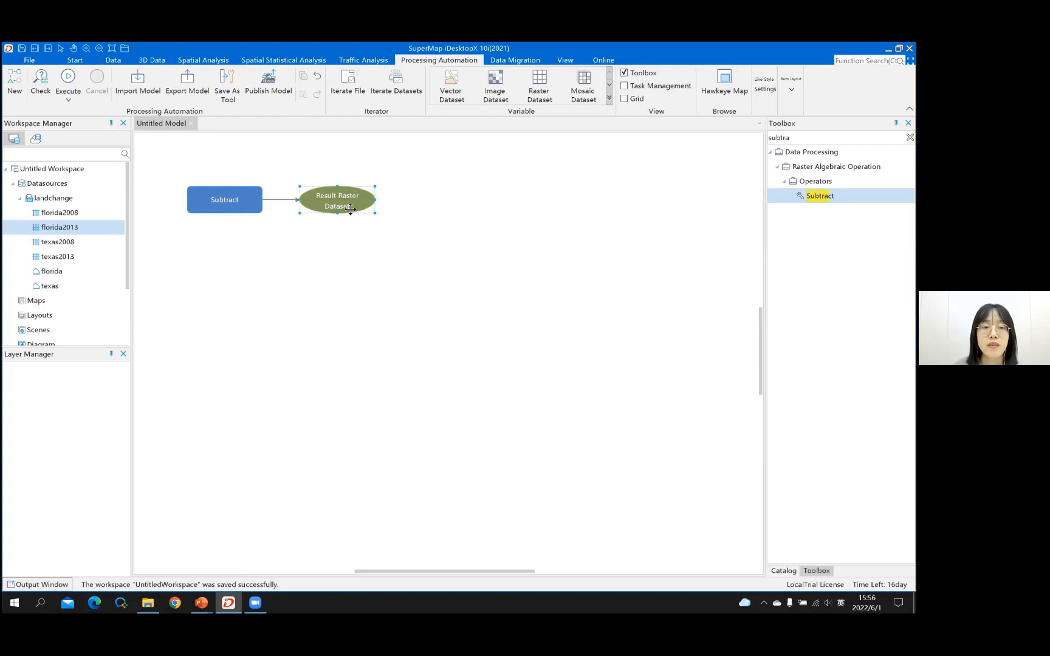
{"action": "left_click", "coordinate": [246, 195]}
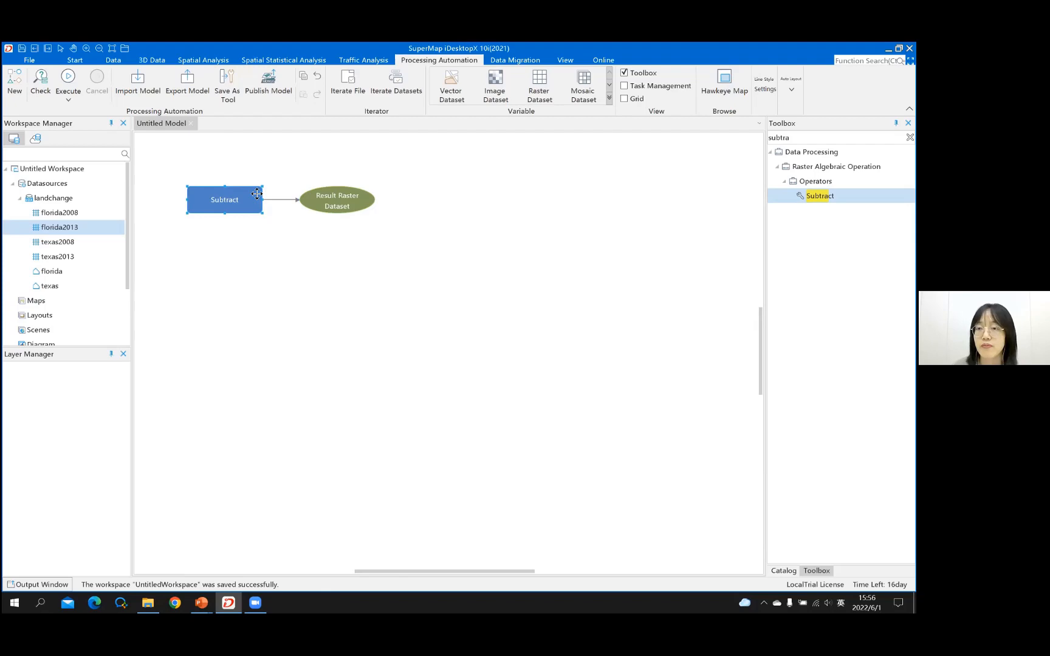
{"action": "double_click", "coordinate": [256, 194]}
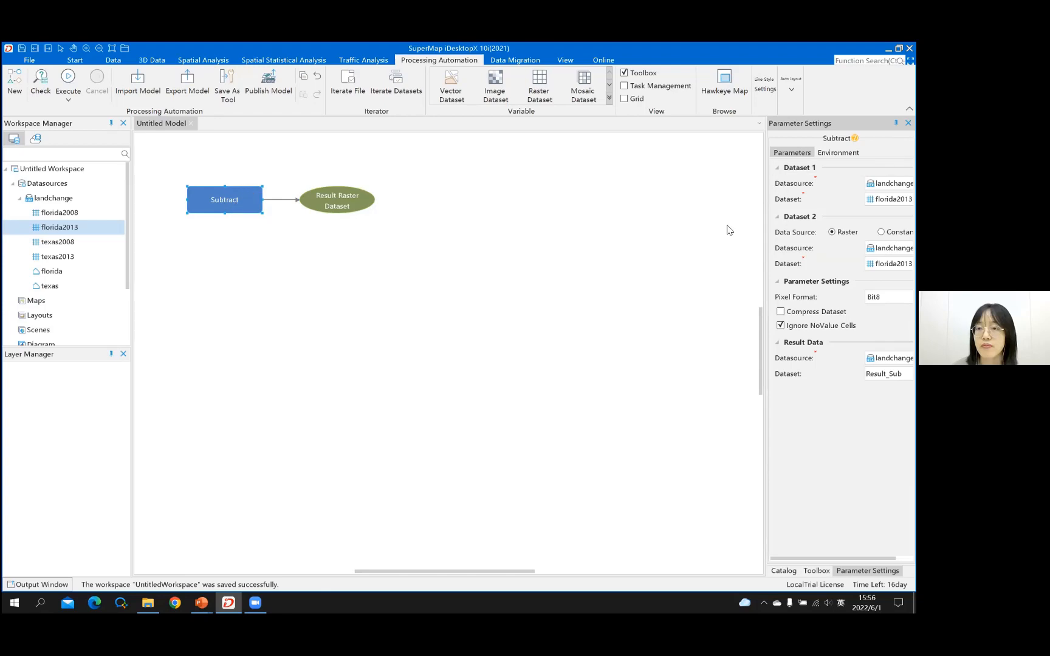
{"action": "left_click_drag", "start_coordinate": [766, 255], "coordinate": [723, 256]}
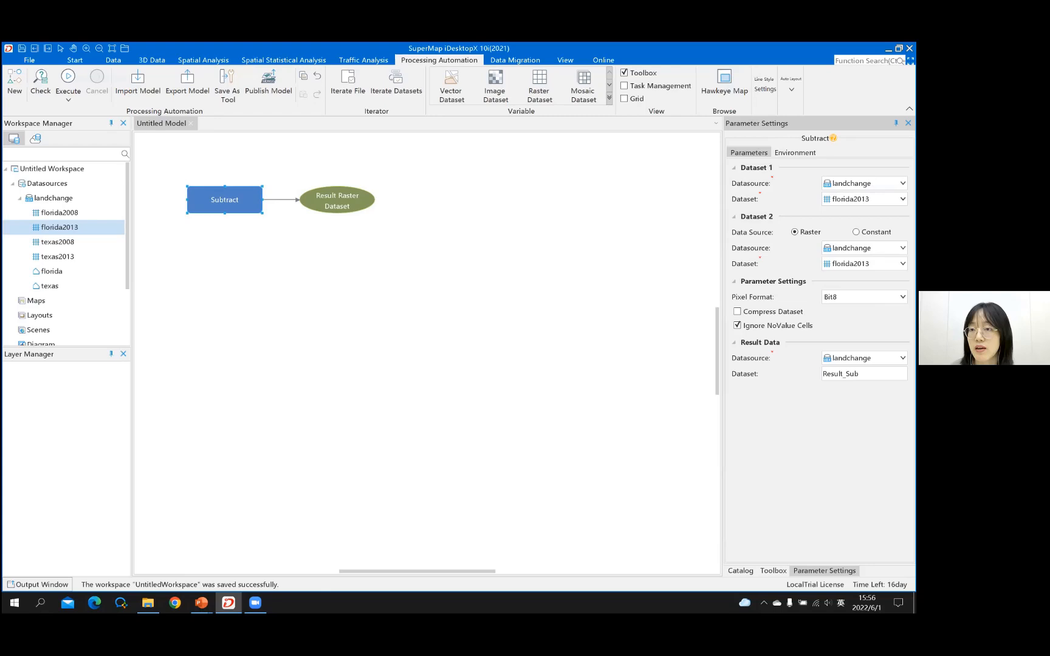
{"action": "left_click", "coordinate": [857, 211]}
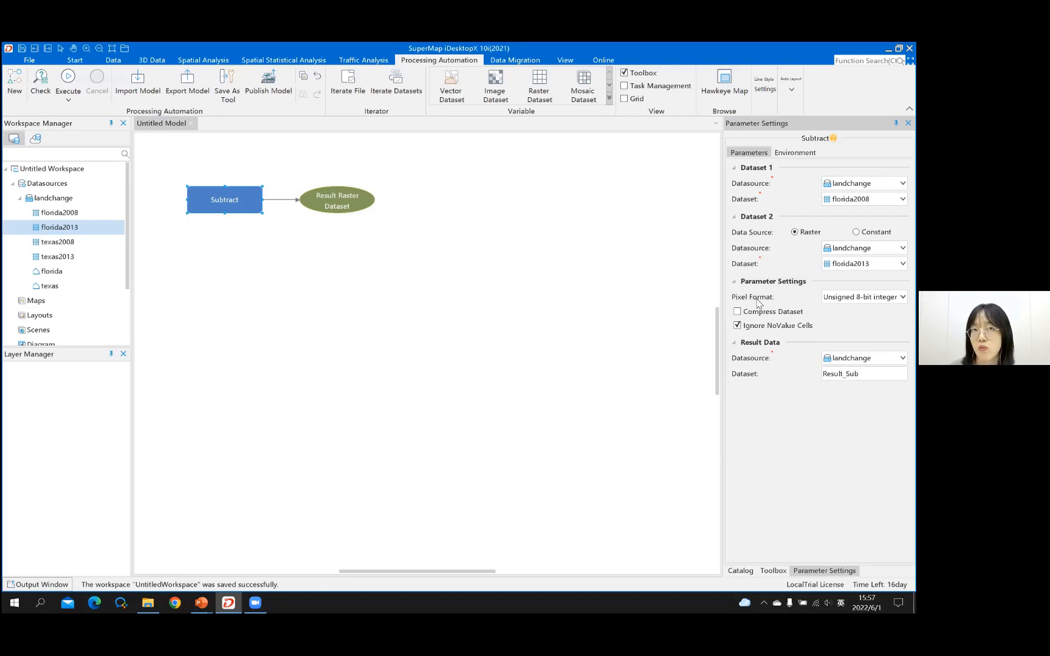
{"action": "left_click", "coordinate": [902, 298]}
{"action": "left_click", "coordinate": [851, 394]}
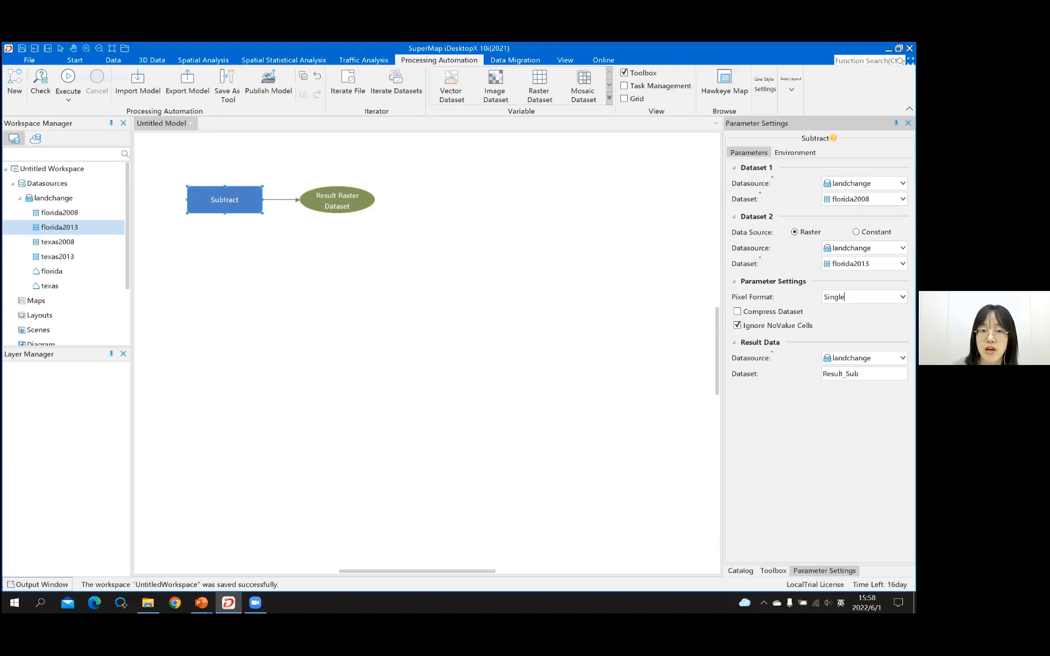
Step: Search the toolbox for "reclass" and place the Data Processing Raster Reclass tool beside the Subtract result, level with the existing nodes
{"action": "left_click", "coordinate": [341, 197]}
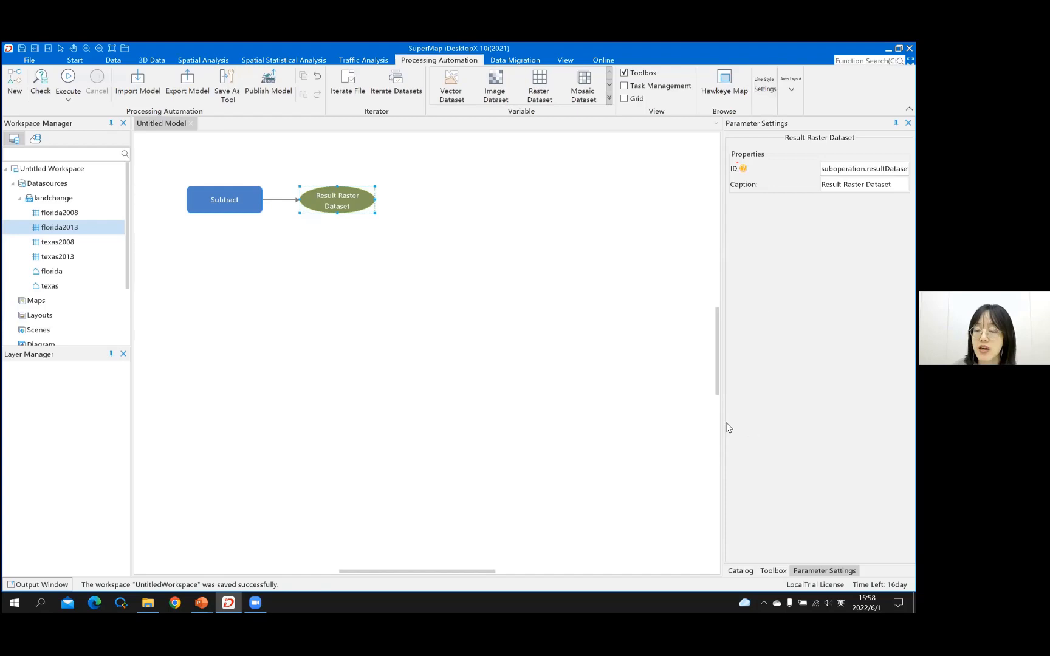
{"action": "left_click", "coordinate": [773, 571]}
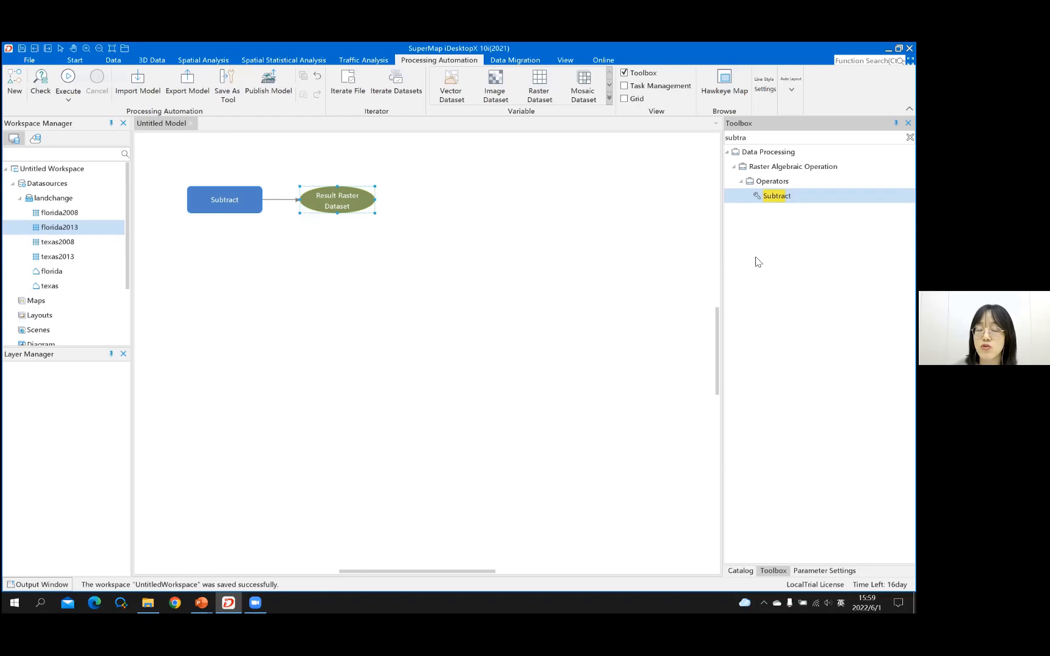
{"action": "left_click_drag", "start_coordinate": [726, 139], "coordinate": [755, 133]}
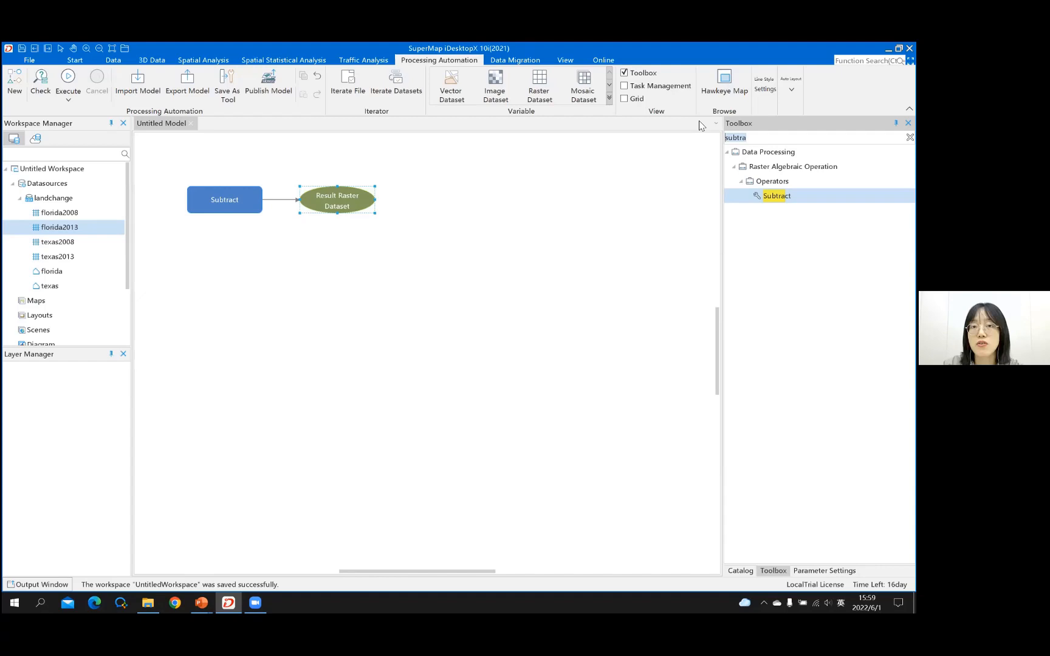
{"action": "key", "text": "BackSpace"}
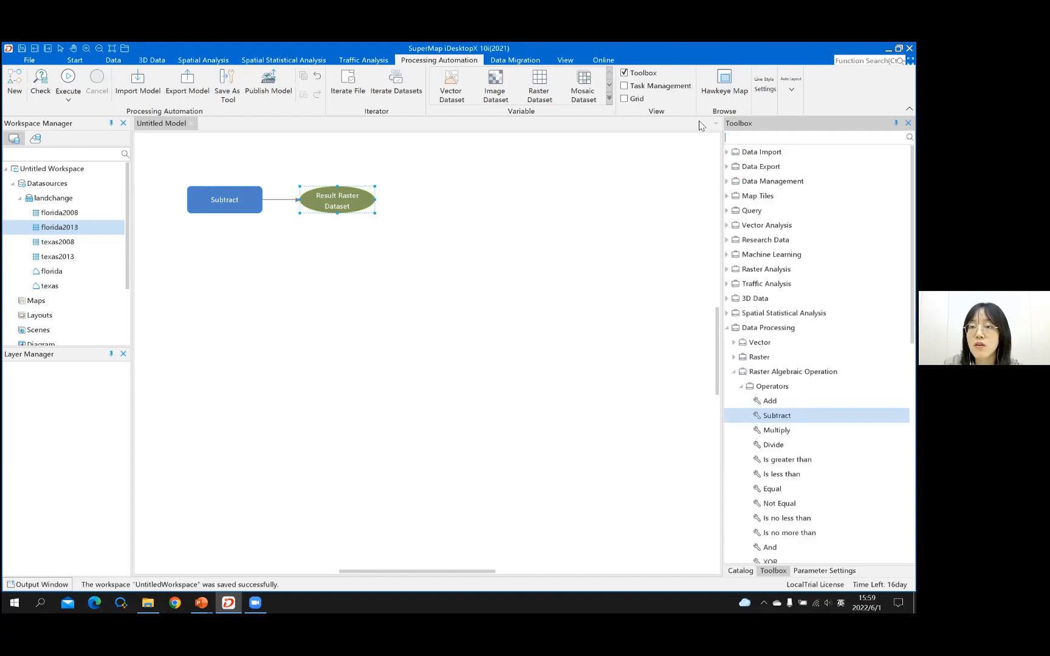
{"action": "type", "text": "re"}
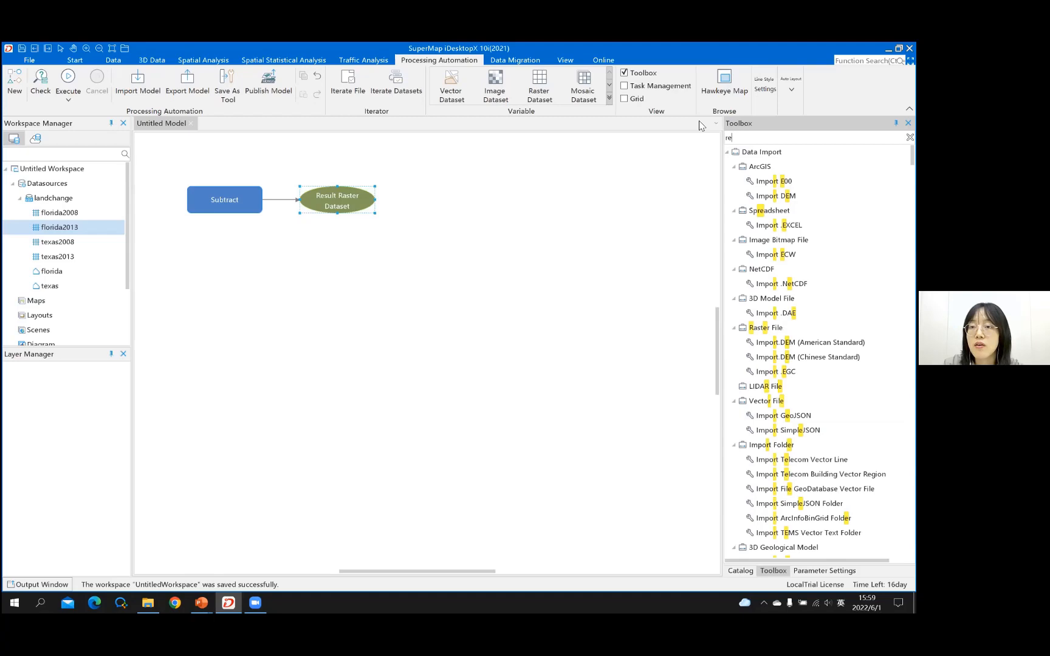
{"action": "type", "text": "c"}
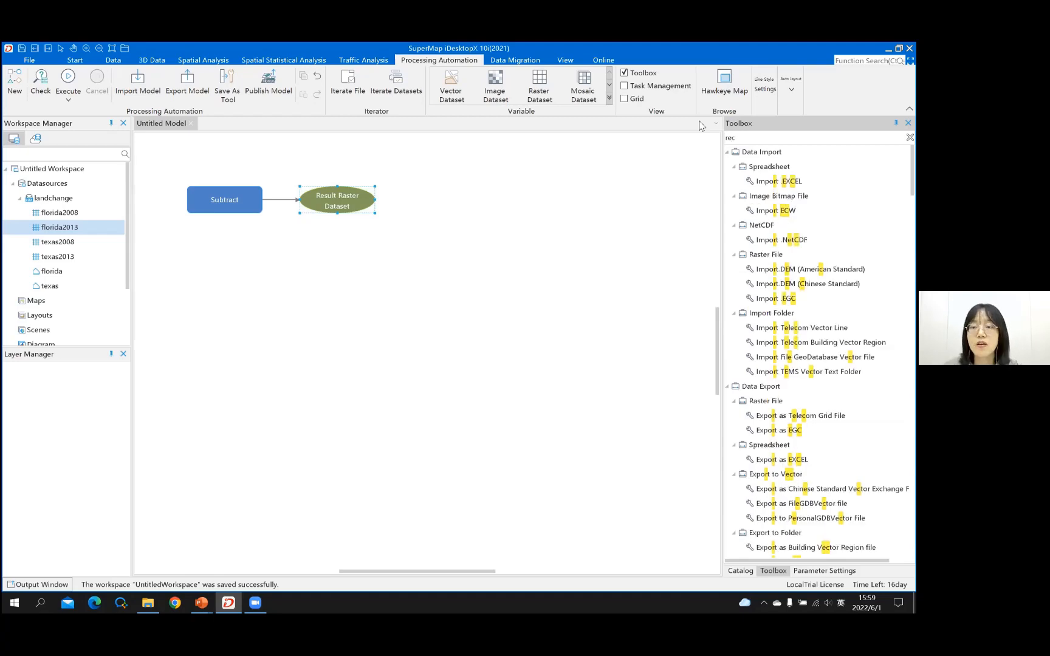
{"action": "type", "text": "lass"}
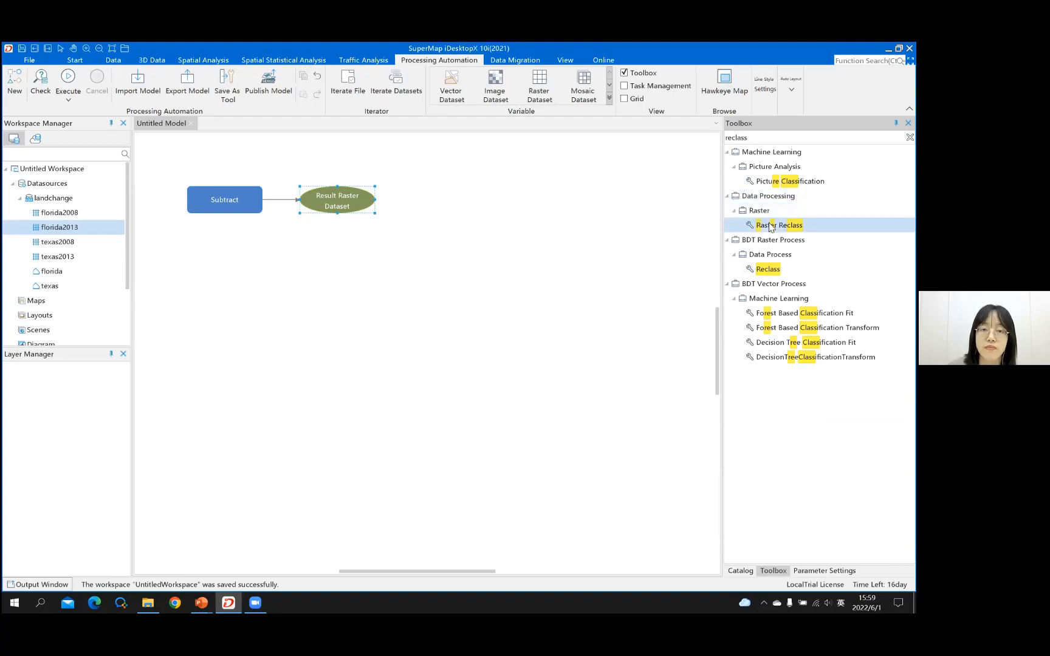
{"action": "left_click_drag", "start_coordinate": [760, 230], "coordinate": [455, 195]}
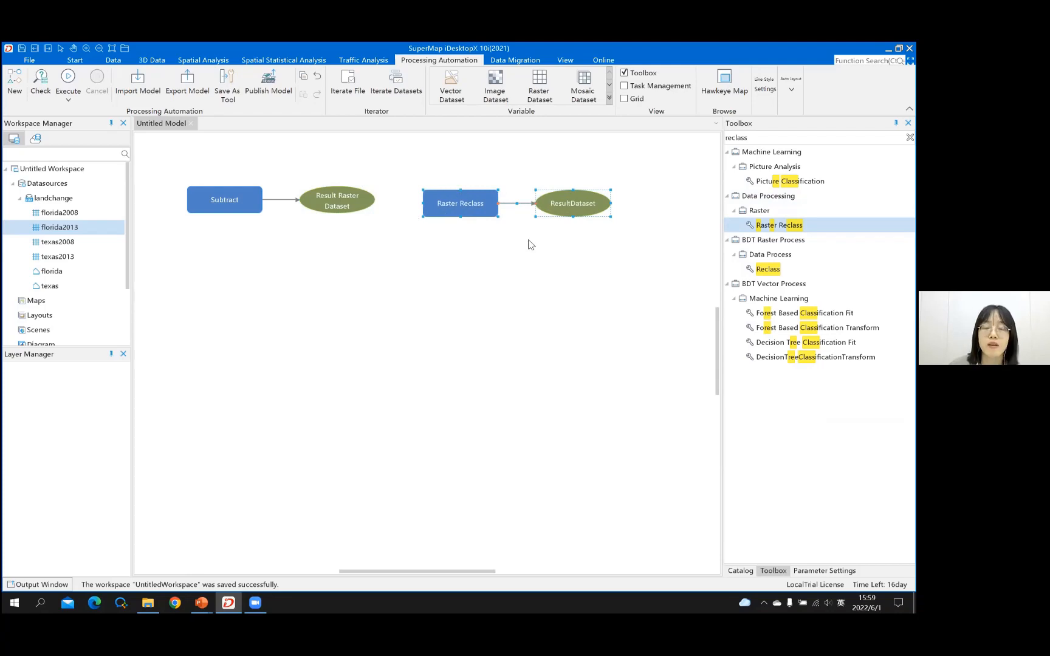
{"action": "left_click", "coordinate": [522, 234]}
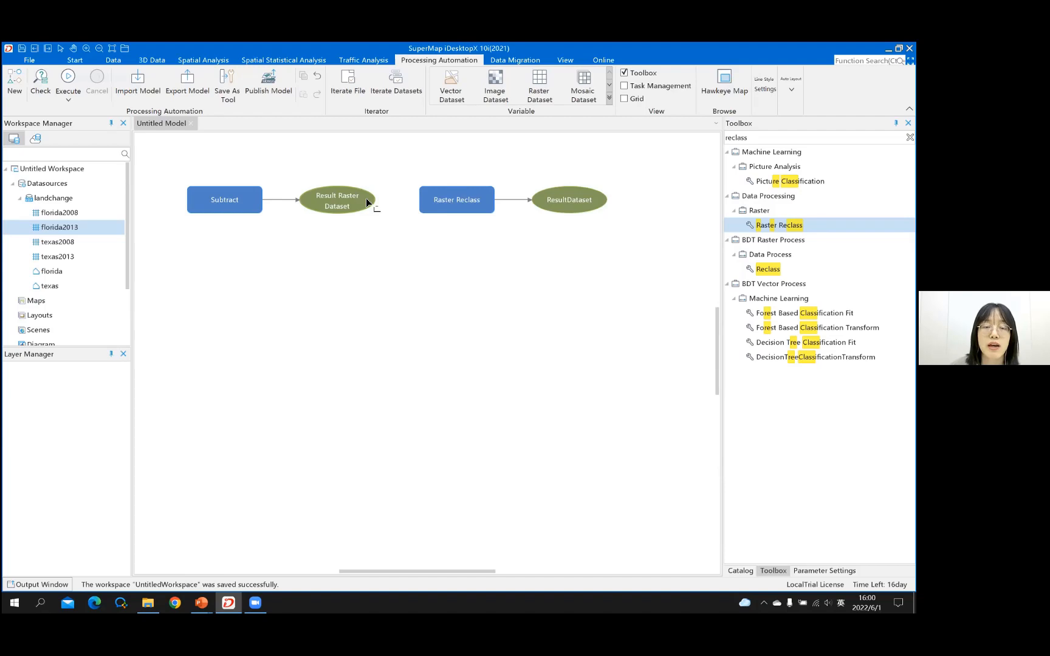
Step: Connect the Subtract tool's Result Raster Dataset to the Raster Reclass node as its Source Dataset
{"action": "left_click_drag", "start_coordinate": [367, 203], "coordinate": [404, 174]}
{"action": "left_click_drag", "start_coordinate": [368, 201], "coordinate": [428, 163]}
{"action": "left_click_drag", "start_coordinate": [428, 162], "coordinate": [435, 201]}
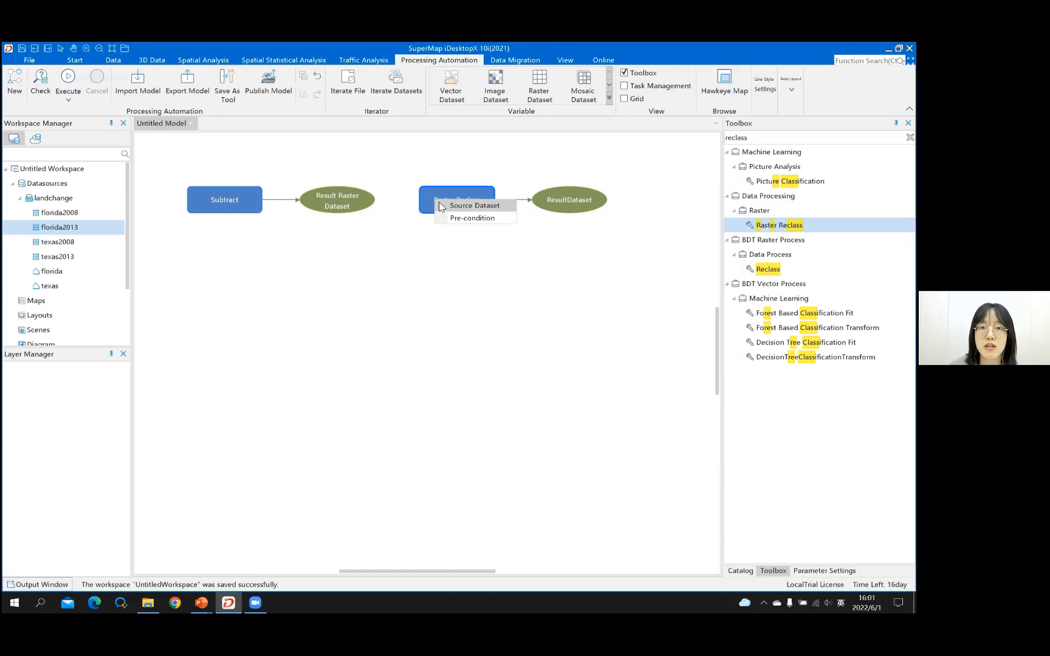
{"action": "left_click", "coordinate": [440, 206]}
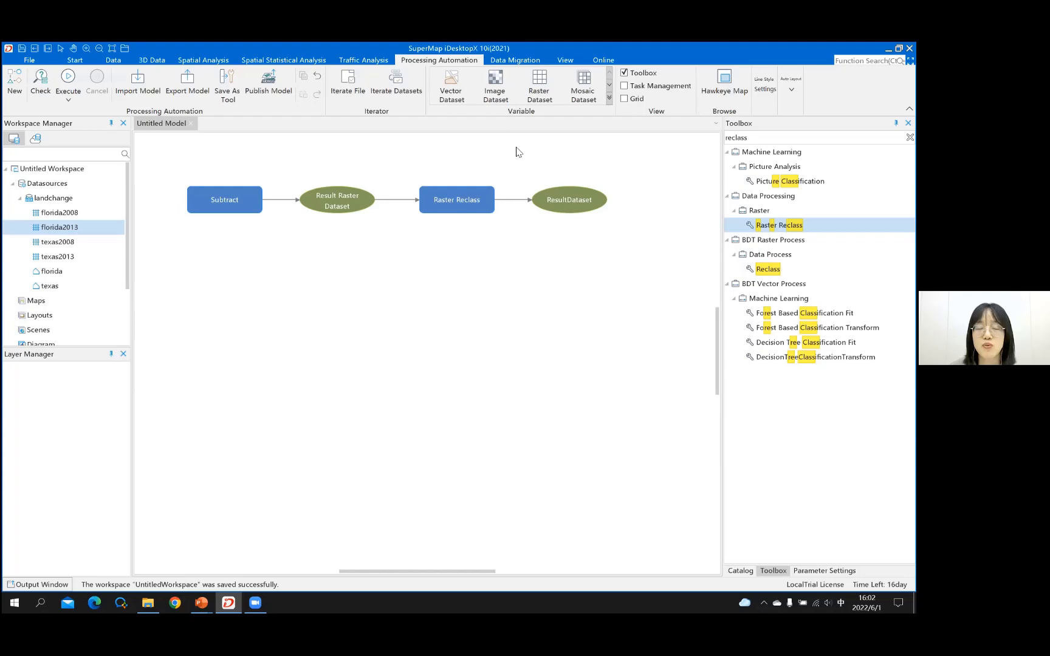
Step: Open the Raster Reclass node's parameters, check its source dataset choice, and widen the settings area to show the full reclass table
{"action": "left_click", "coordinate": [475, 200]}
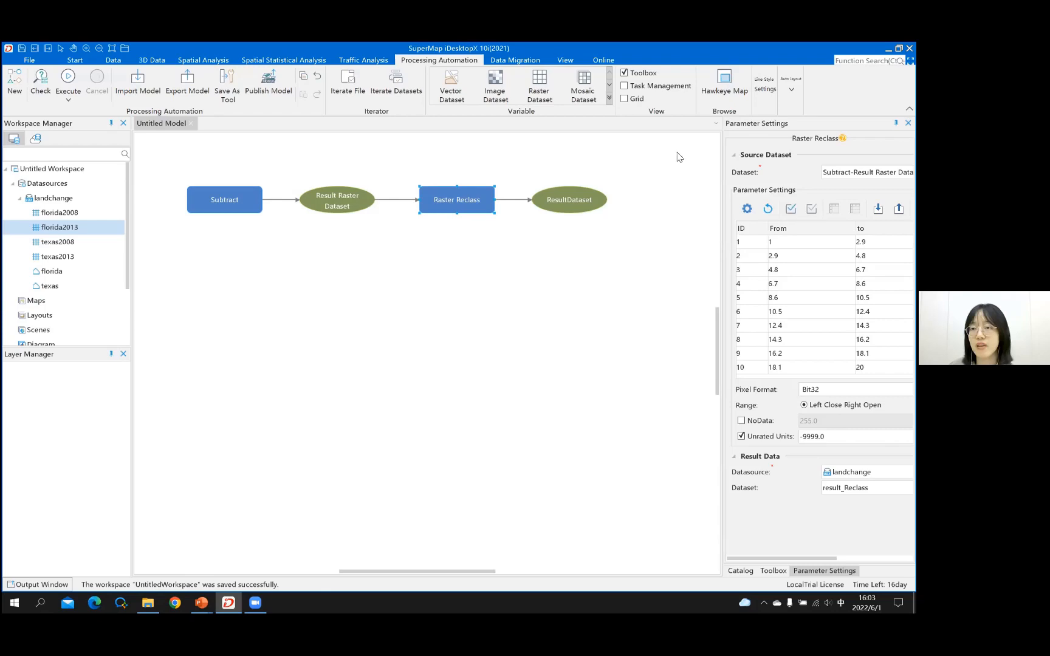
{"action": "left_click", "coordinate": [121, 63]}
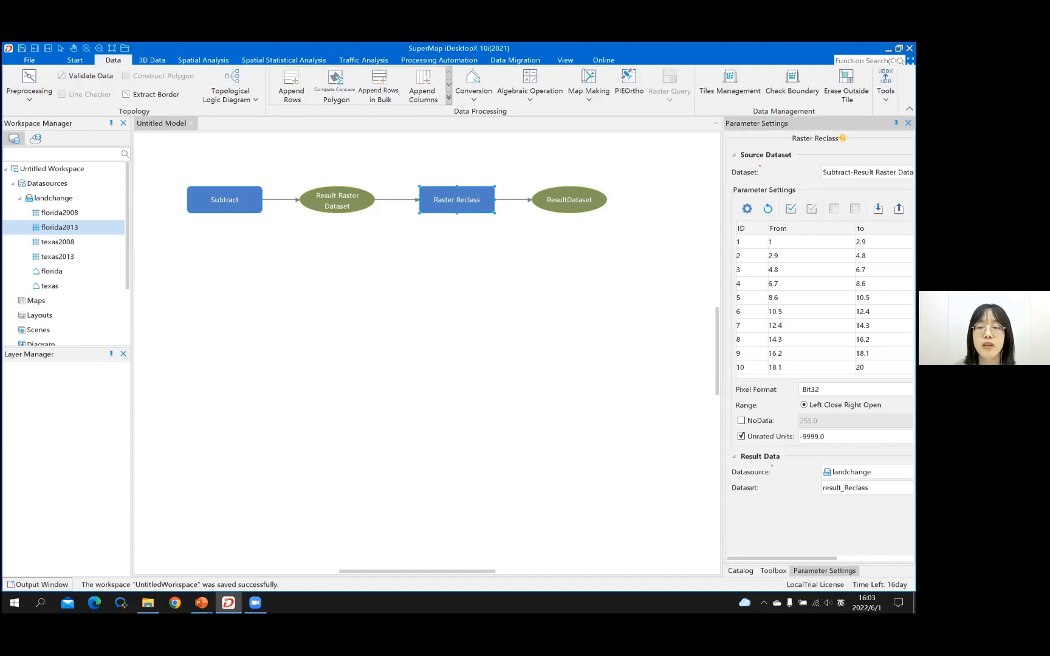
{"action": "left_click", "coordinate": [771, 181]}
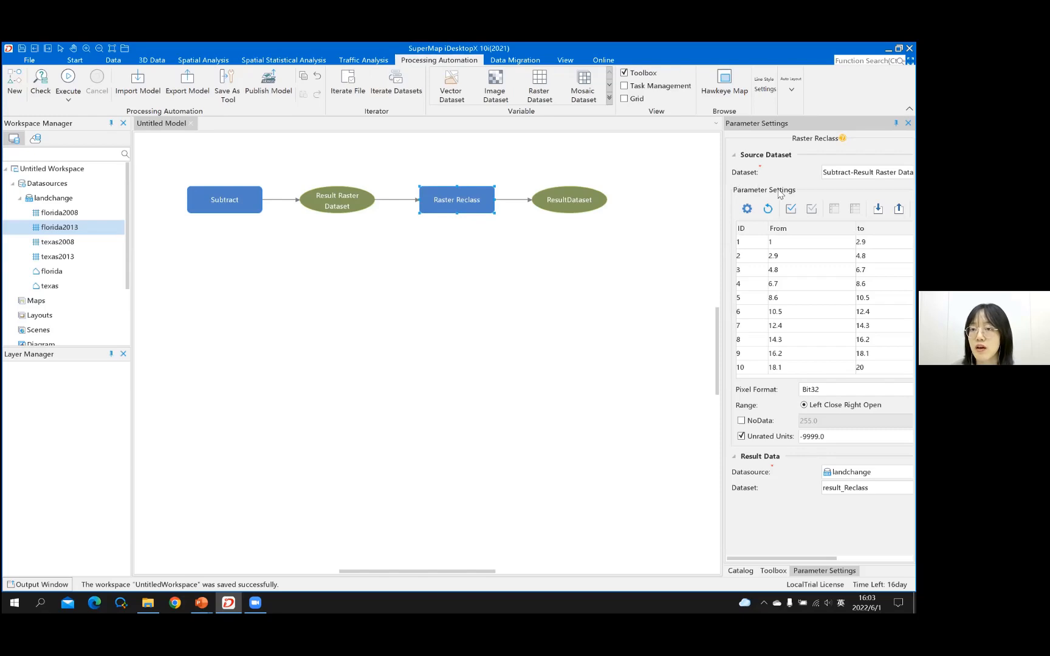
{"action": "left_click", "coordinate": [867, 173]}
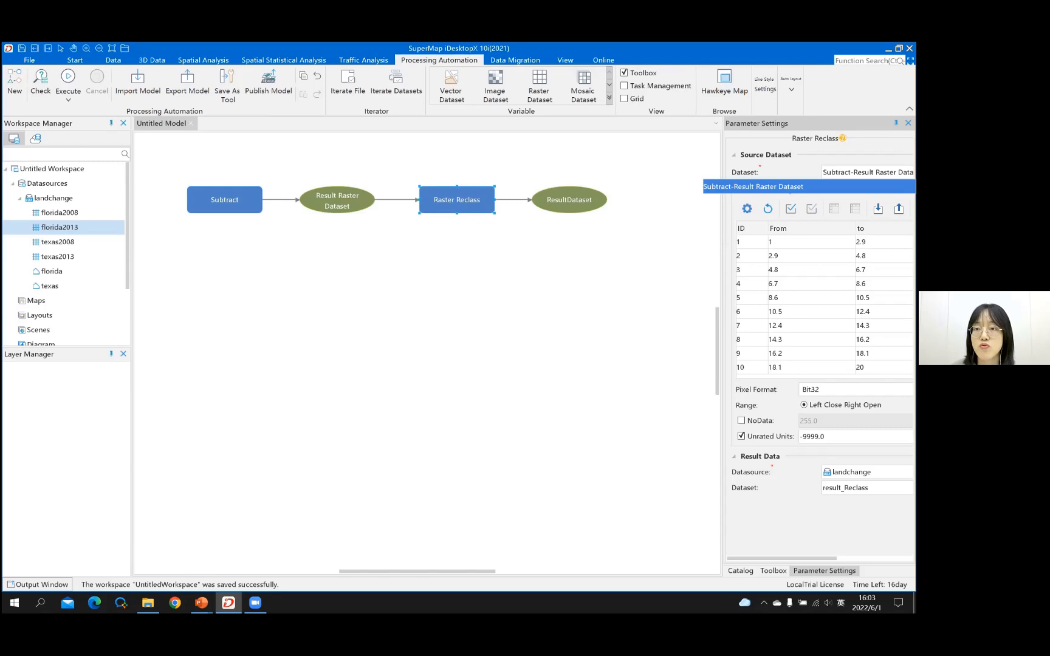
{"action": "key", "text": "Escape"}
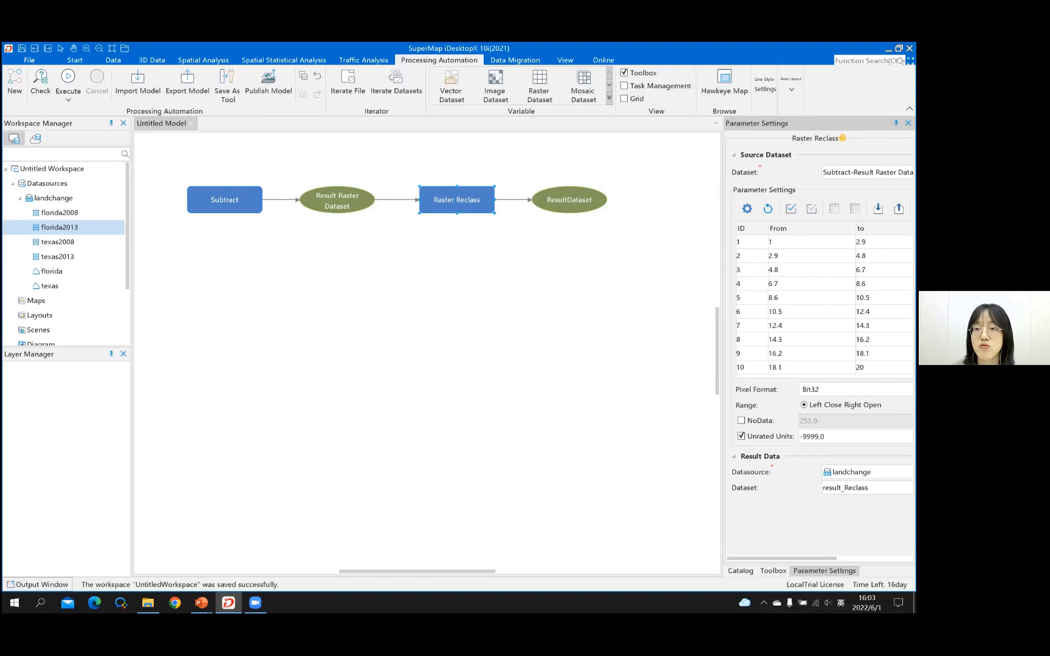
{"action": "left_click_drag", "start_coordinate": [724, 198], "coordinate": [690, 191]}
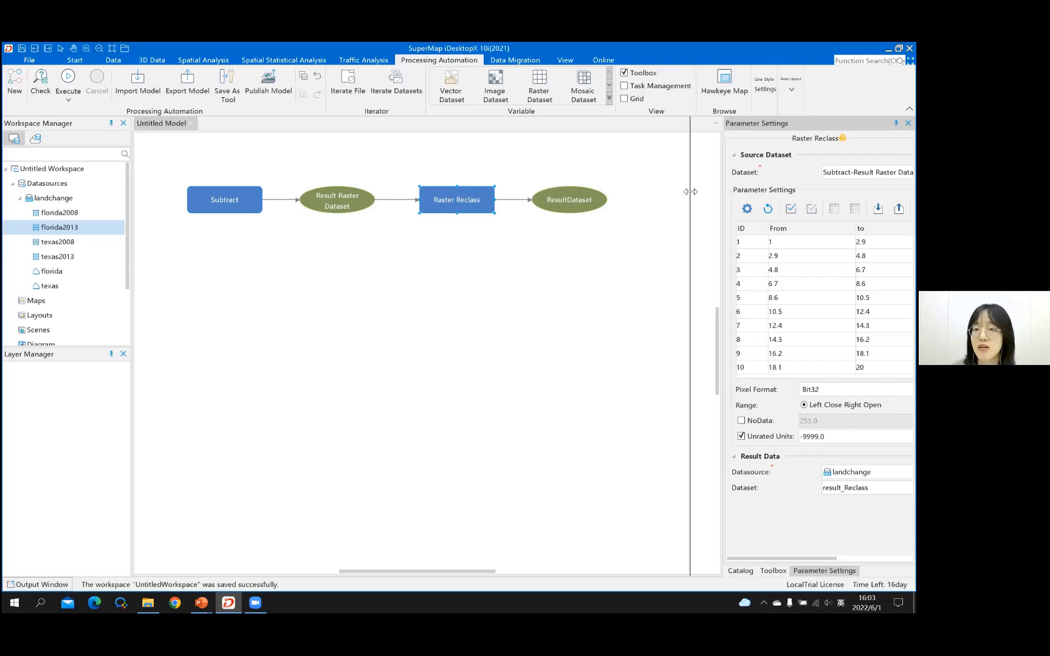
{"action": "left_click_drag", "start_coordinate": [690, 192], "coordinate": [629, 191]}
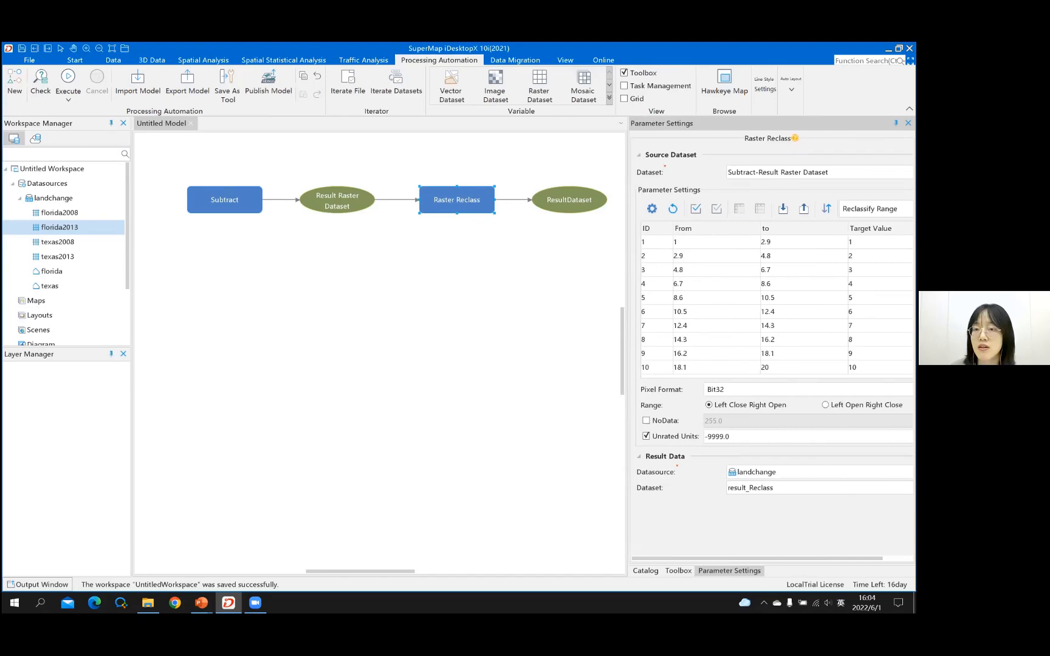
Step: Switch the Raster Reclass method to unique values and delete rows 2 to 10 from the reclass table
{"action": "left_click", "coordinate": [875, 209]}
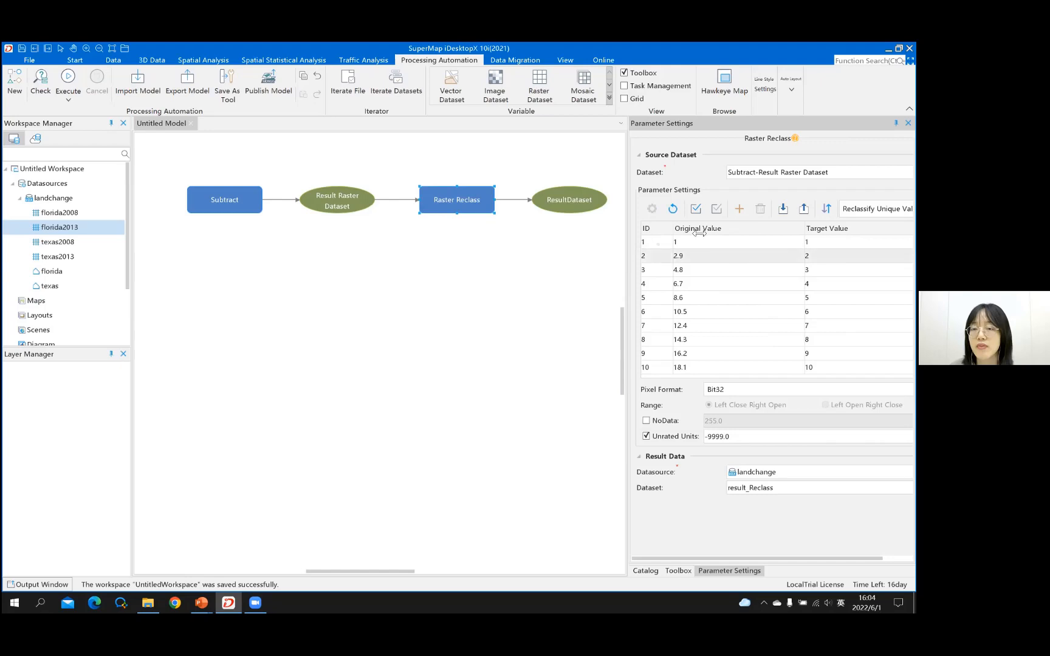
{"action": "left_click", "coordinate": [729, 260]}
{"action": "left_click", "coordinate": [689, 365], "text": "shift"}
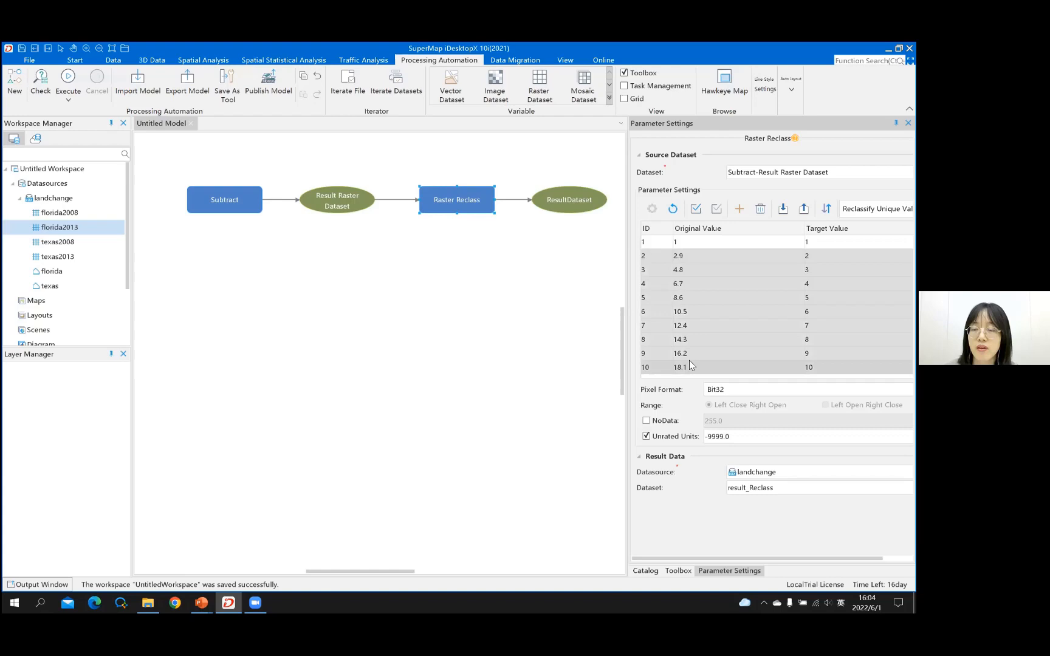
{"action": "left_click", "coordinate": [761, 209]}
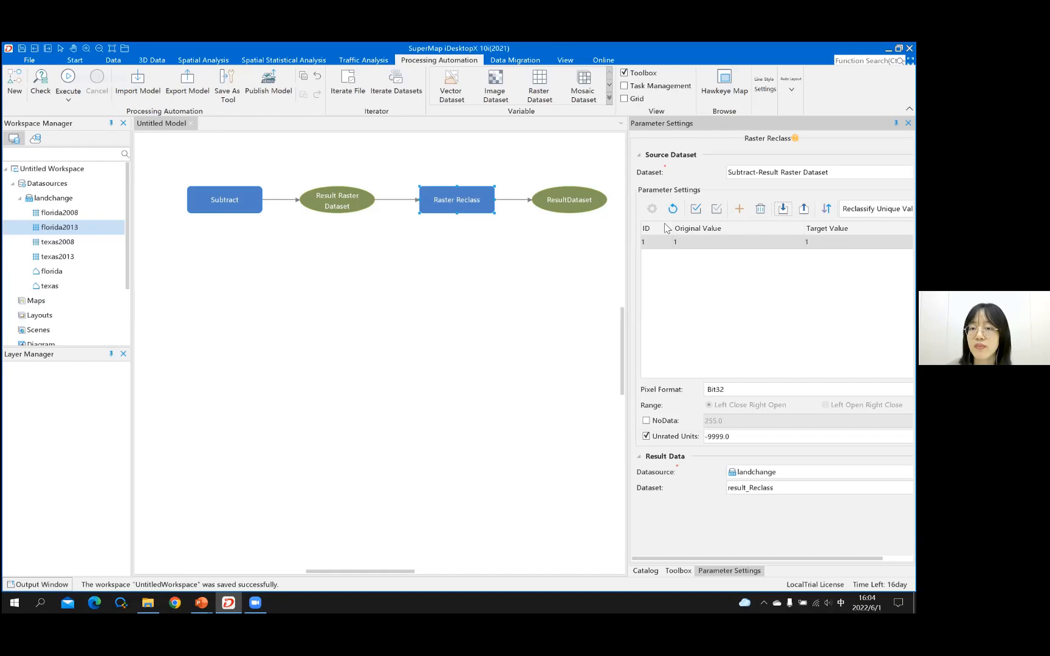
Step: Map original value 0 to target value 0 in the remaining reclass row, and set Unrated Units to 1
{"action": "double_click", "coordinate": [696, 240]}
{"action": "type", "text": "0"}
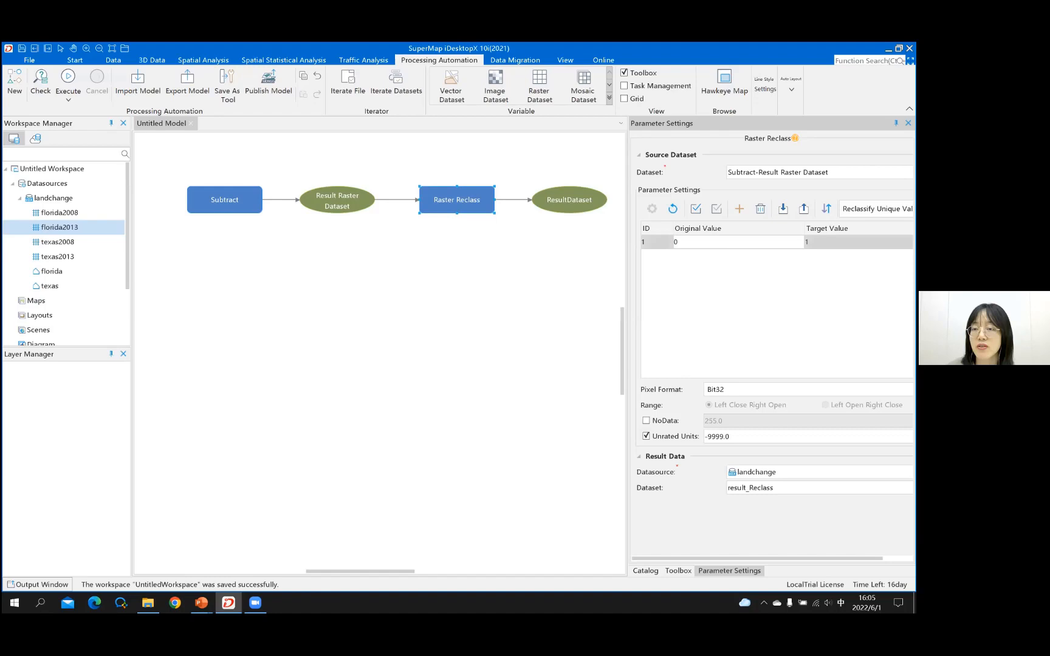
{"action": "key", "text": "Tab"}
{"action": "type", "text": "0"}
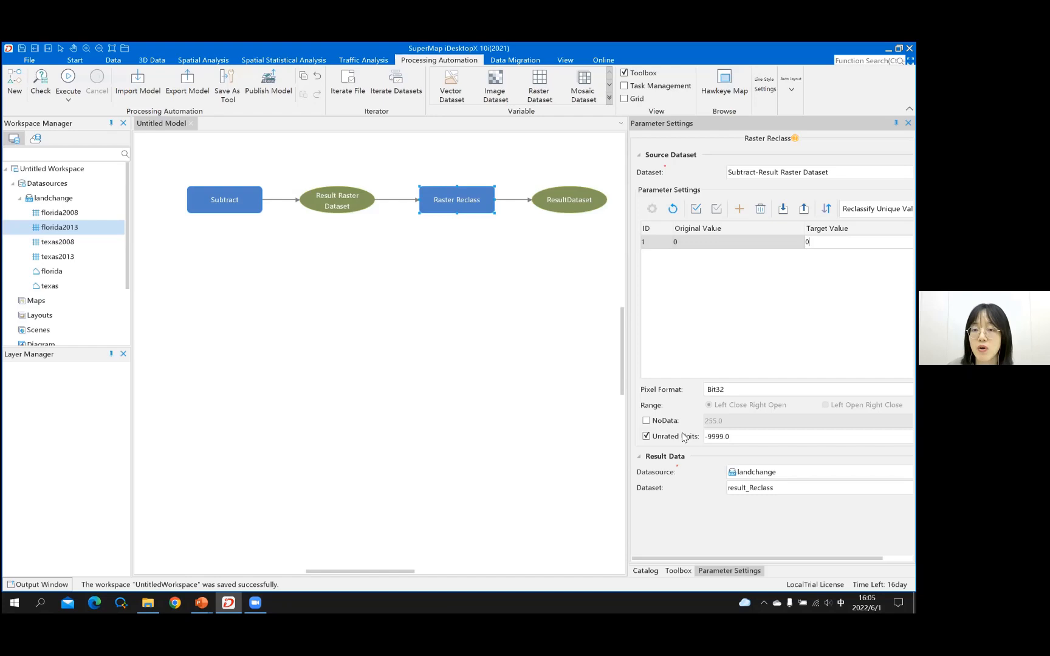
{"action": "left_click", "coordinate": [734, 437]}
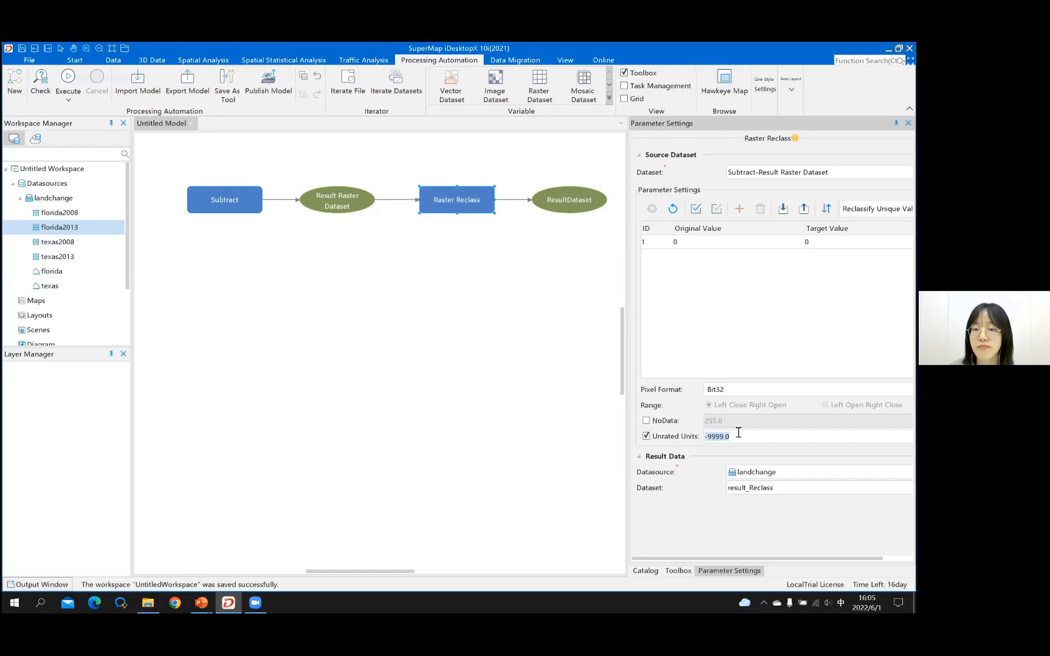
{"action": "type", "text": "1"}
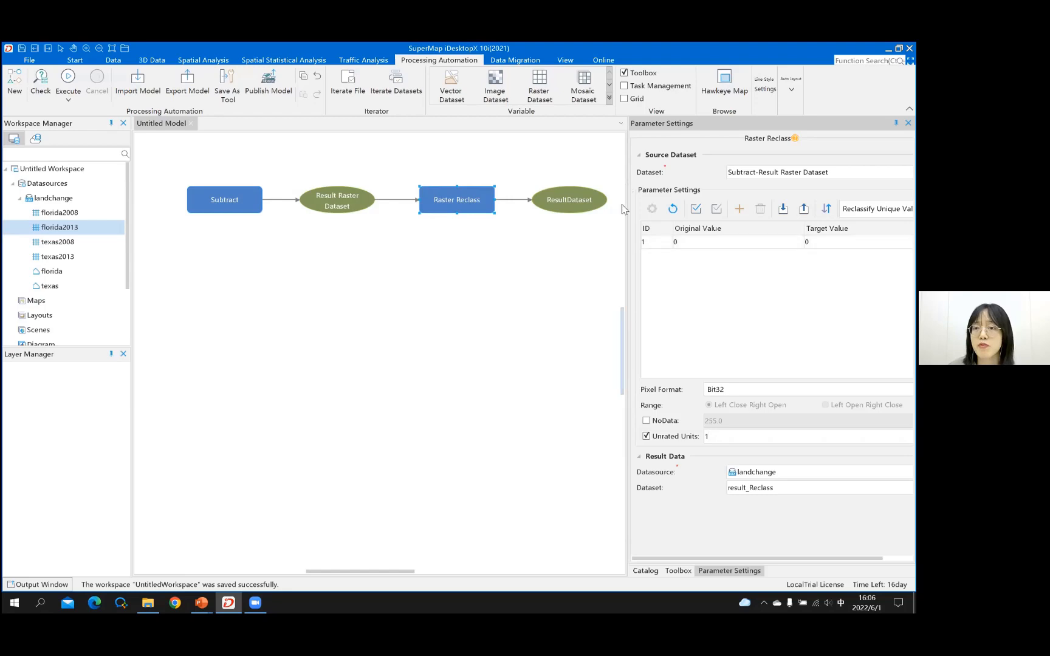
Step: Narrow the parameter settings area and set the Raster Reclass pixel format to Single
{"action": "left_click_drag", "start_coordinate": [629, 211], "coordinate": [677, 223]}
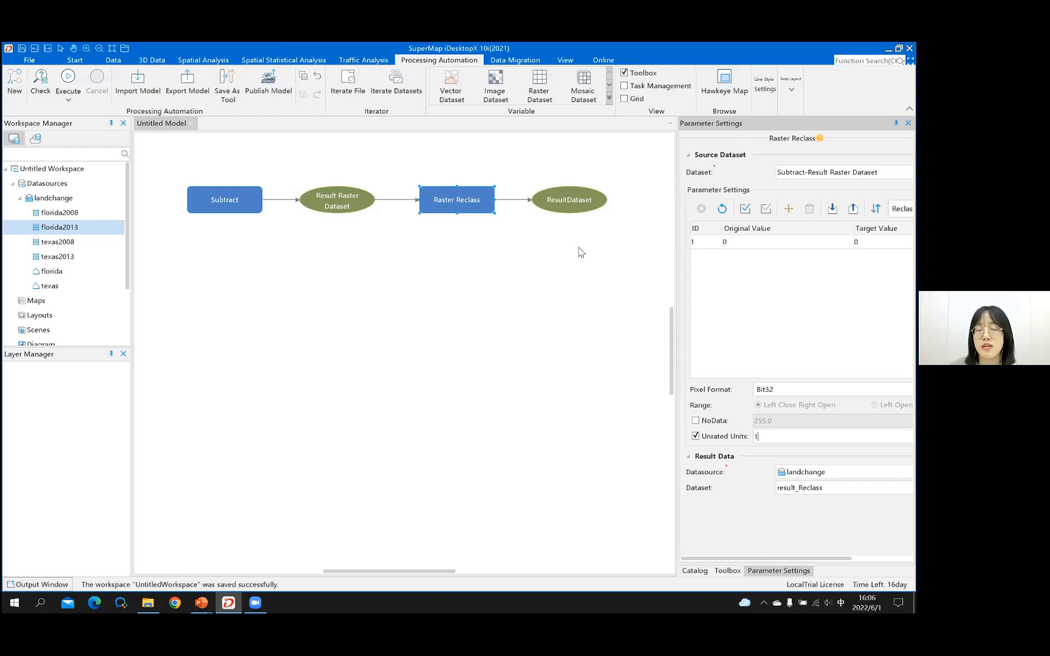
{"action": "left_click_drag", "start_coordinate": [448, 572], "coordinate": [463, 575]}
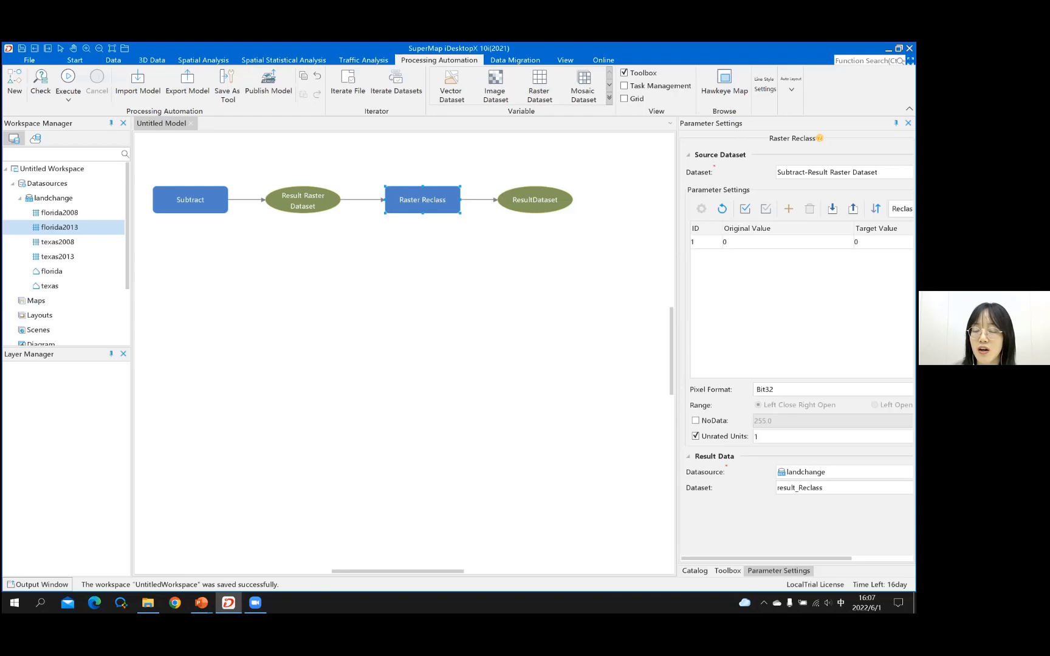
{"action": "left_click", "coordinate": [762, 390]}
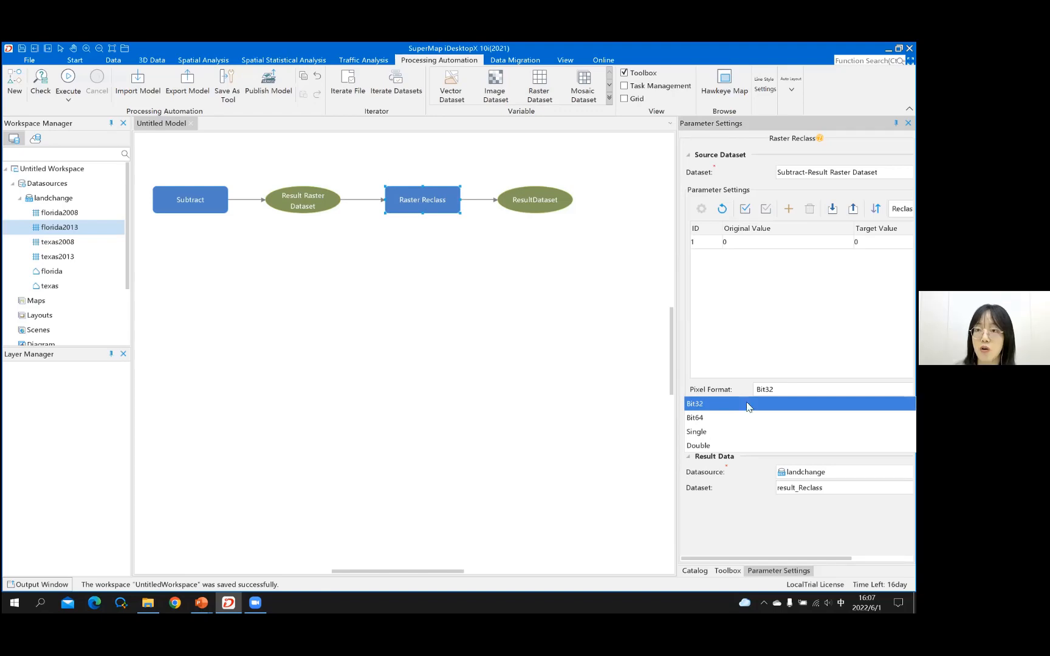
{"action": "left_click", "coordinate": [747, 432]}
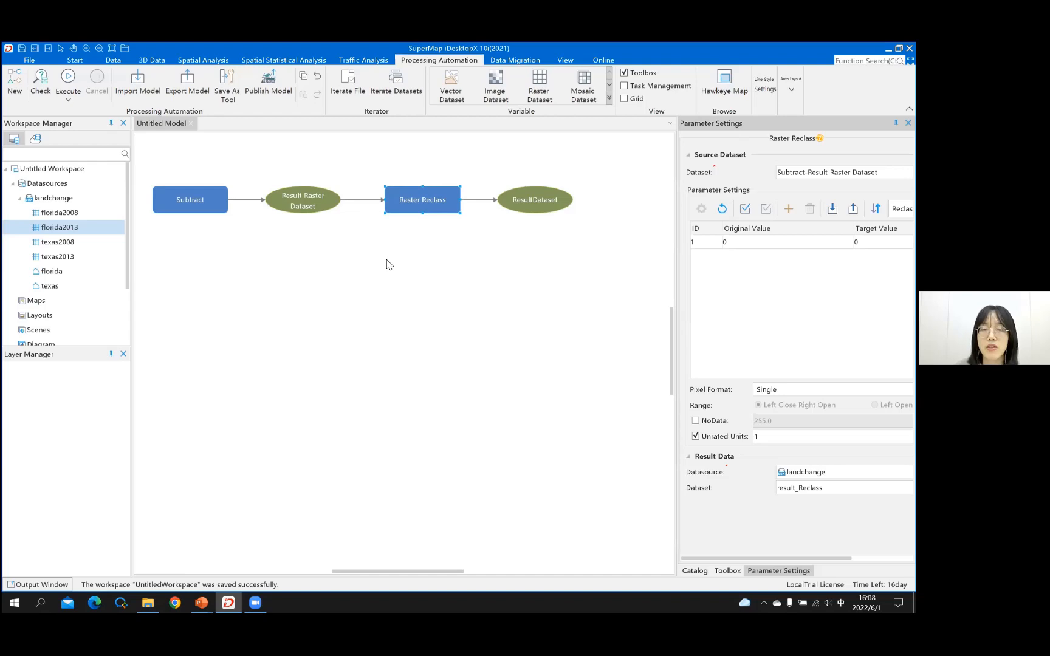
Step: Examine the raster and coordinate system properties of the florida2013 dataset
{"action": "left_click", "coordinate": [66, 227]}
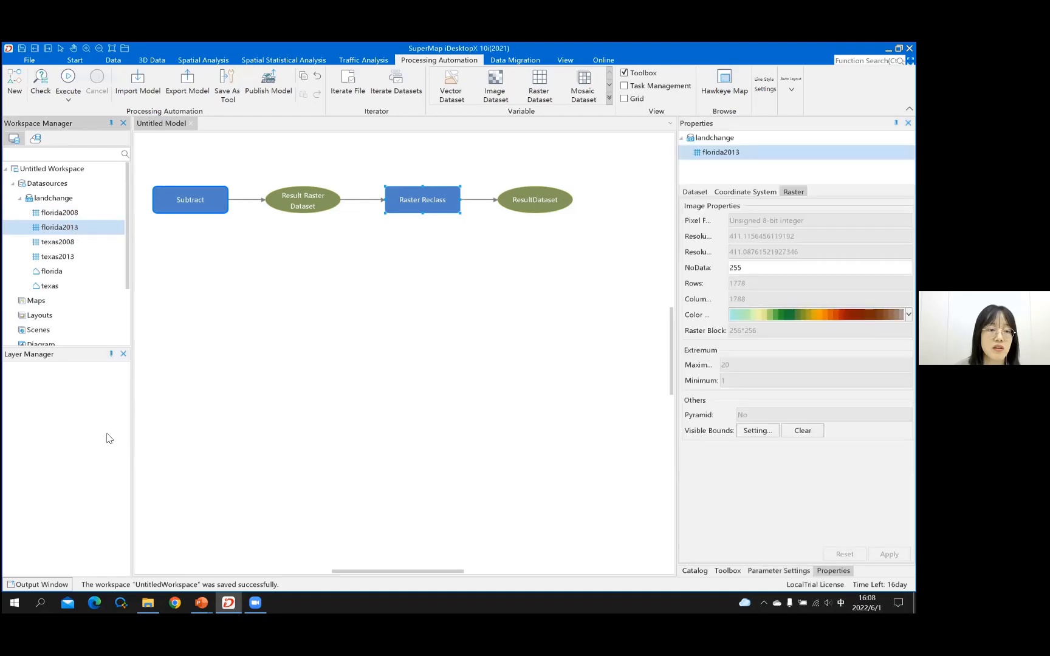
{"action": "left_click", "coordinate": [739, 193]}
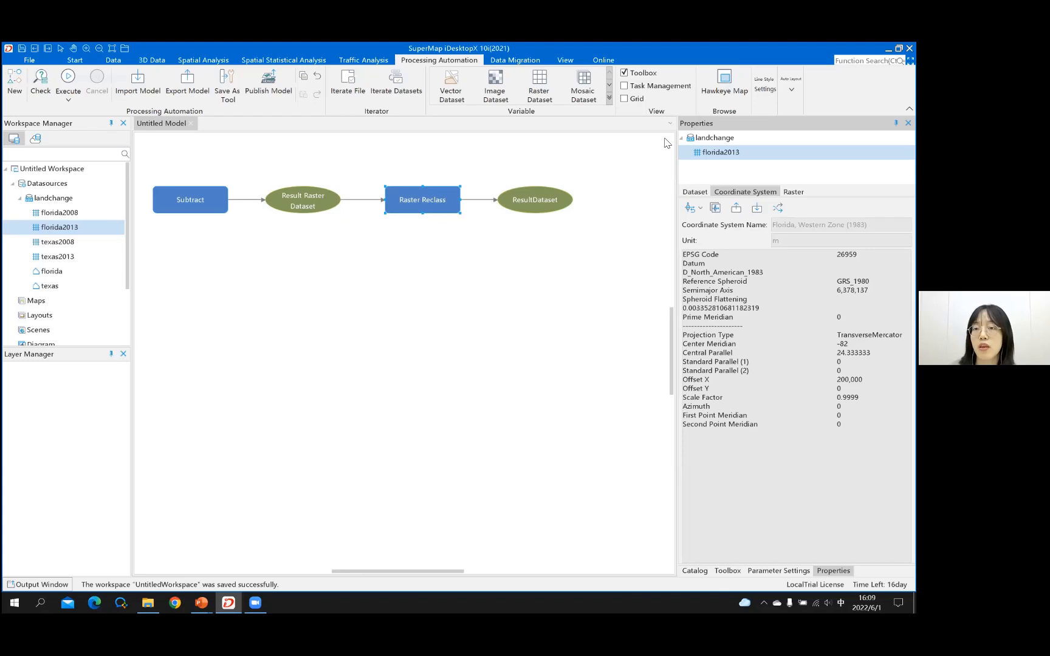
Step: Search the toolbox for "multipy" and place the raster algebra Multiply tool below the Raster Reclass result
{"action": "type", "text": "multipy"}
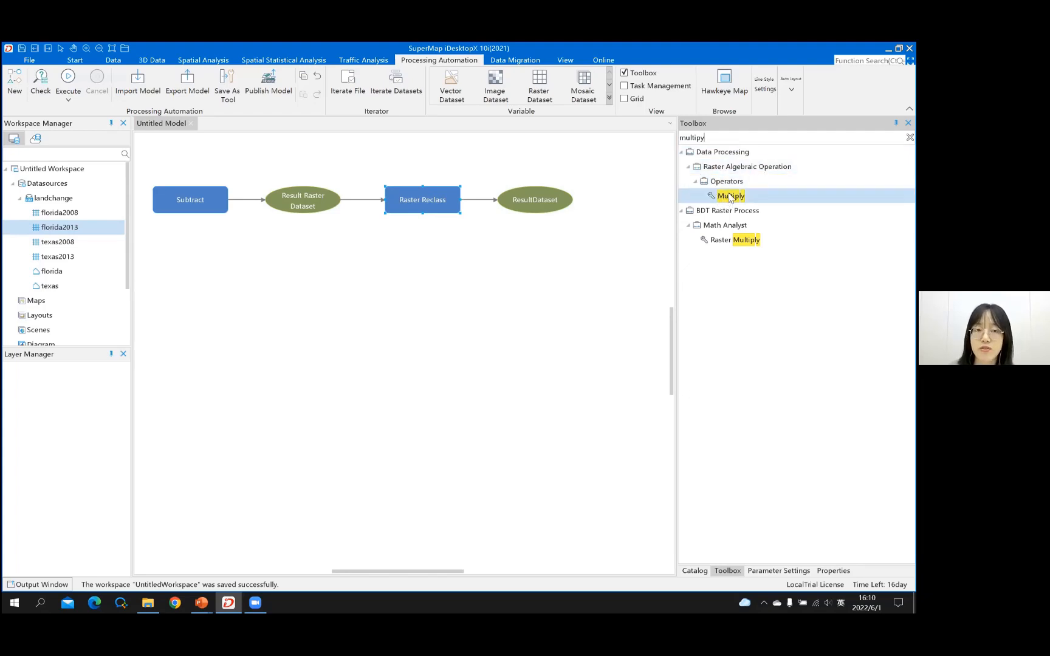
{"action": "left_click_drag", "start_coordinate": [730, 196], "coordinate": [518, 266]}
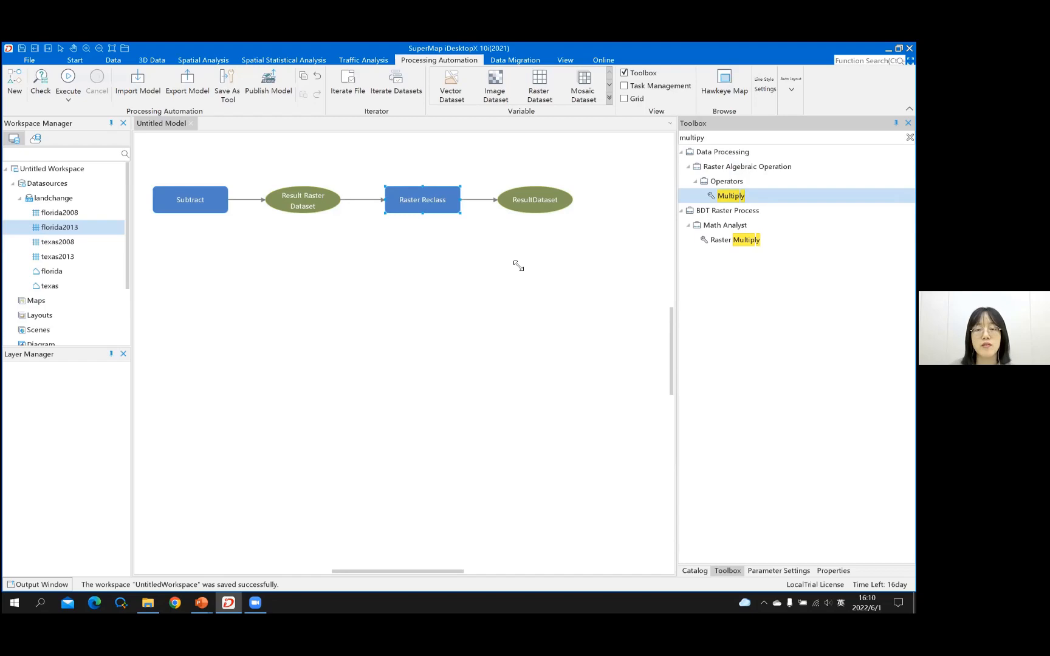
{"action": "left_click", "coordinate": [518, 265]}
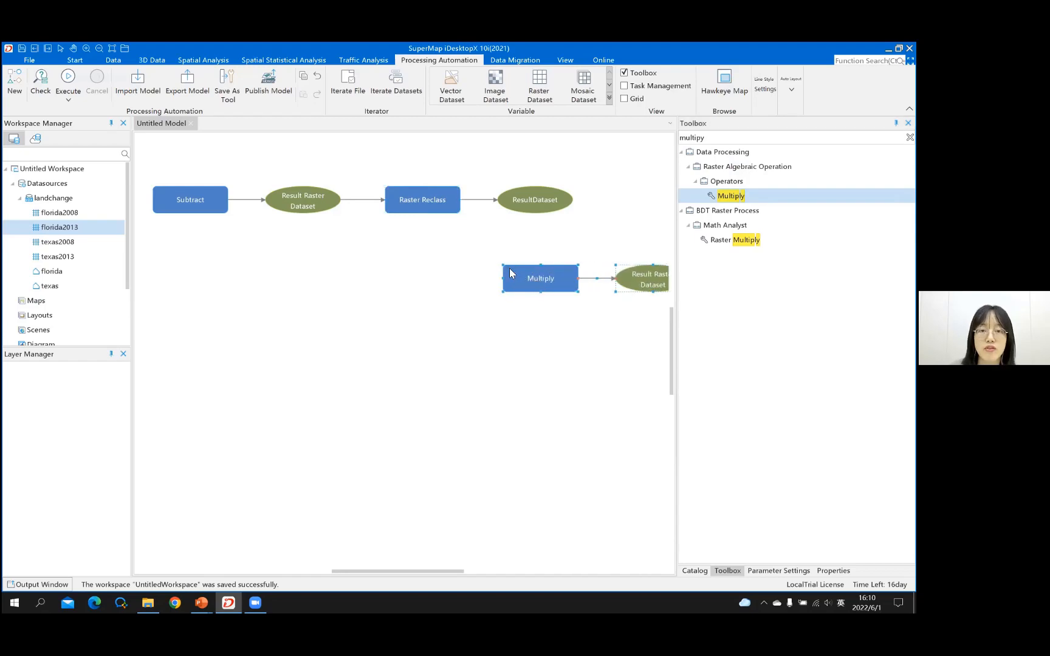
Step: Connect the Raster Reclass ResultDataset to the Multiply tool as its Dataset 1
{"action": "left_click_drag", "start_coordinate": [514, 215], "coordinate": [505, 274]}
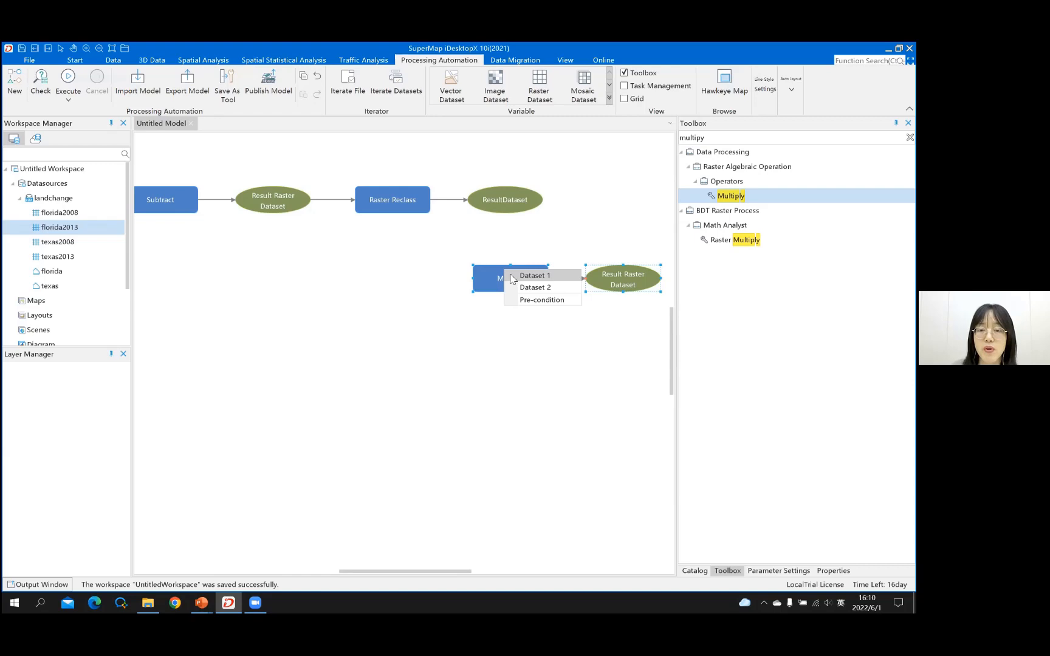
{"action": "left_click", "coordinate": [513, 277]}
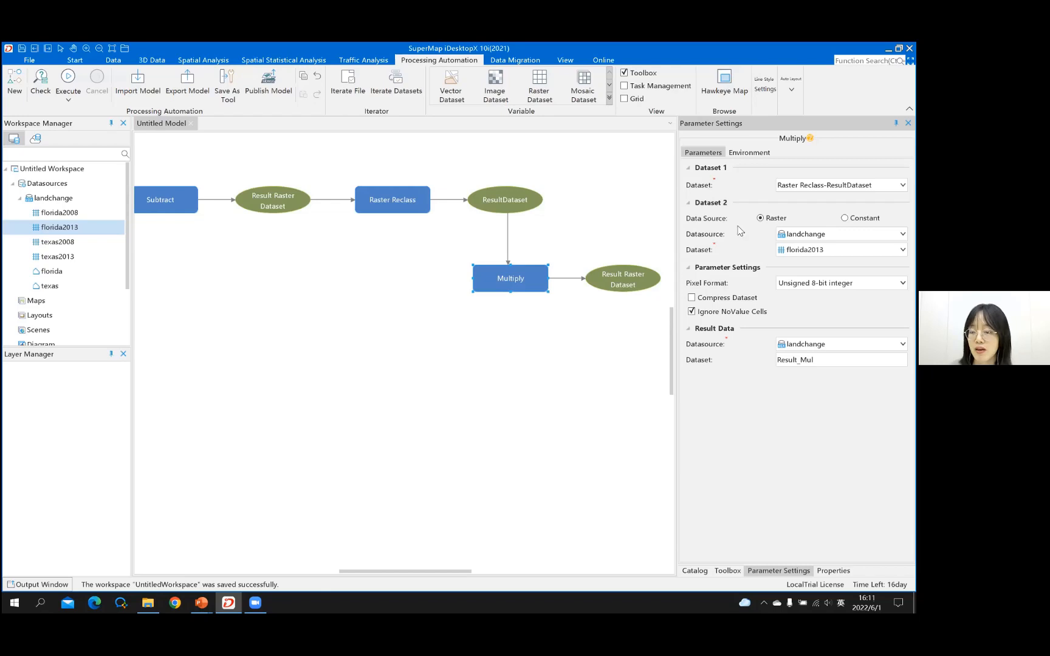
Step: Configure Multiply to use the constant 169005 as Dataset 2 and set its pixel format to Single
{"action": "left_click", "coordinate": [845, 218]}
{"action": "left_click", "coordinate": [841, 234]}
{"action": "type", "text": "16"}
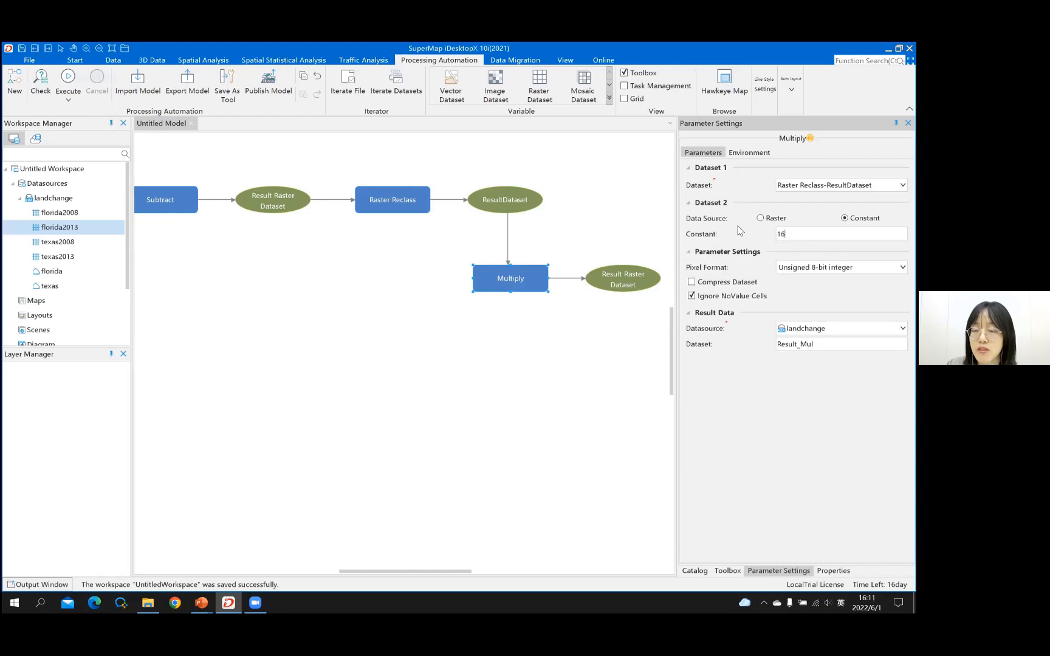
{"action": "type", "text": "9"}
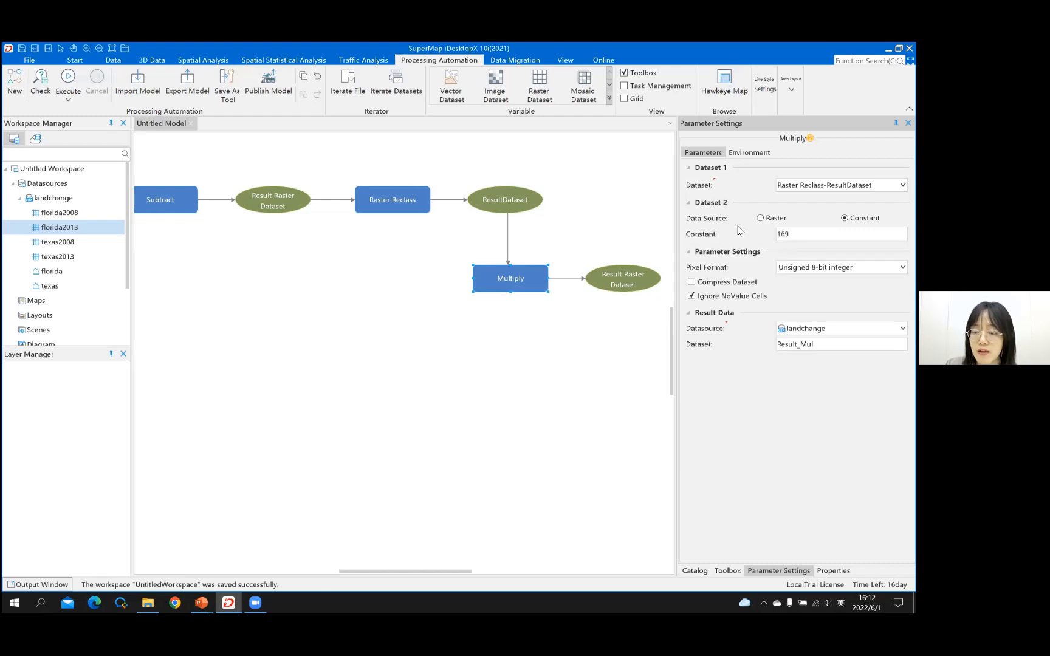
{"action": "type", "text": "000"}
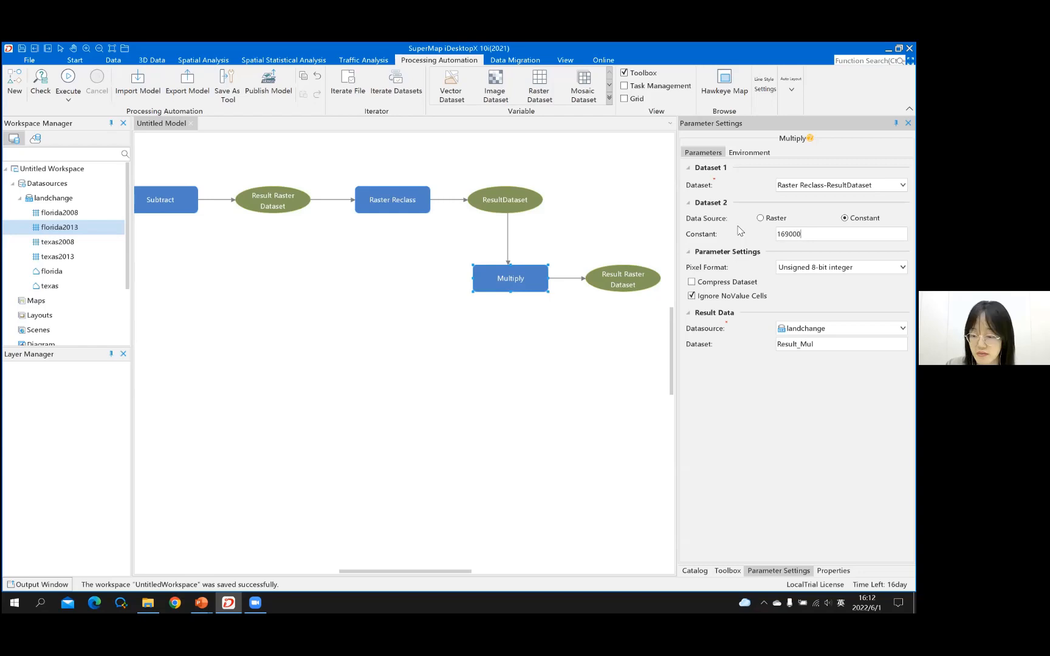
{"action": "key", "text": "BackSpace"}
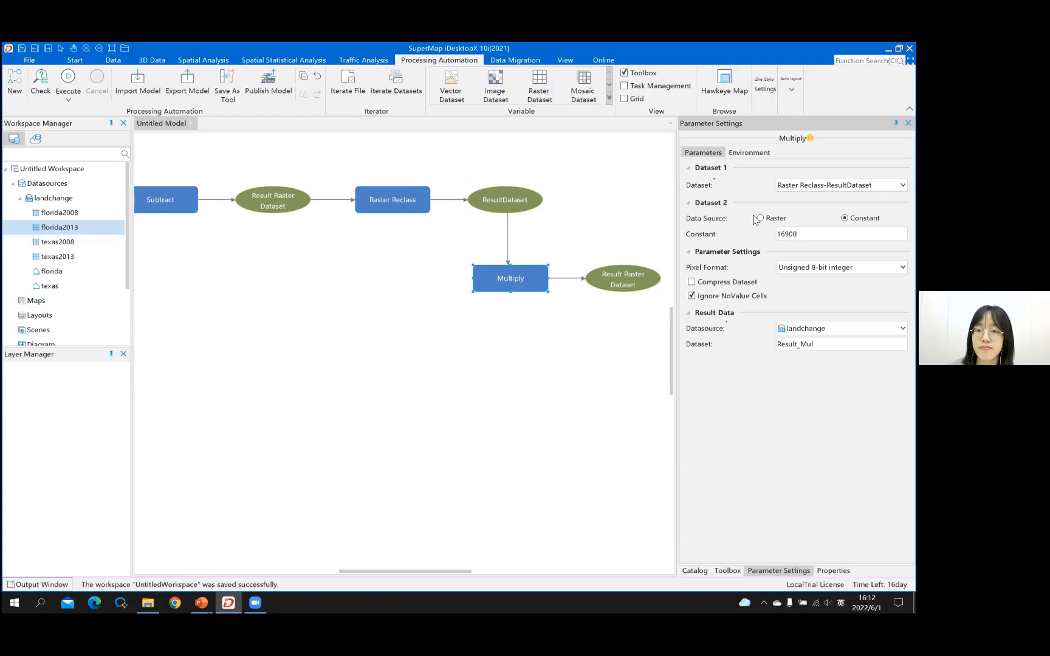
{"action": "type", "text": "5"}
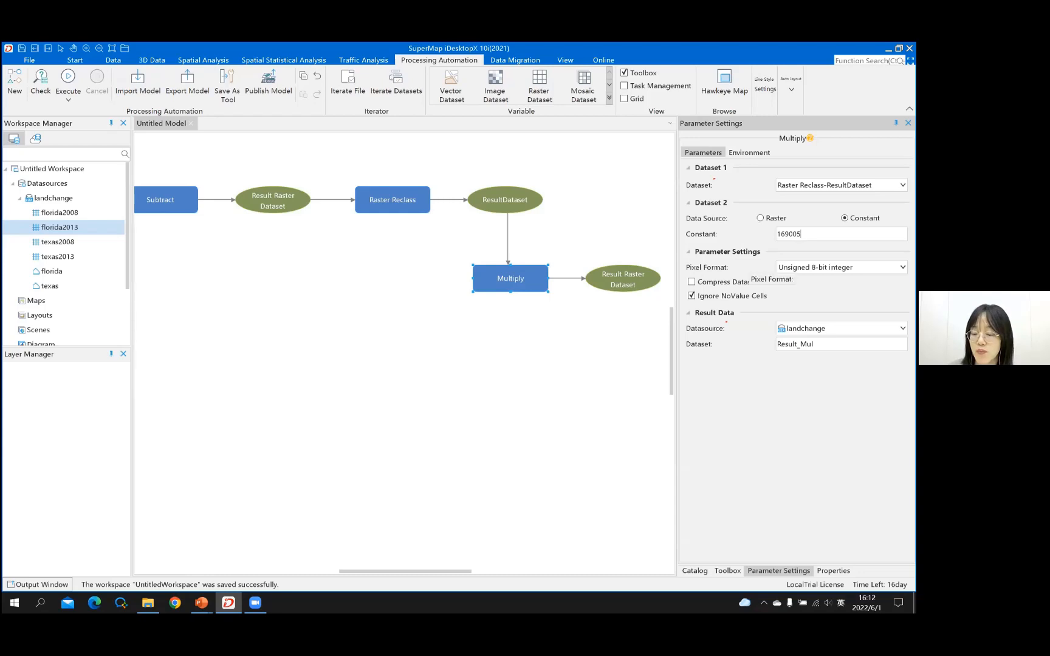
{"action": "left_click", "coordinate": [839, 267]}
{"action": "left_click", "coordinate": [808, 368]}
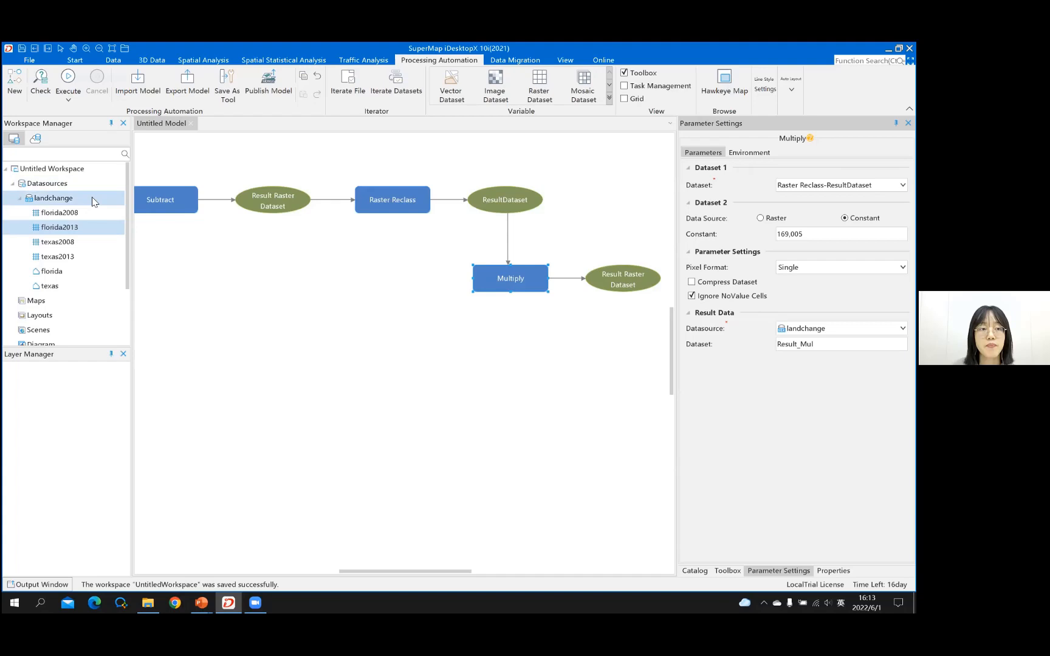
Step: View the florida region dataset from the landchange datasource in a map
{"action": "left_click", "coordinate": [55, 275]}
{"action": "left_click", "coordinate": [55, 273]}
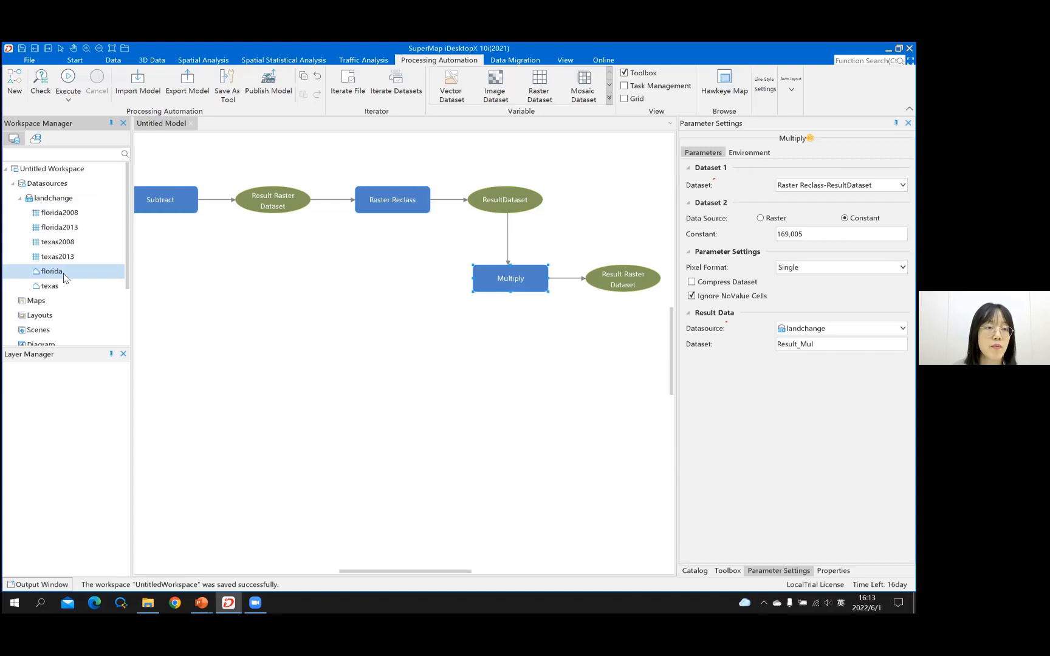
{"action": "double_click", "coordinate": [65, 275]}
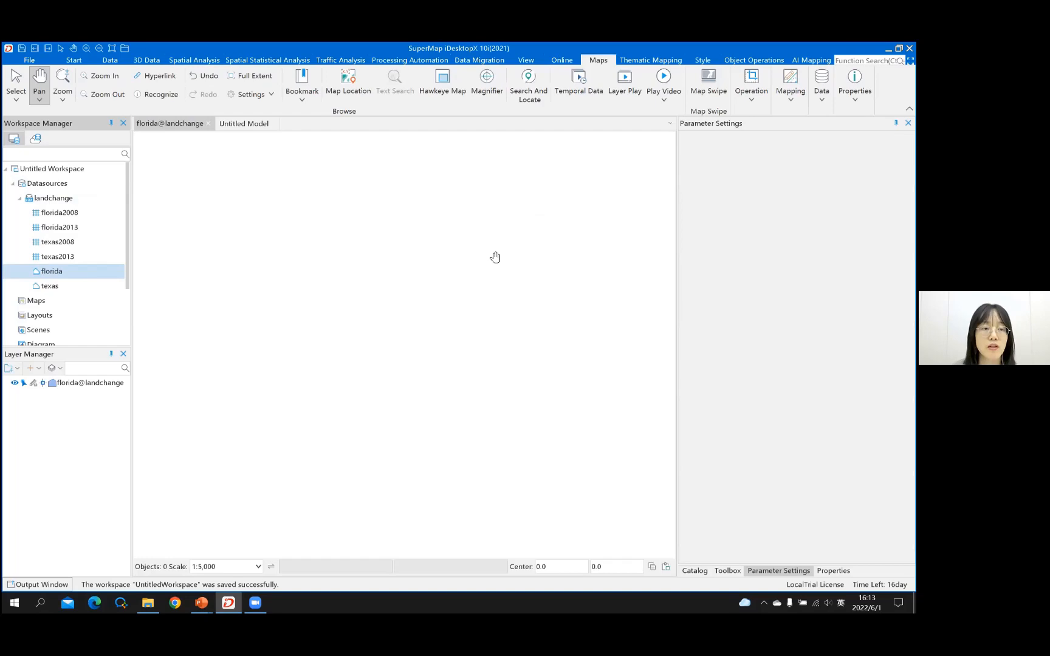
{"action": "left_click", "coordinate": [65, 214]}
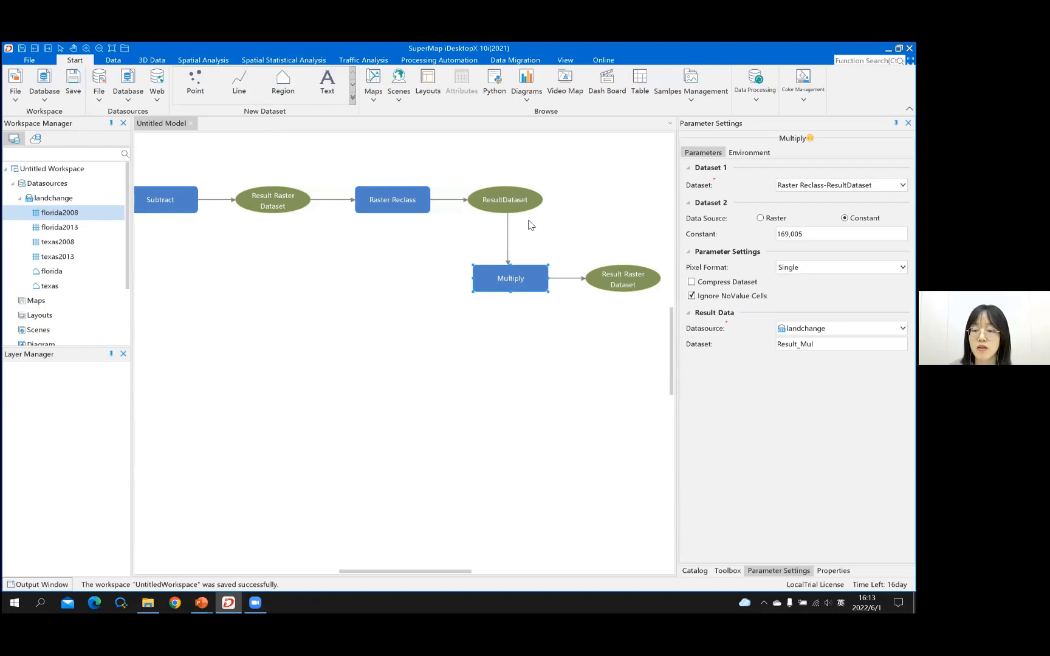
Step: Search the toolbox for "zonal" and place the Raster Analysis Zonal Statistics tool below the Multiply result
{"action": "left_click", "coordinate": [728, 571]}
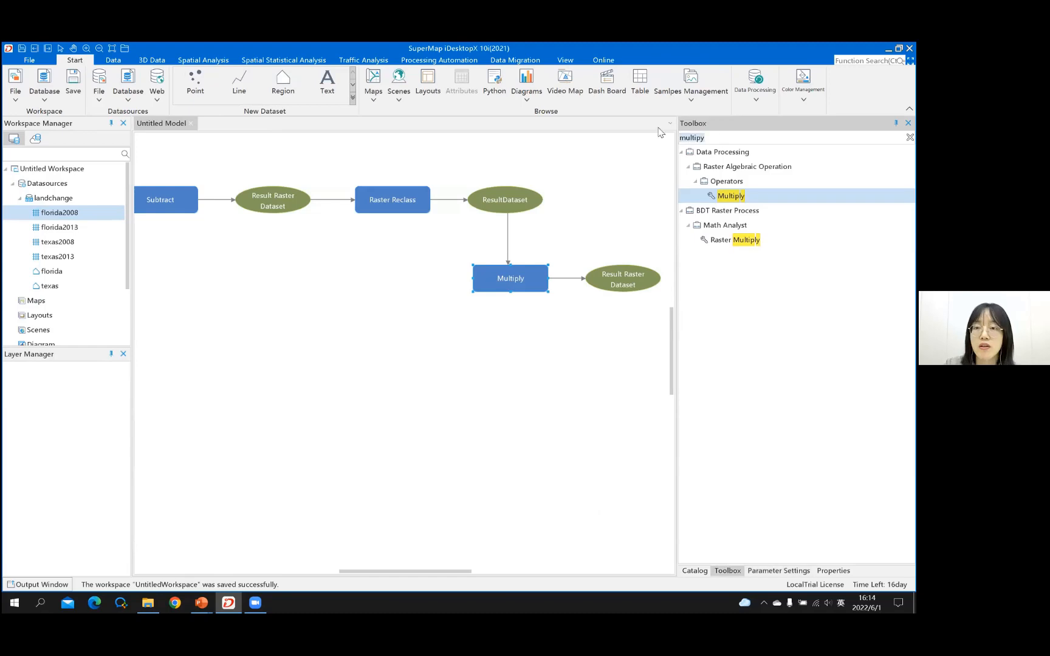
{"action": "type", "text": "zonal"}
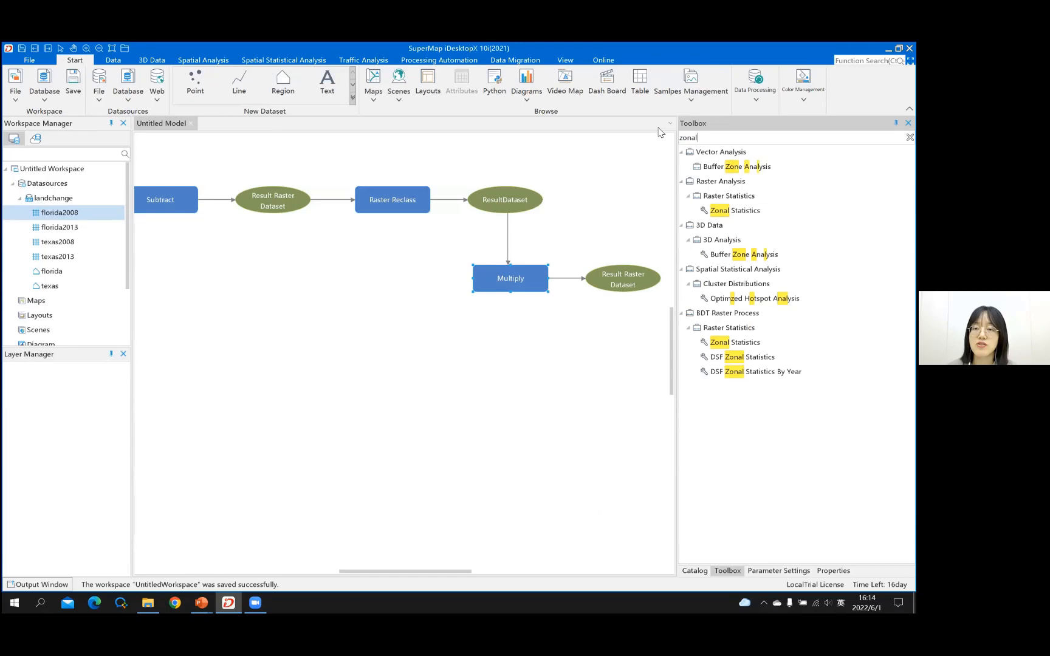
{"action": "left_click", "coordinate": [718, 208]}
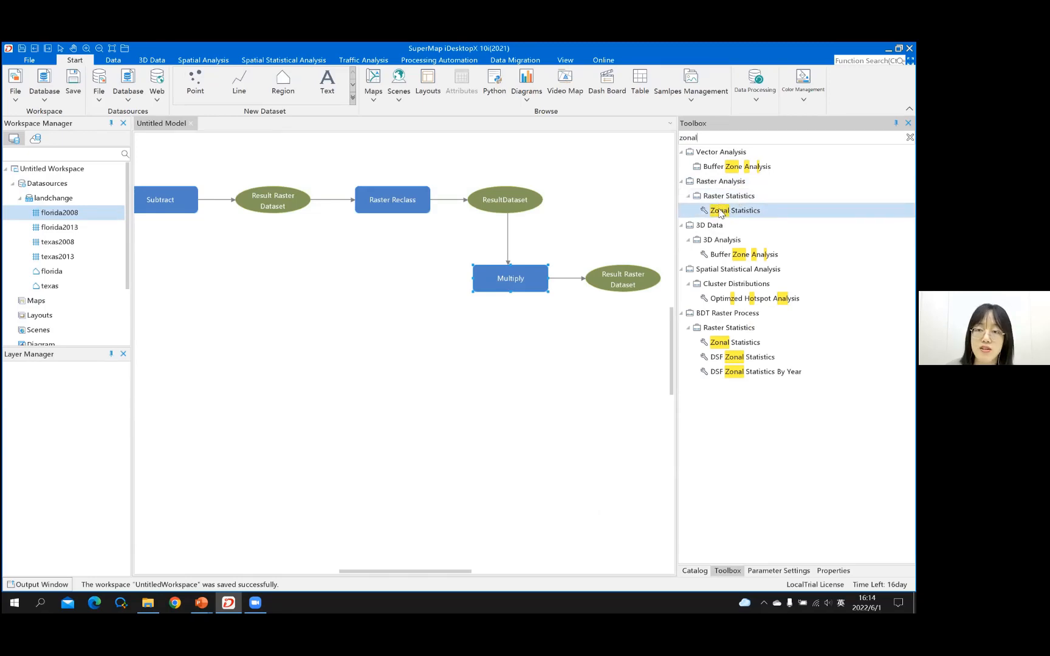
{"action": "left_click_drag", "start_coordinate": [735, 214], "coordinate": [604, 358]}
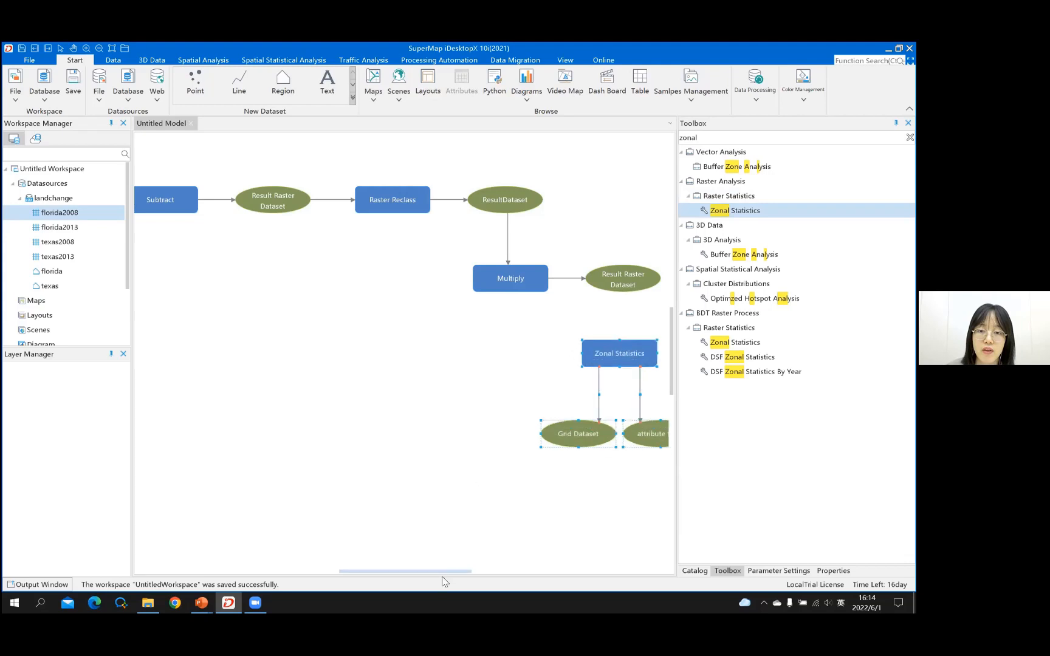
{"action": "left_click_drag", "start_coordinate": [452, 577], "coordinate": [466, 576]}
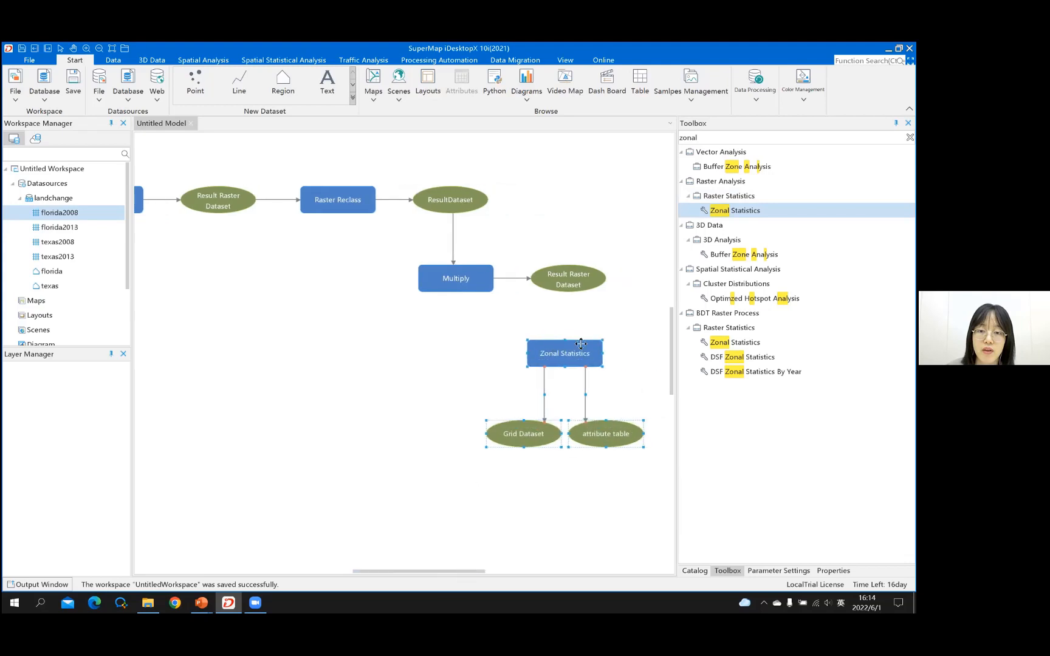
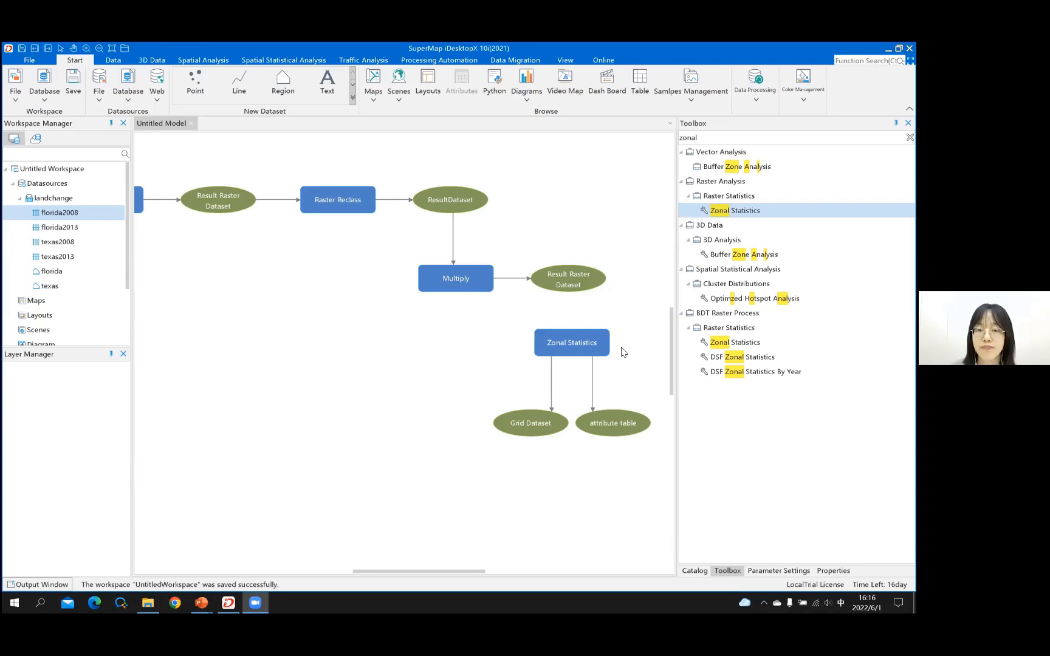
Step: Connect the Multiply result raster to the Zonal Statistics tool as its Value Data
{"action": "right_click", "coordinate": [615, 345]}
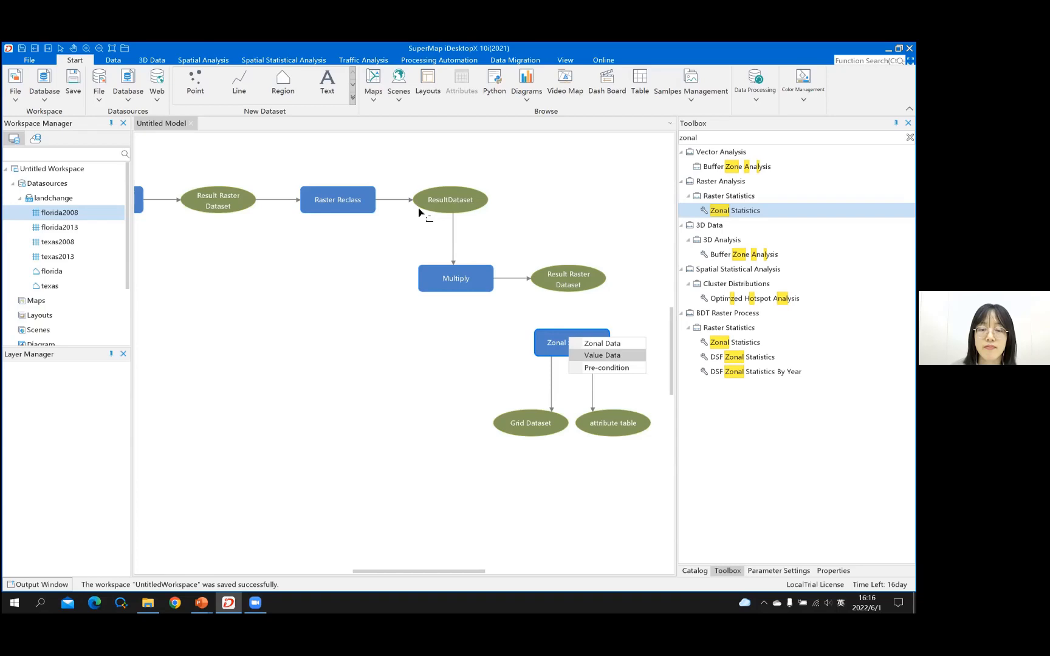
{"action": "key", "text": "Up"}
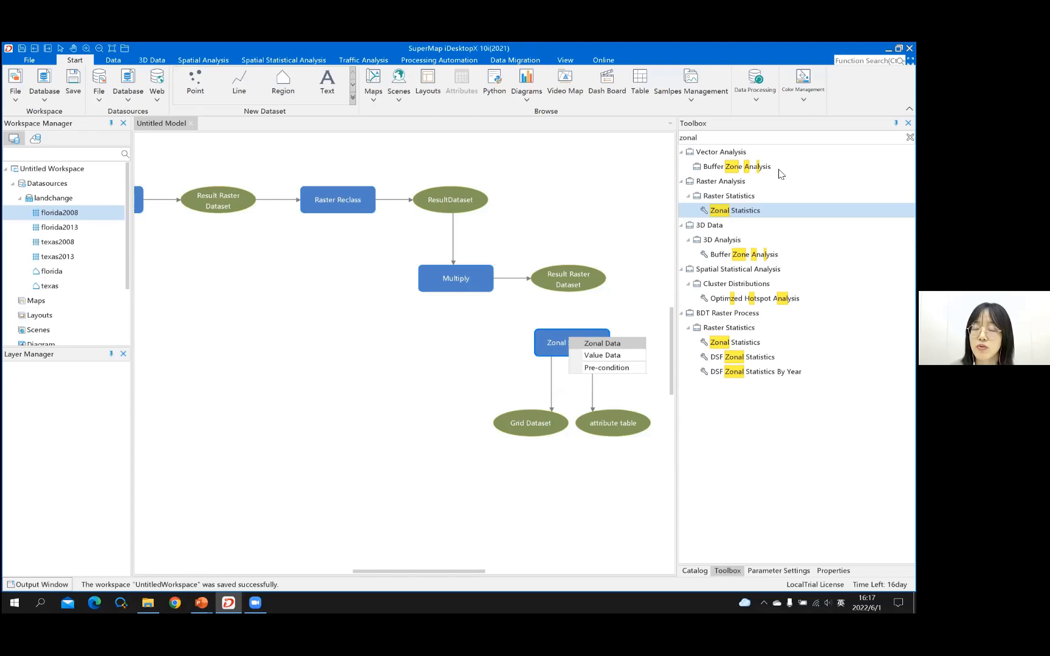
{"action": "left_click", "coordinate": [603, 355]}
Step: Set the Statistics Field of the Zonal Statistics tool to GEOID
{"action": "double_click", "coordinate": [572, 343]}
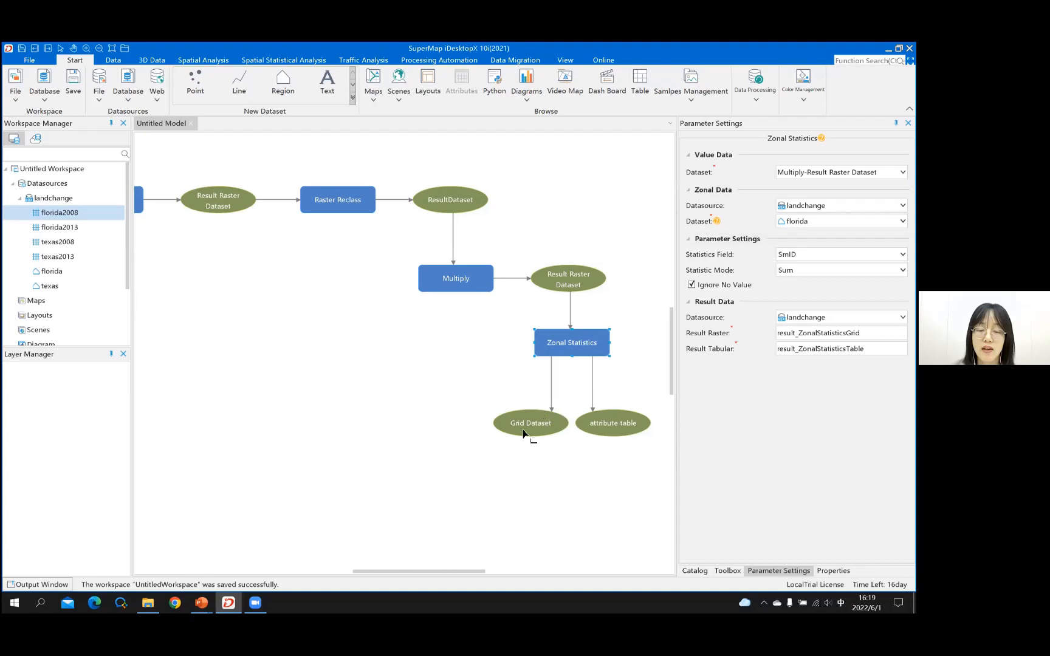
{"action": "left_click", "coordinate": [903, 255]}
{"action": "left_click", "coordinate": [836, 293]}
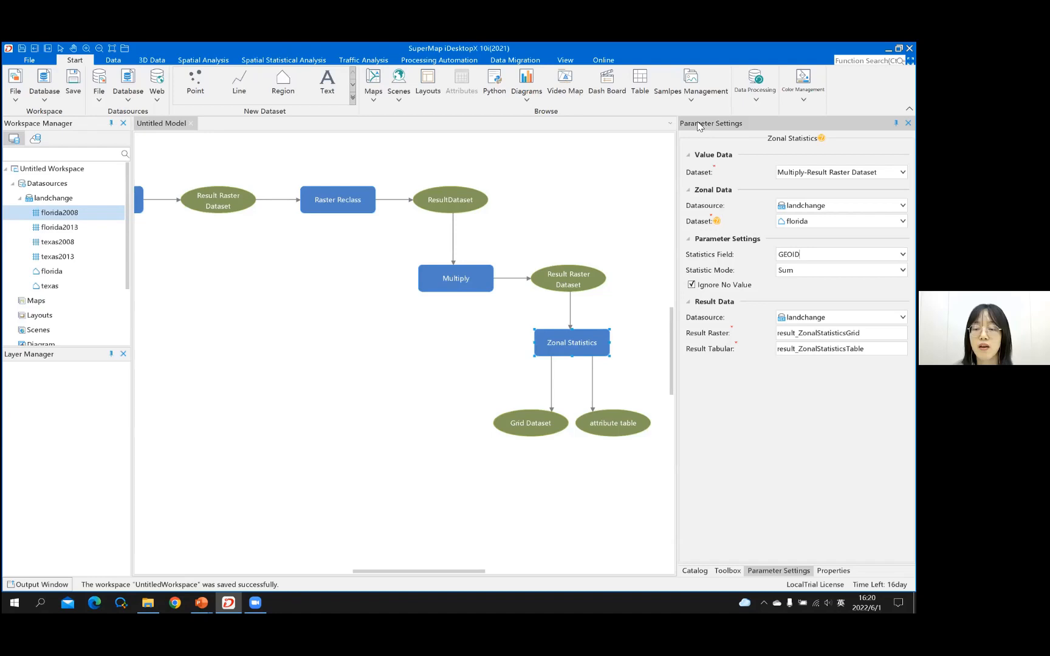
Step: Search the toolbox for "raster to" and add the Raster Analysis Raster to Vector tool below the Zonal Statistics outputs
{"action": "scroll", "coordinate": [700, 126], "scroll_direction": "up", "scroll_amount": 1}
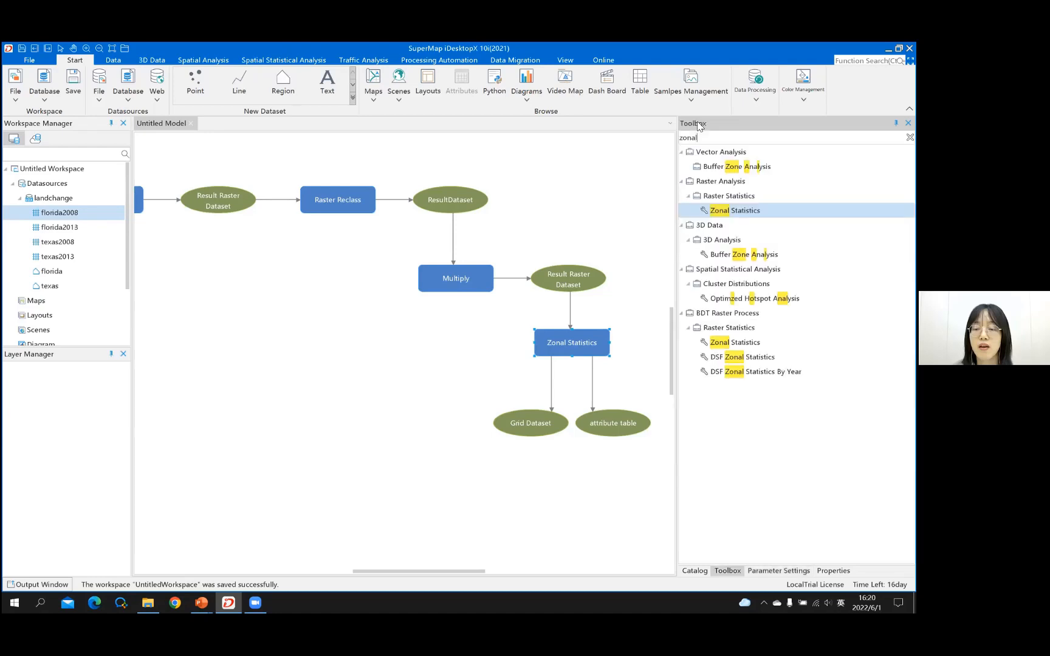
{"action": "double_click", "coordinate": [694, 137]}
{"action": "left_click_drag", "start_coordinate": [733, 211], "coordinate": [292, 354]}
{"action": "type", "text": "rast"}
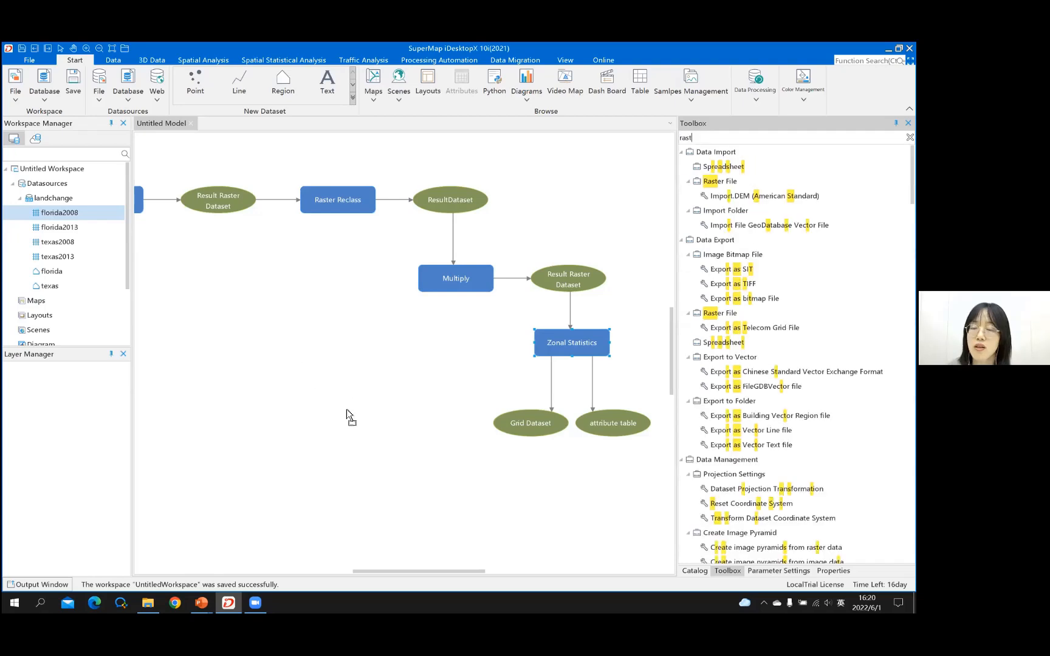
{"action": "type", "text": "er to"}
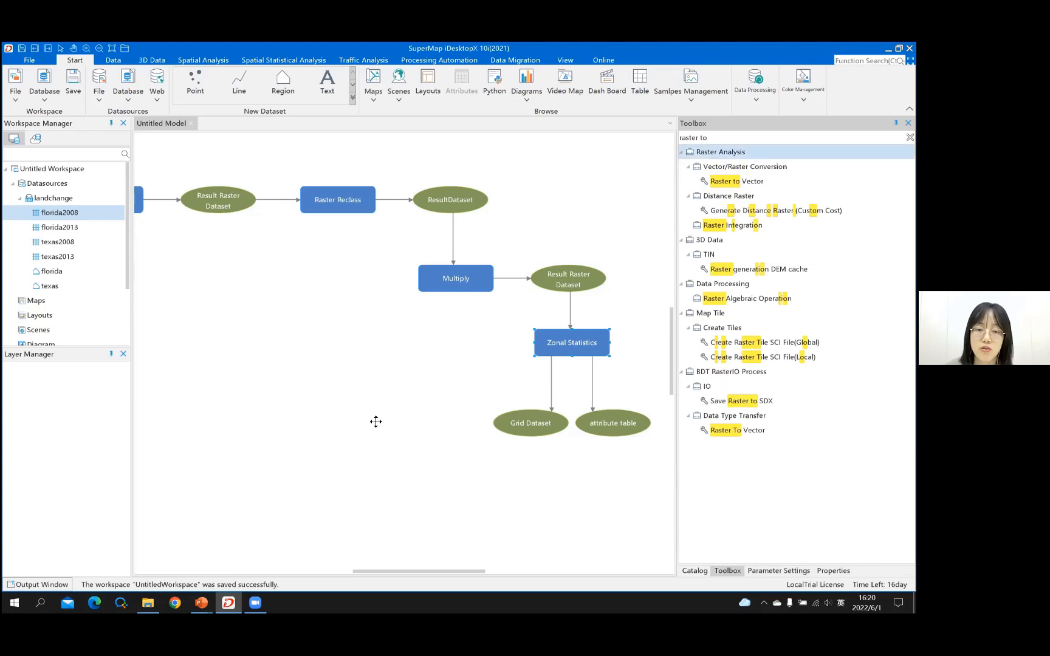
{"action": "left_click_drag", "start_coordinate": [726, 181], "coordinate": [429, 393]}
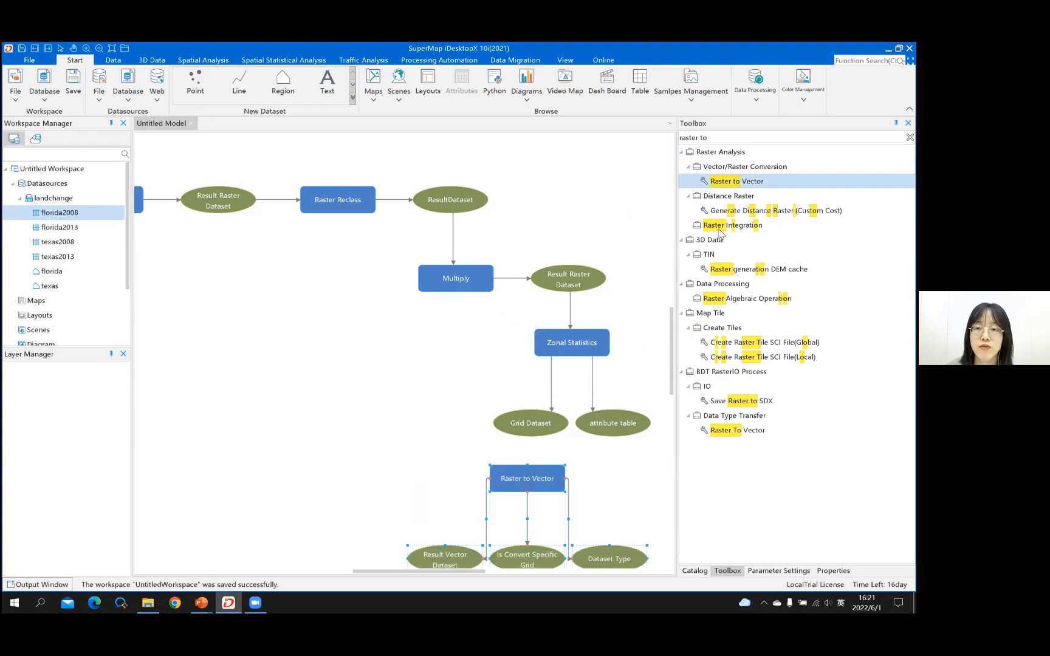
{"action": "left_click_drag", "start_coordinate": [719, 272], "coordinate": [200, 231]}
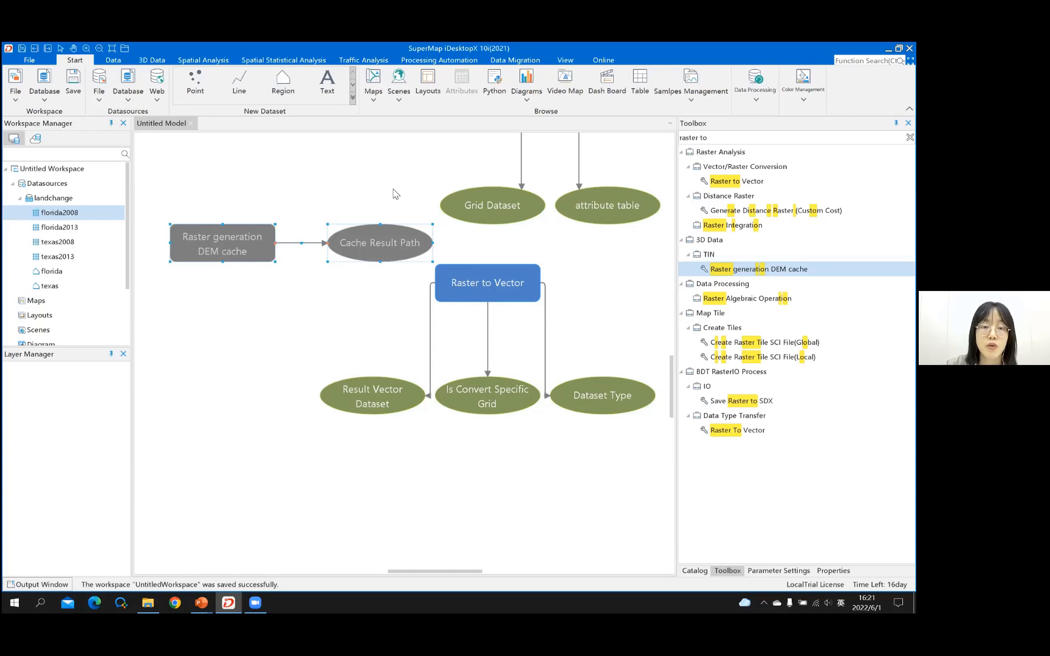
{"action": "key", "text": "Delete"}
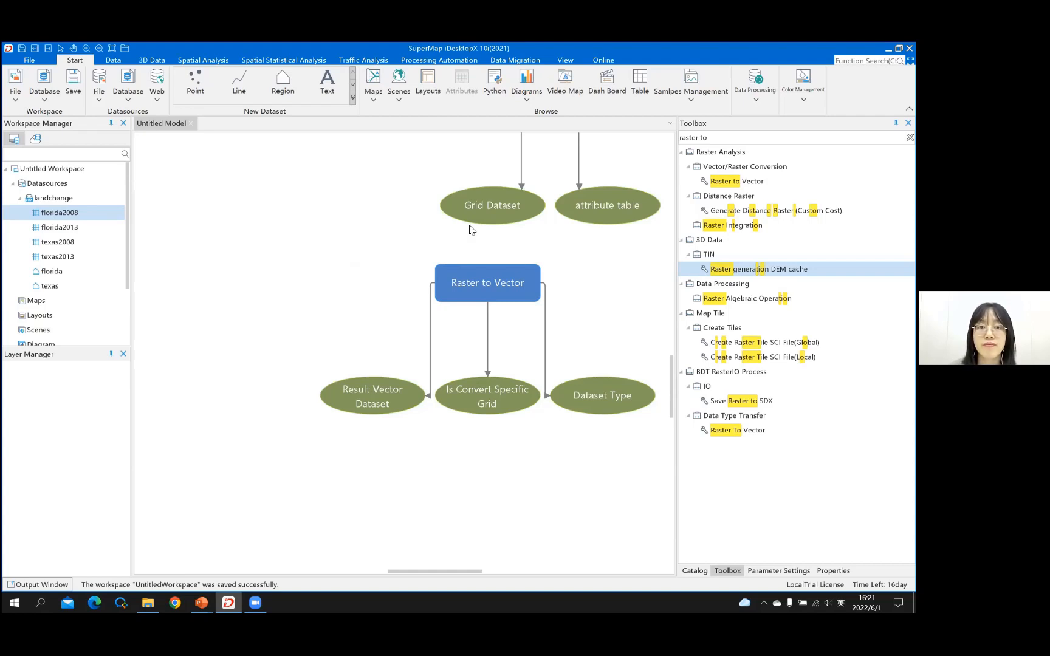
Step: Connect the Zonal Statistics Grid Dataset to the Raster to Vector tool as its Source Dataset
{"action": "key", "text": "shift"}
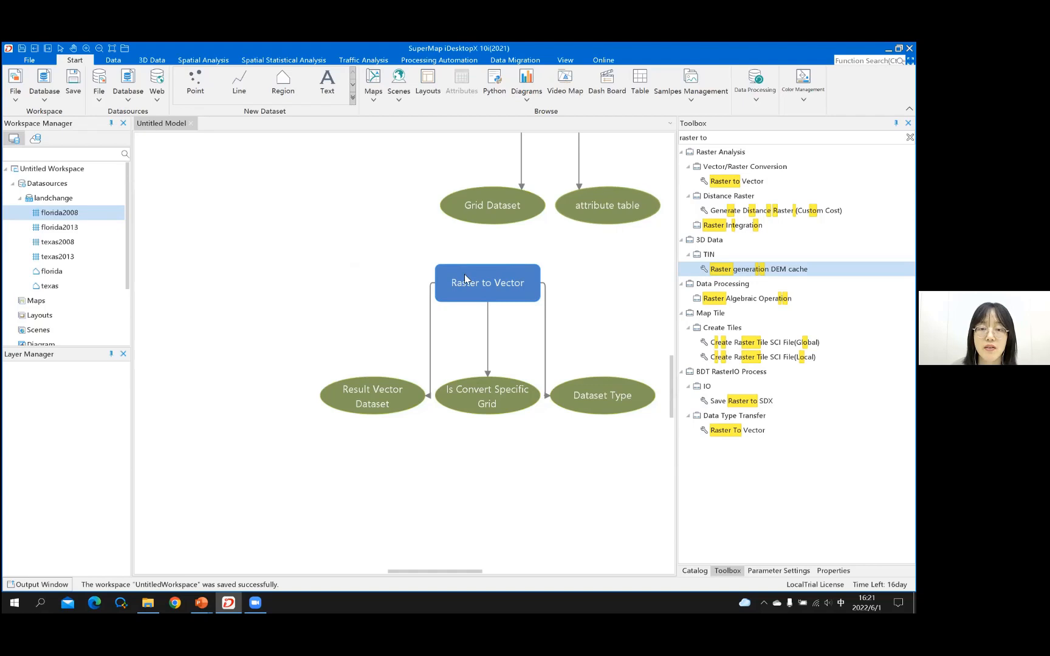
{"action": "scroll", "coordinate": [433, 294], "scroll_direction": "down", "scroll_amount": 1}
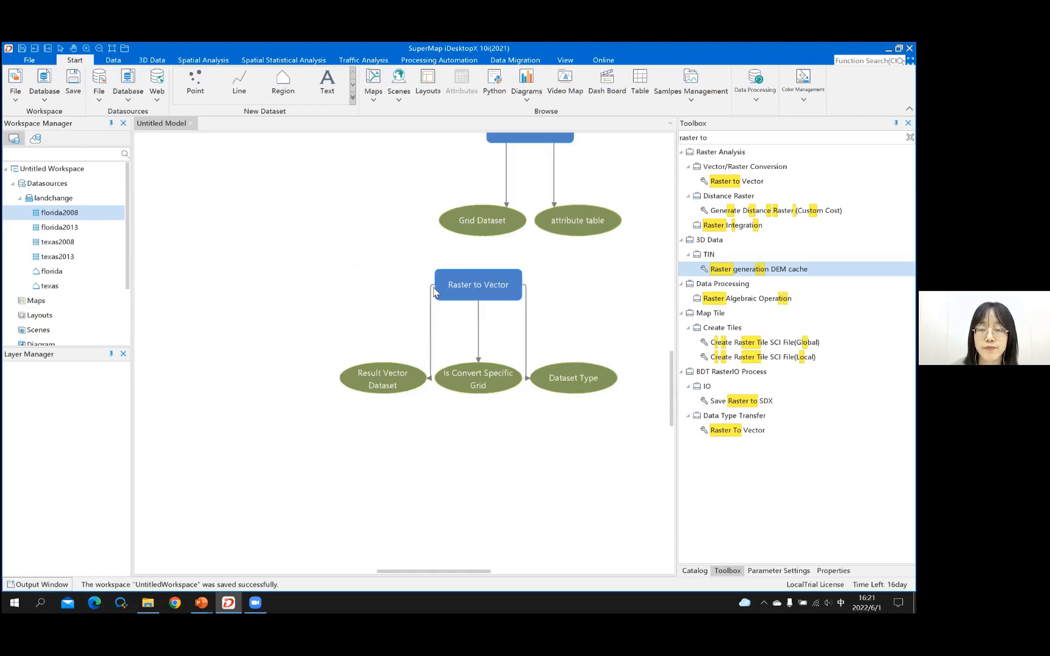
{"action": "scroll", "coordinate": [435, 284], "scroll_direction": "down", "scroll_amount": 1}
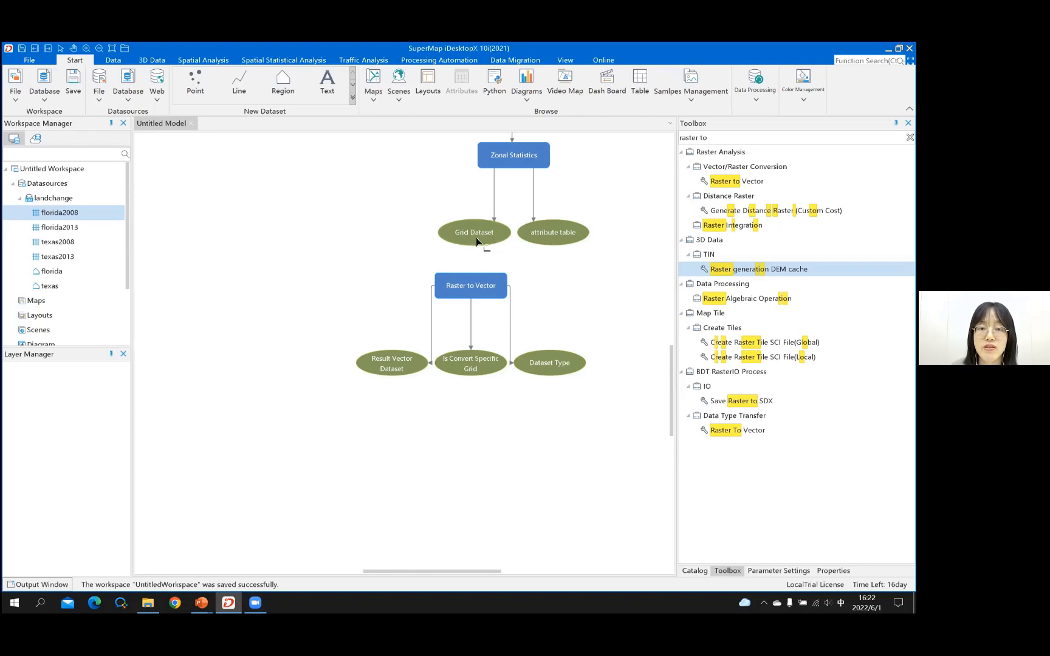
{"action": "key", "text": "shift"}
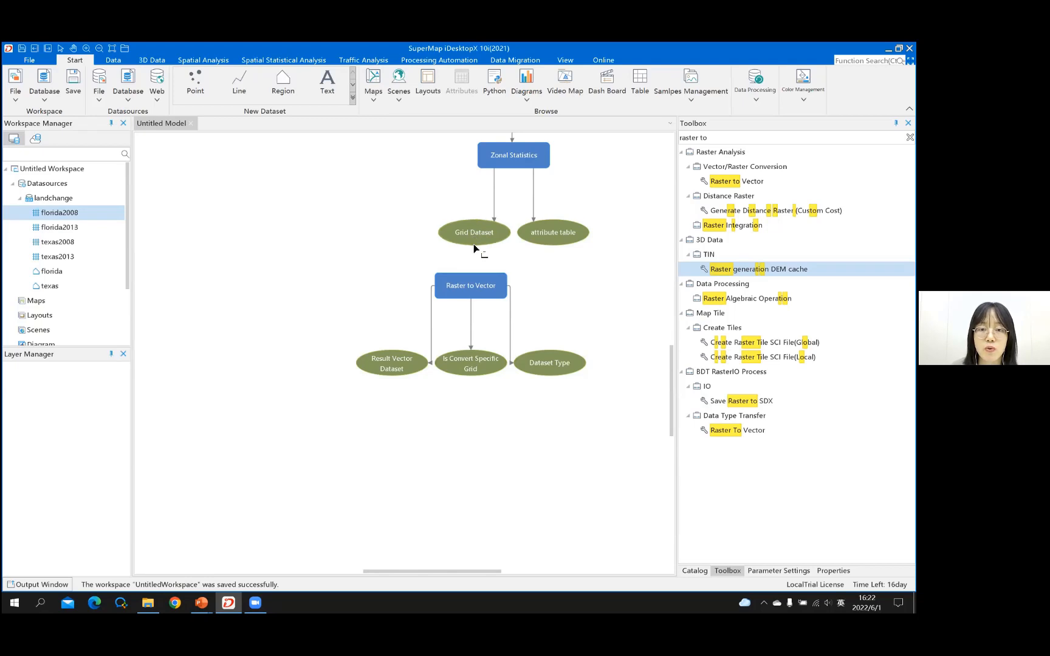
{"action": "left_click_drag", "start_coordinate": [473, 282], "coordinate": [473, 285]}
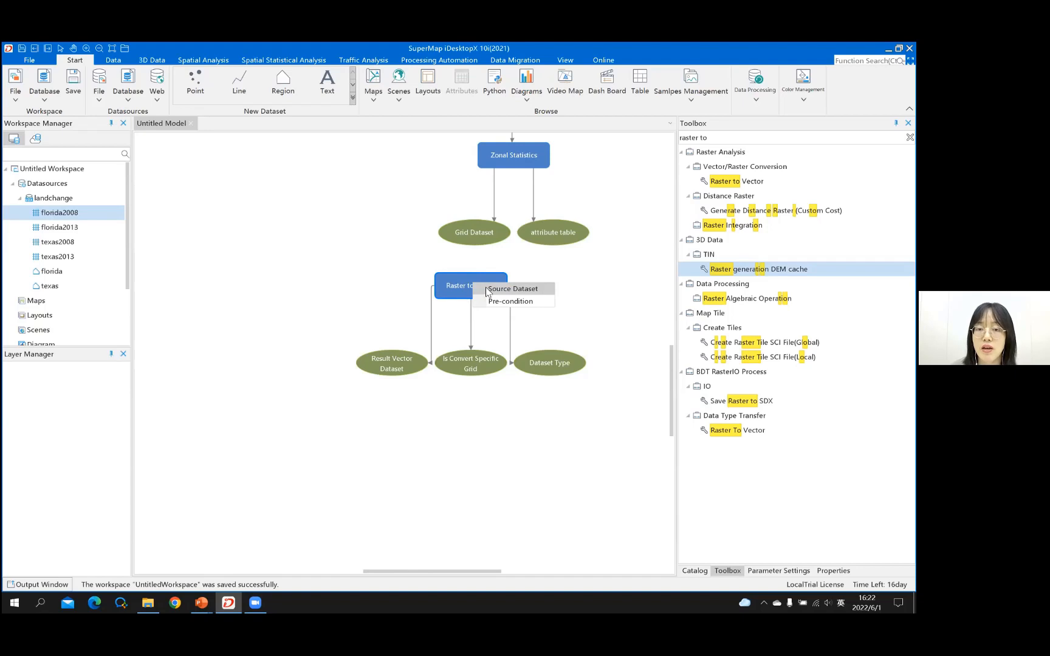
{"action": "left_click", "coordinate": [488, 291]}
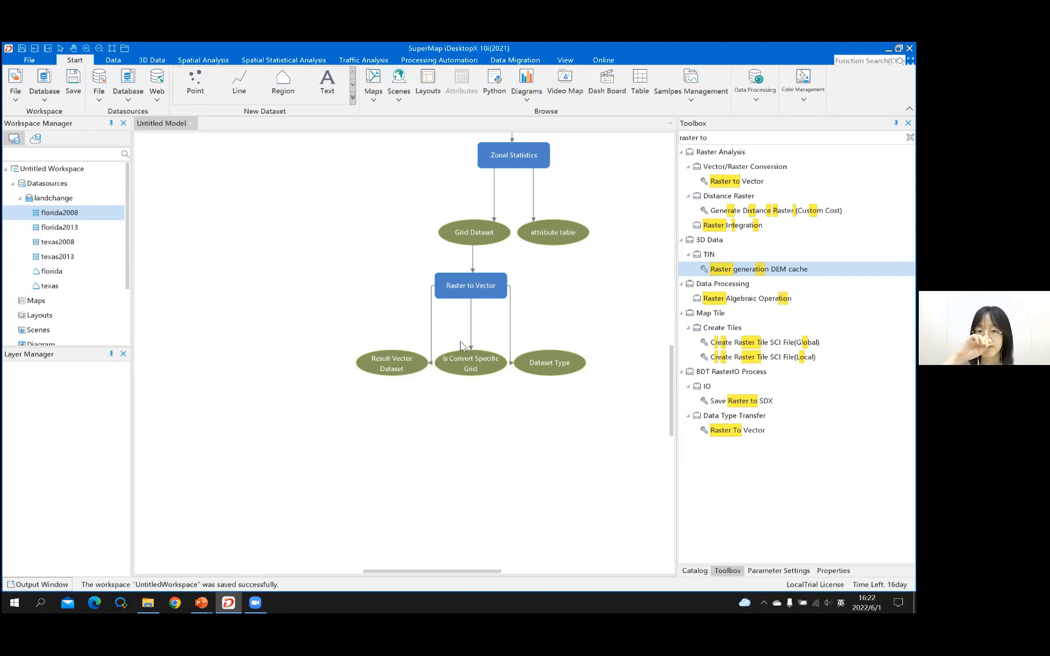
Step: Set the No Value of the Raster to Vector tool to -9999
{"action": "double_click", "coordinate": [473, 286]}
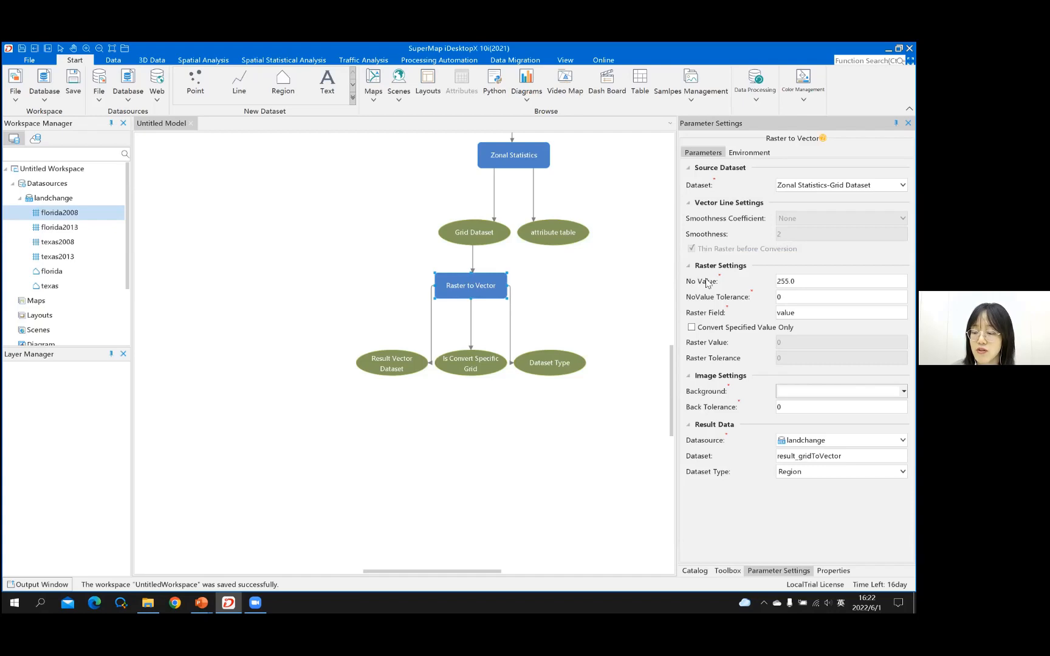
{"action": "left_click", "coordinate": [725, 280]}
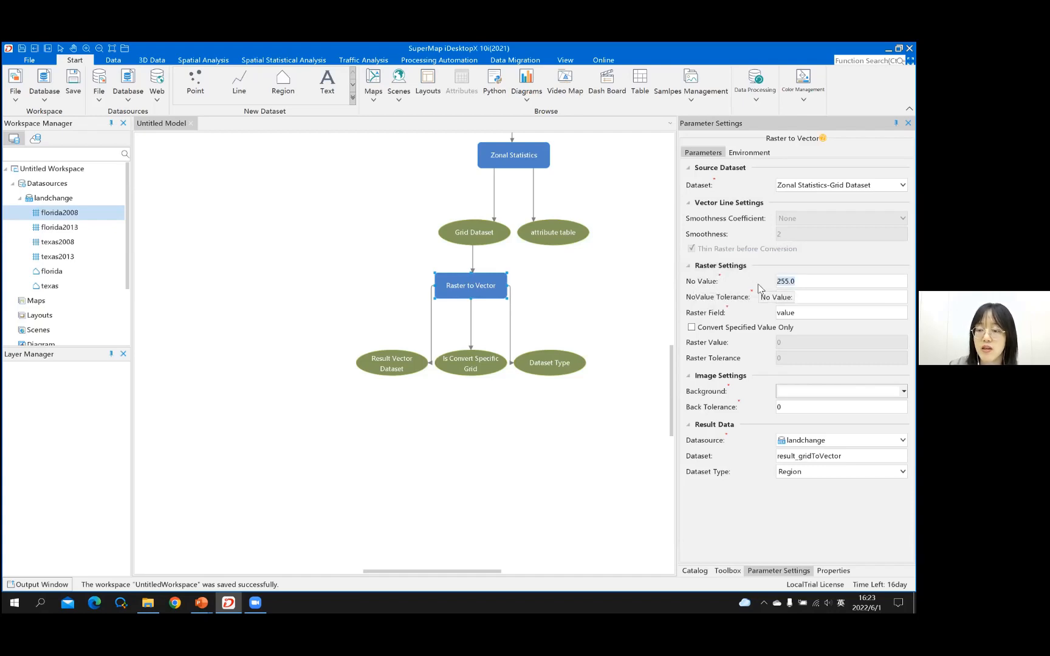
{"action": "type", "text": "-9999"}
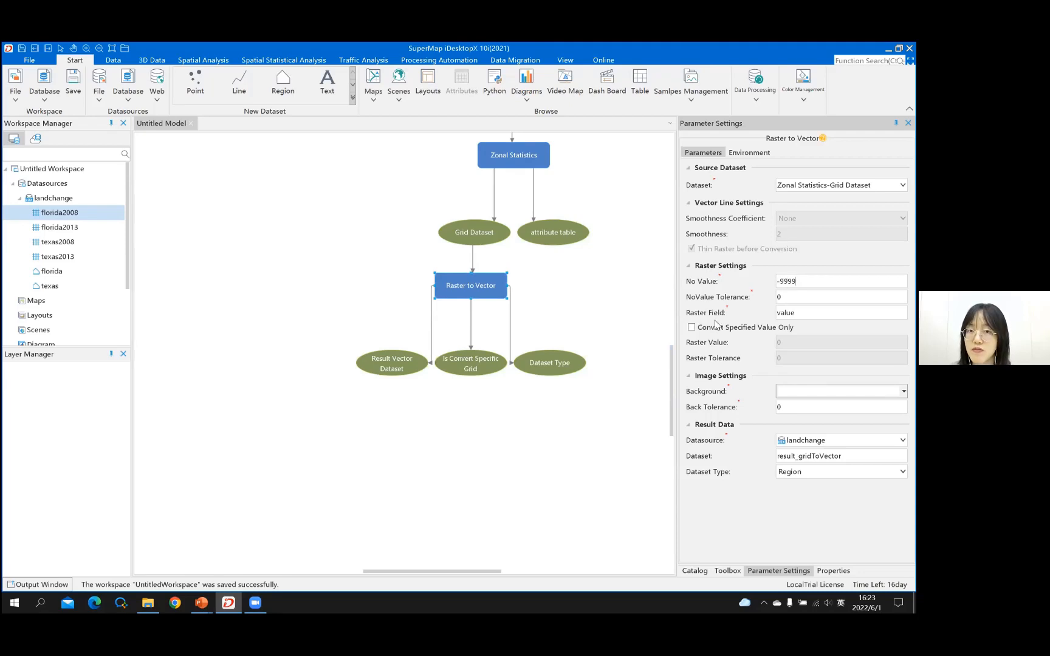
{"action": "left_click", "coordinate": [796, 313]}
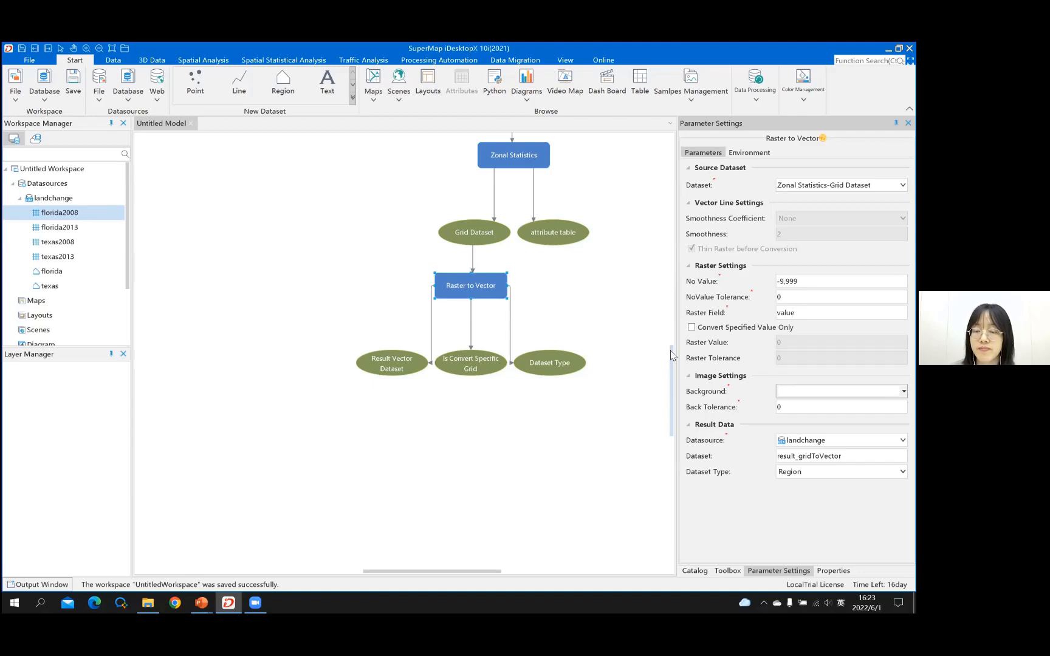
Step: Review the model flow and examine the Result Vector Dataset, Is Convert Specific Grid and Dataset Type outputs of Raster to Vector
{"action": "scroll", "coordinate": [671, 342], "scroll_direction": "up", "scroll_amount": 2}
{"action": "scroll", "coordinate": [391, 244], "scroll_direction": "up", "scroll_amount": 1}
{"action": "scroll", "coordinate": [410, 258], "scroll_direction": "down", "scroll_amount": 1}
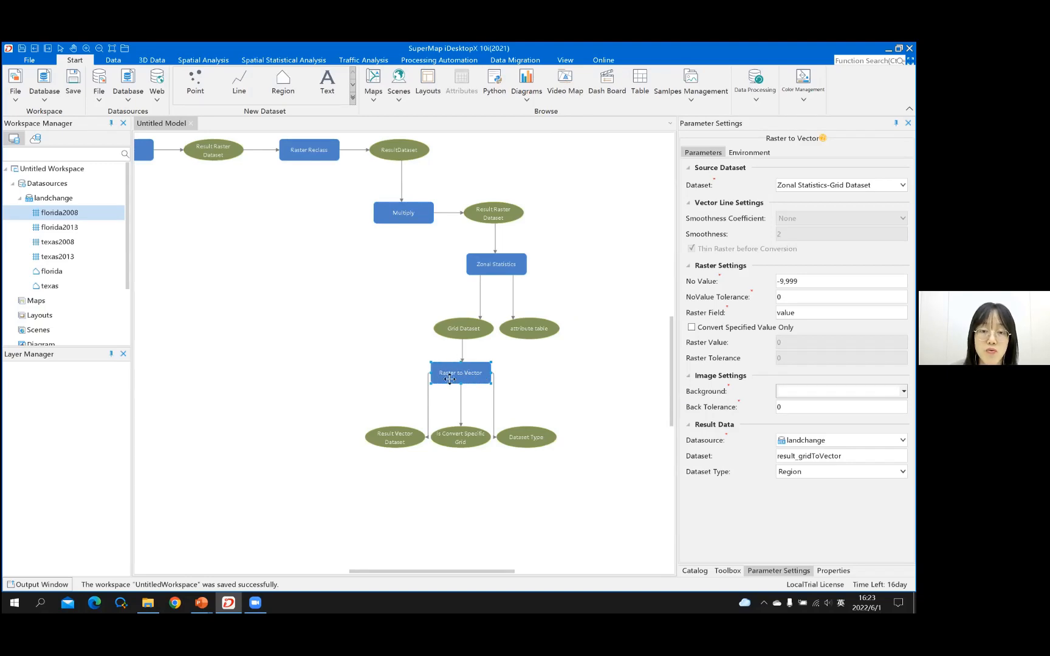
{"action": "left_click", "coordinate": [403, 434]}
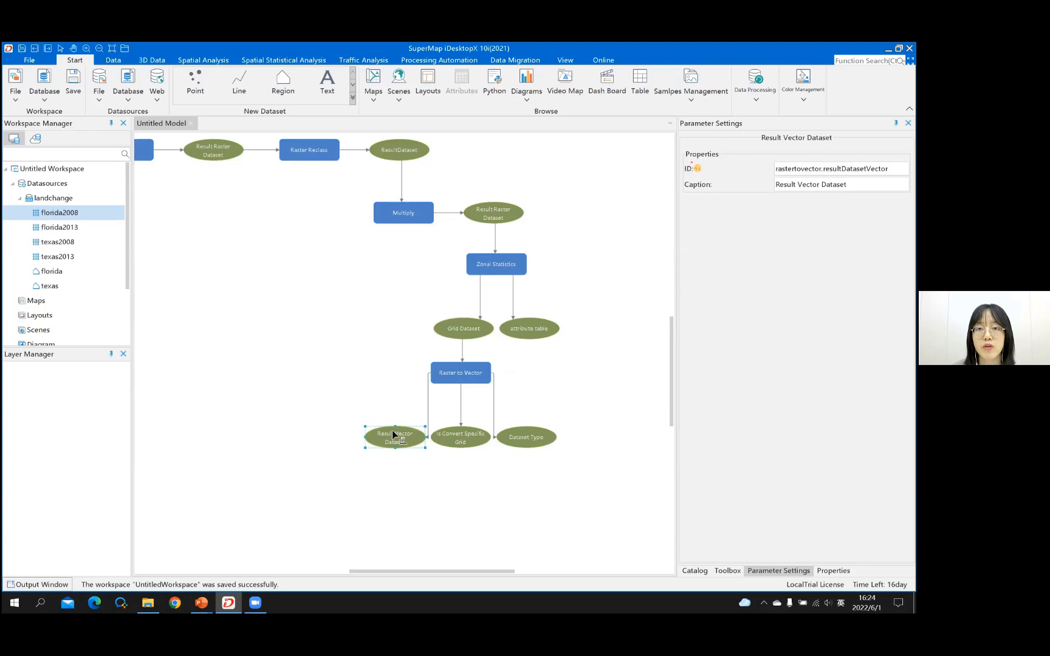
{"action": "left_click", "coordinate": [465, 436]}
{"action": "left_click", "coordinate": [516, 439]}
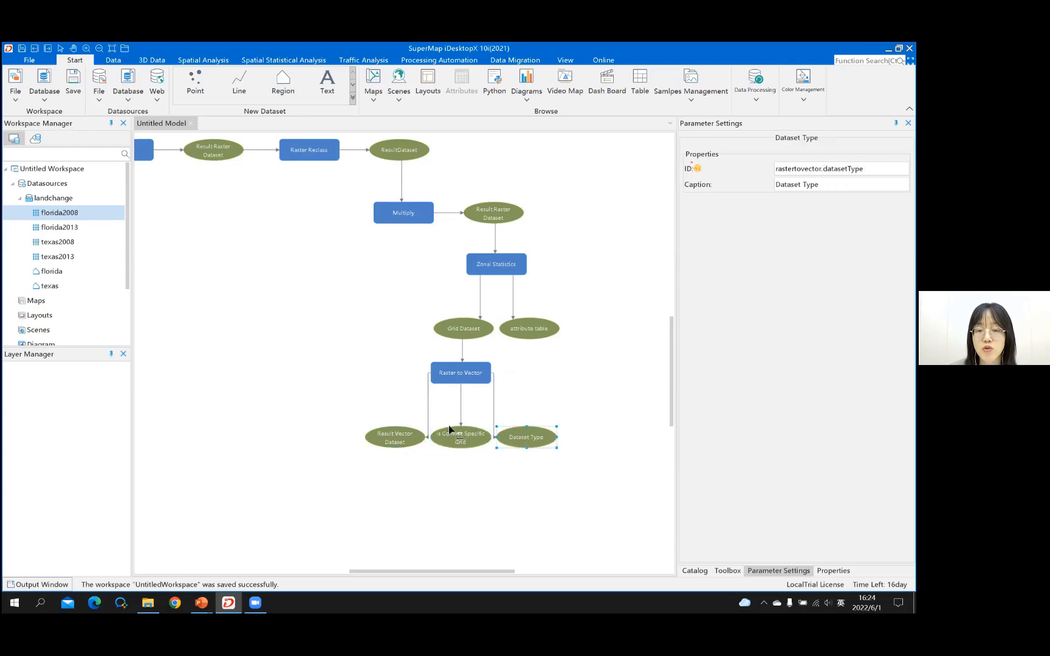
{"action": "scroll", "coordinate": [453, 432], "scroll_direction": "up", "scroll_amount": 3}
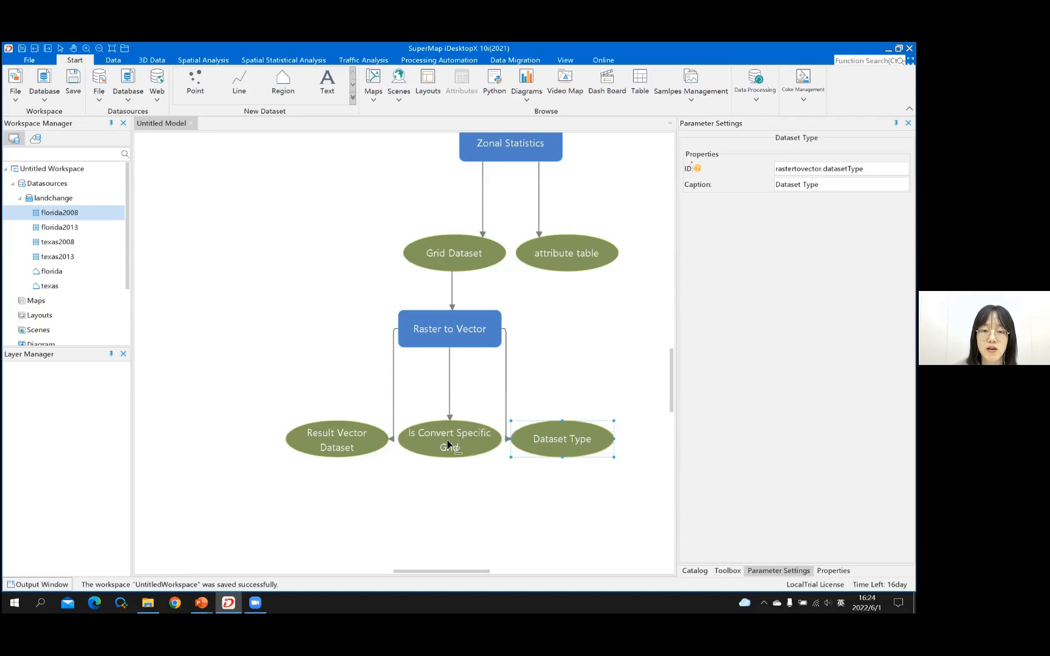
{"action": "left_click", "coordinate": [469, 442]}
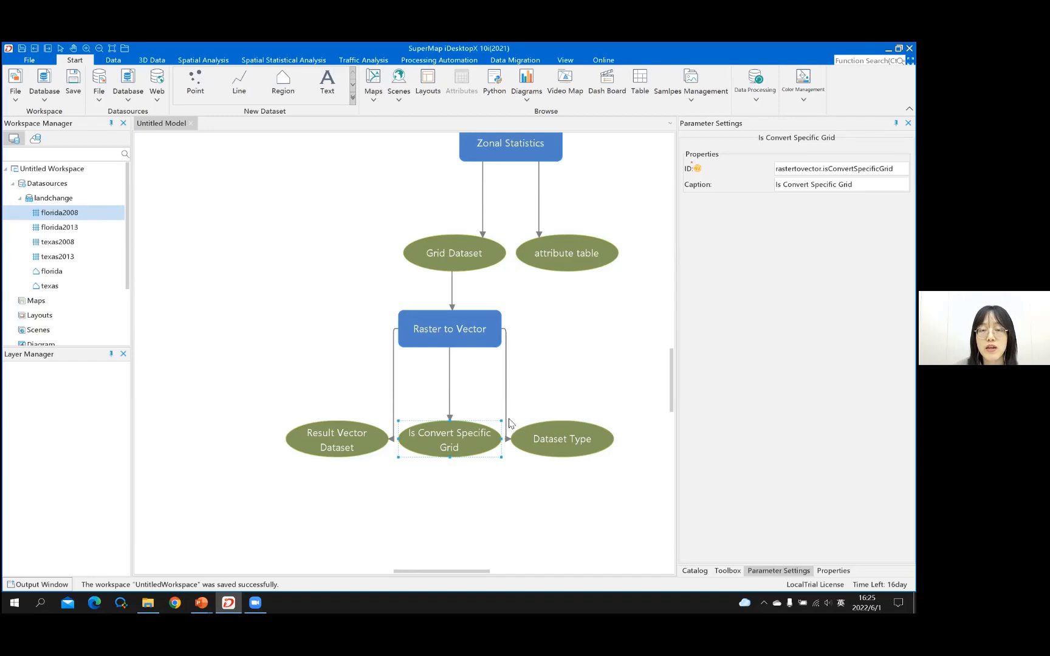
{"action": "scroll", "coordinate": [509, 423], "scroll_direction": "down", "scroll_amount": 3}
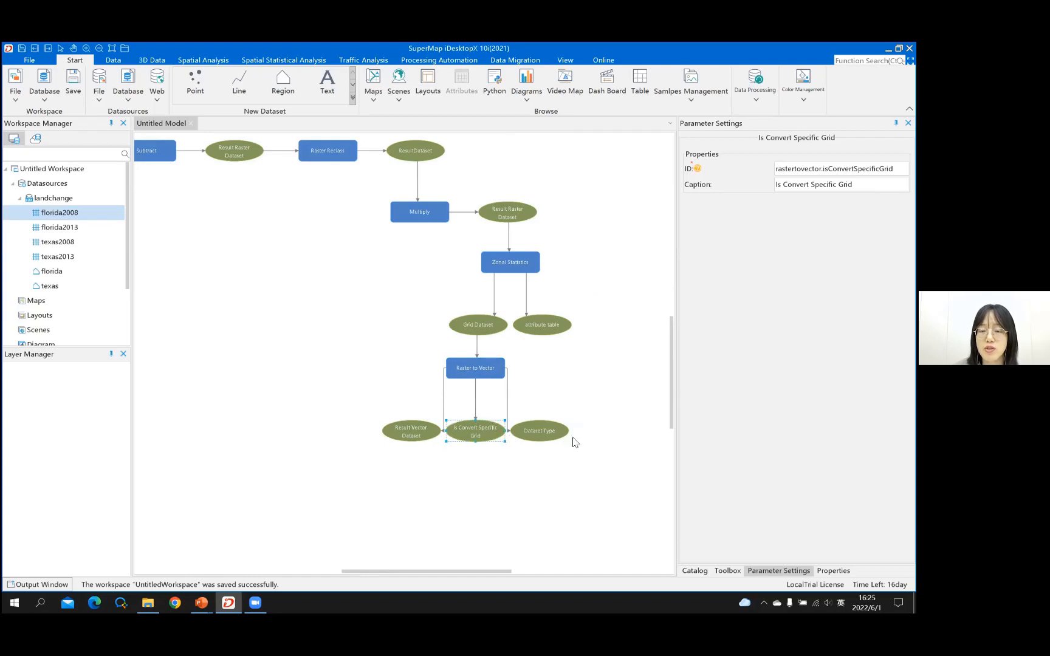
{"action": "left_click", "coordinate": [553, 429]}
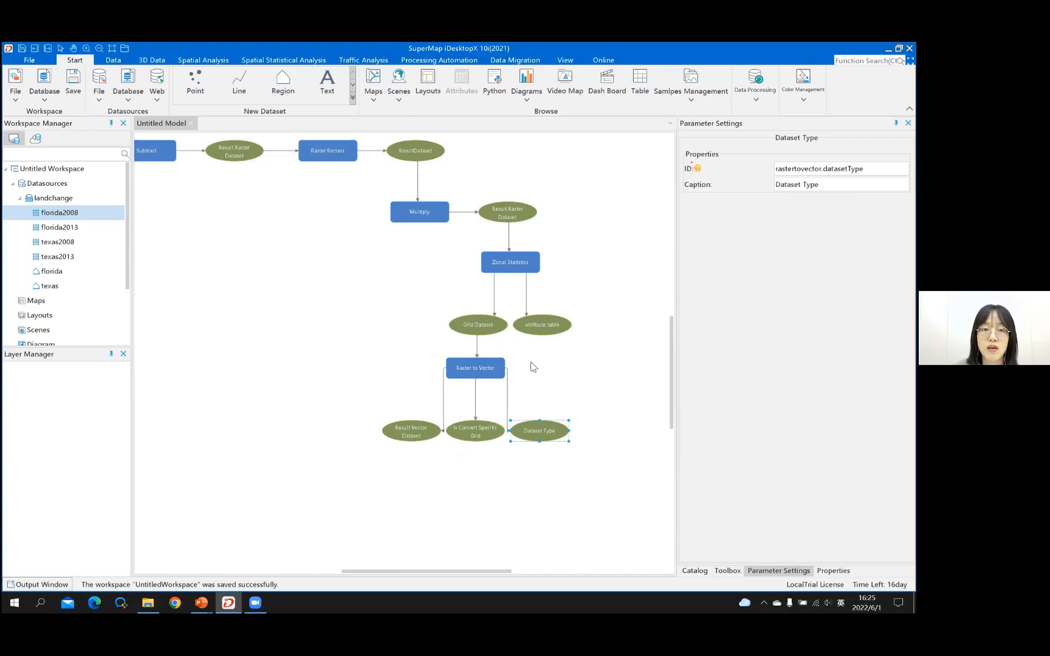
{"action": "scroll", "coordinate": [641, 318], "scroll_direction": "down", "scroll_amount": 1}
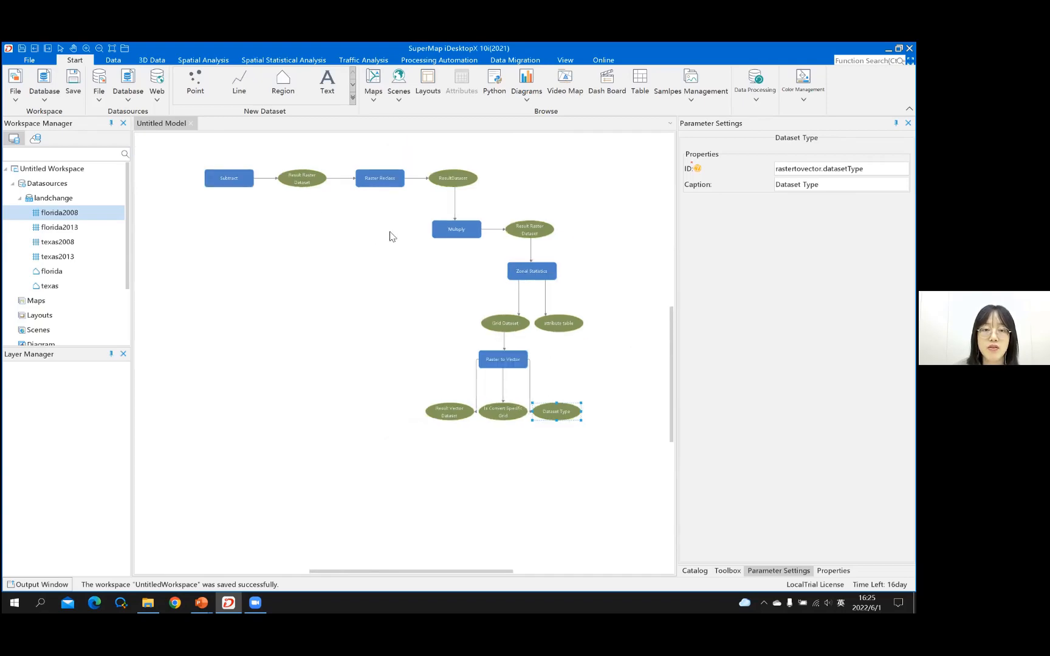
{"action": "scroll", "coordinate": [461, 245], "scroll_direction": "up", "scroll_amount": 1}
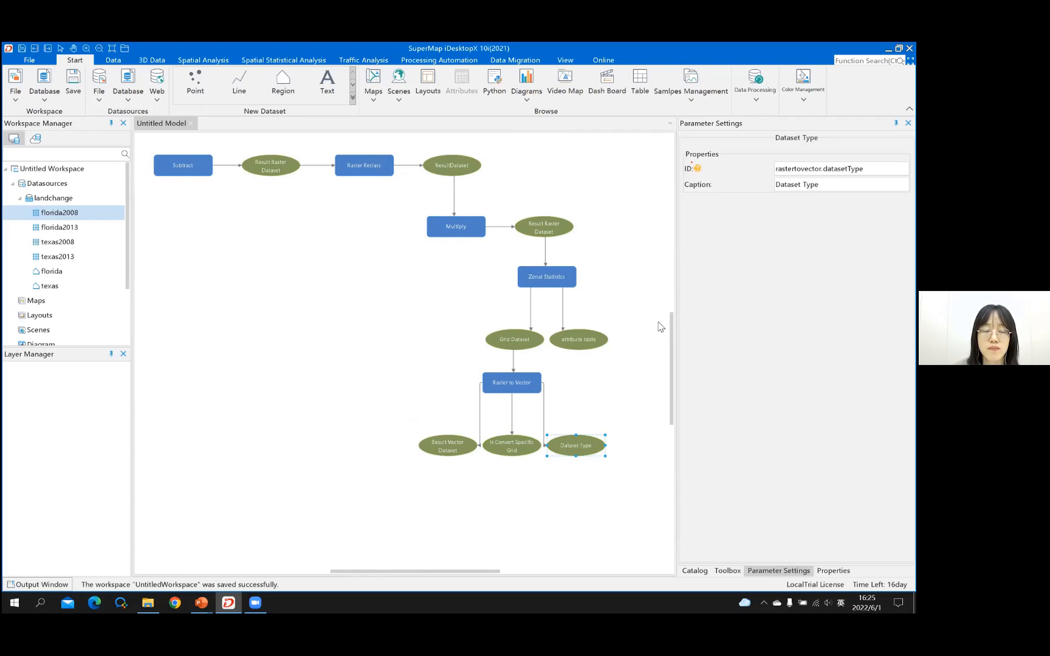
{"action": "left_click_drag", "start_coordinate": [672, 347], "coordinate": [673, 334]}
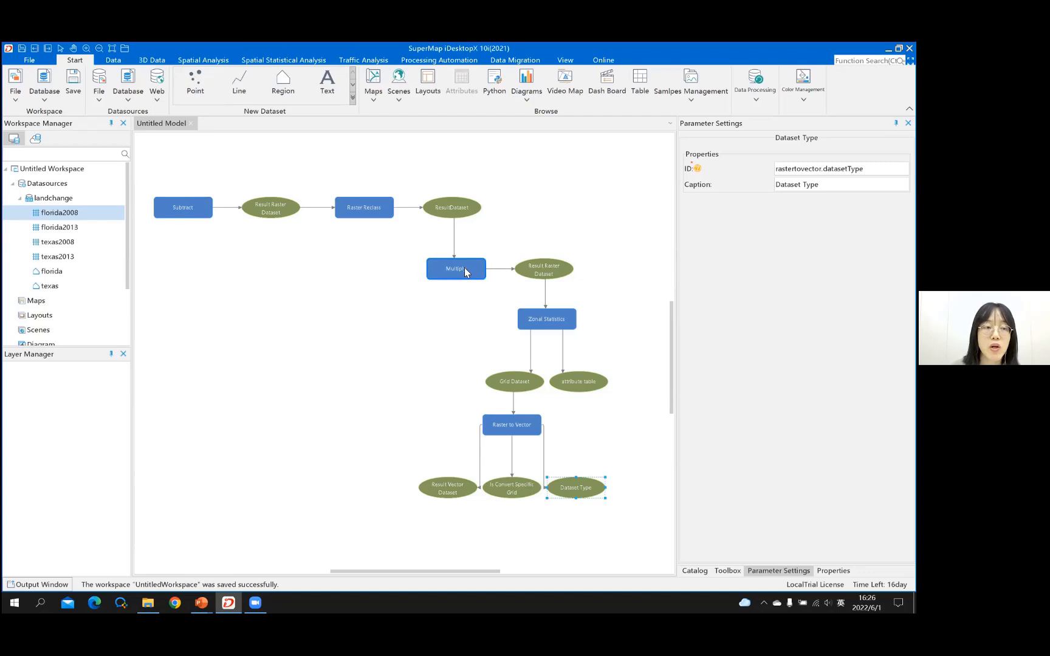
Step: Display the florida2008 raster in a new map and examine its dataset, coordinate system and raster properties
{"action": "right_click", "coordinate": [64, 219]}
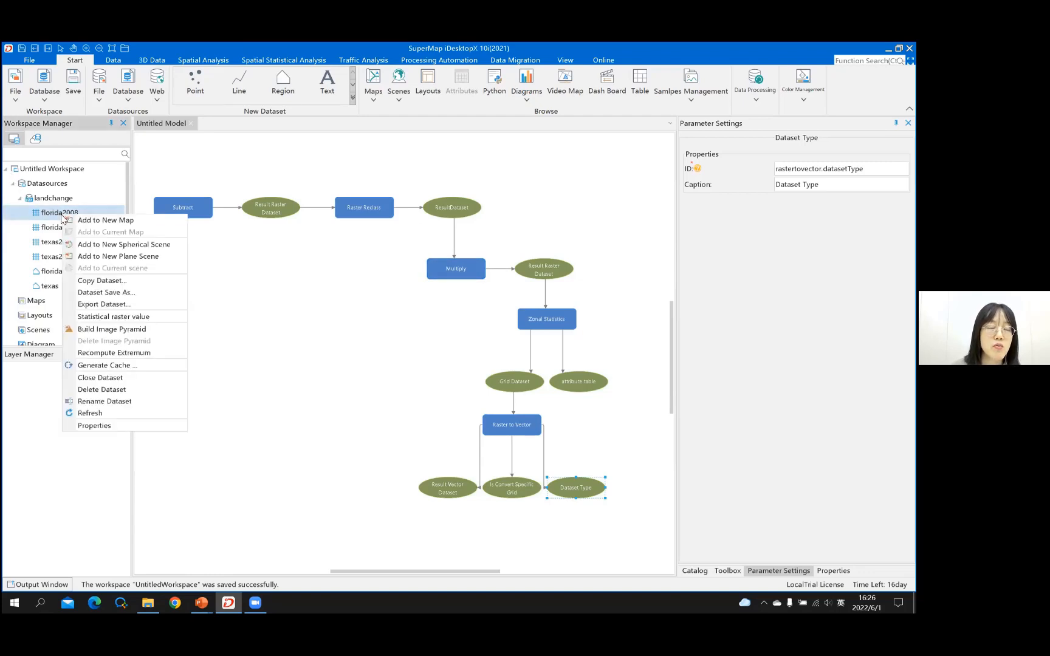
{"action": "left_click", "coordinate": [101, 221]}
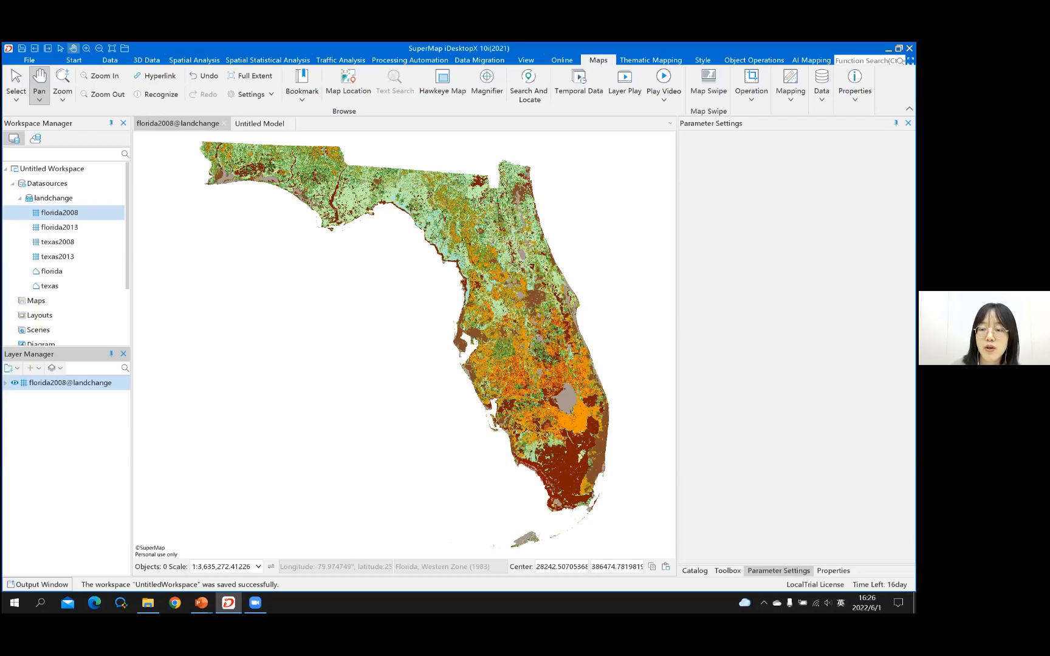
{"action": "left_click", "coordinate": [833, 571]}
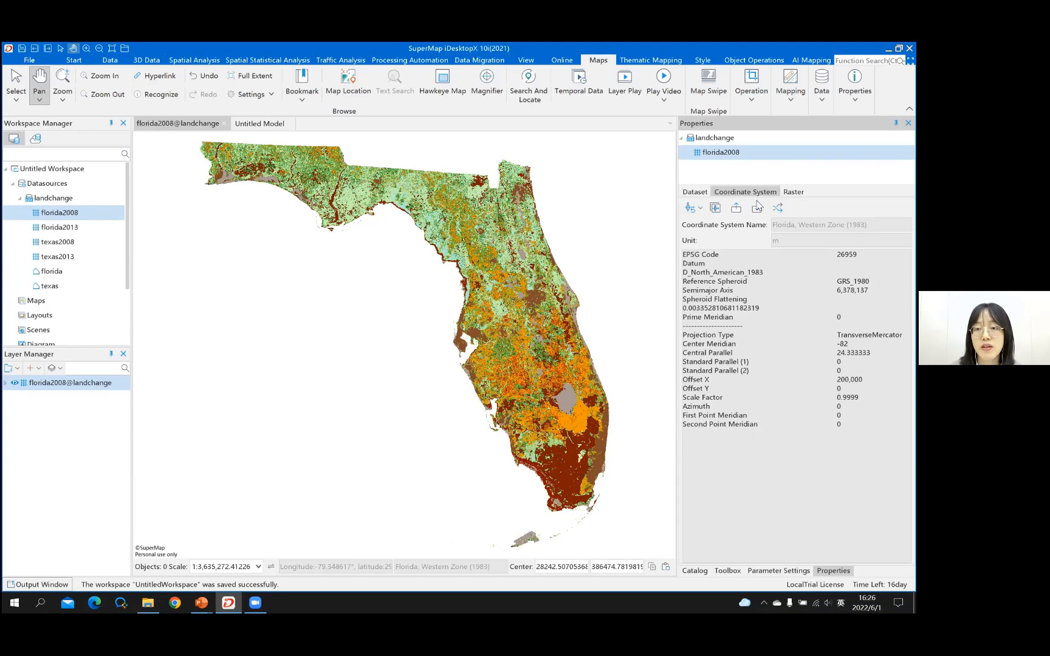
{"action": "left_click", "coordinate": [688, 192]}
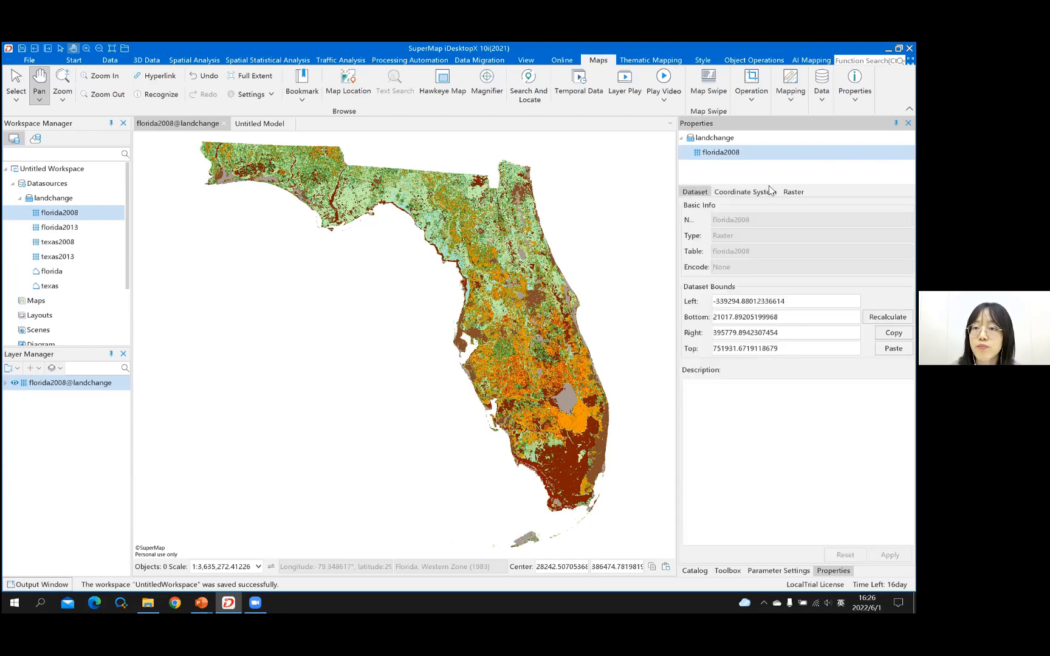
{"action": "left_click", "coordinate": [793, 192]}
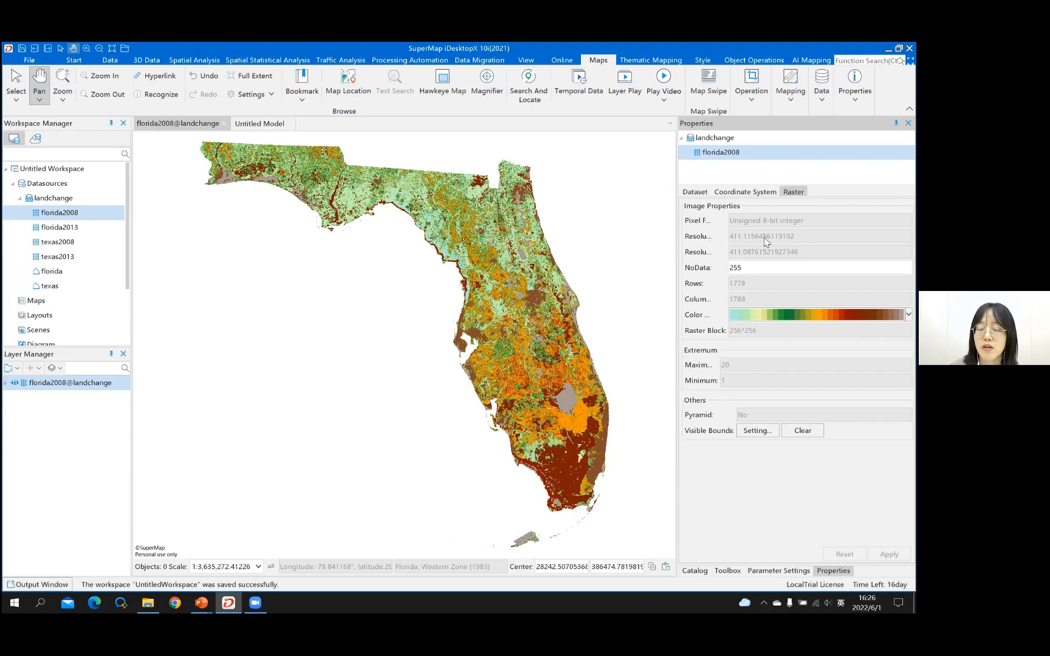
{"action": "left_click", "coordinate": [749, 193]}
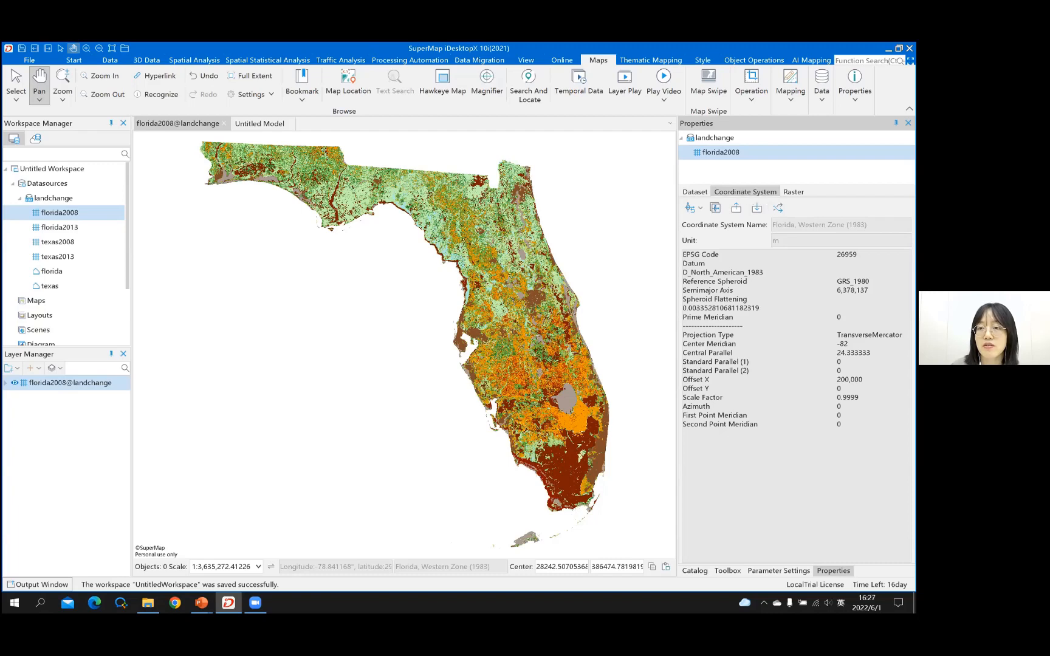
{"action": "left_click", "coordinate": [792, 192]}
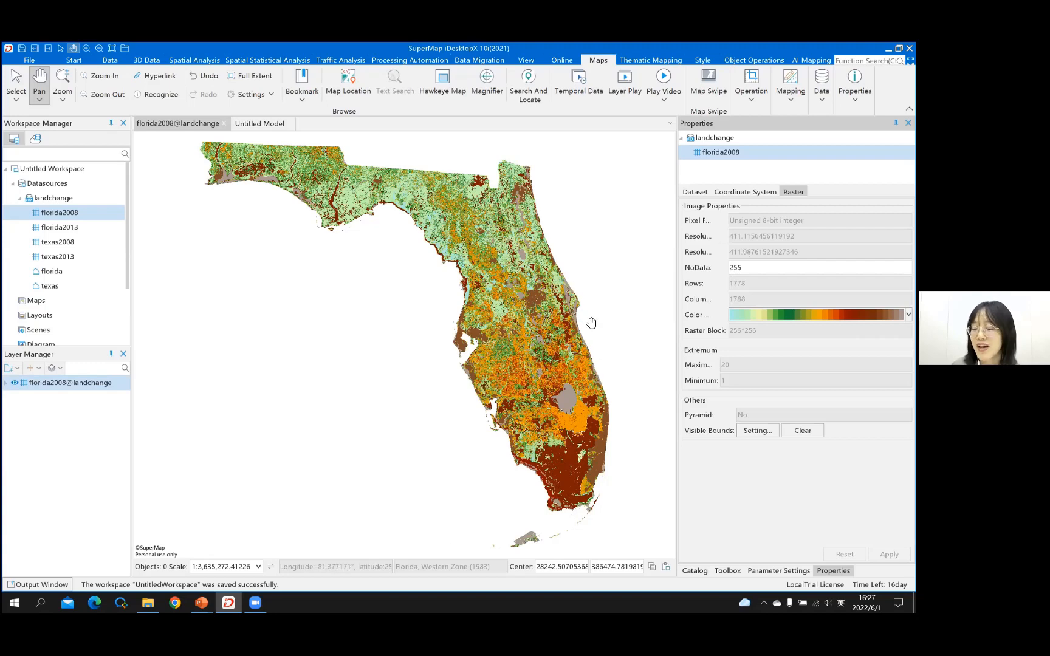
Step: Measure the area of a single isolated grid cell of florida2008 by tracing its four corners on the map
{"action": "scroll", "coordinate": [591, 323], "scroll_direction": "up", "scroll_amount": 1}
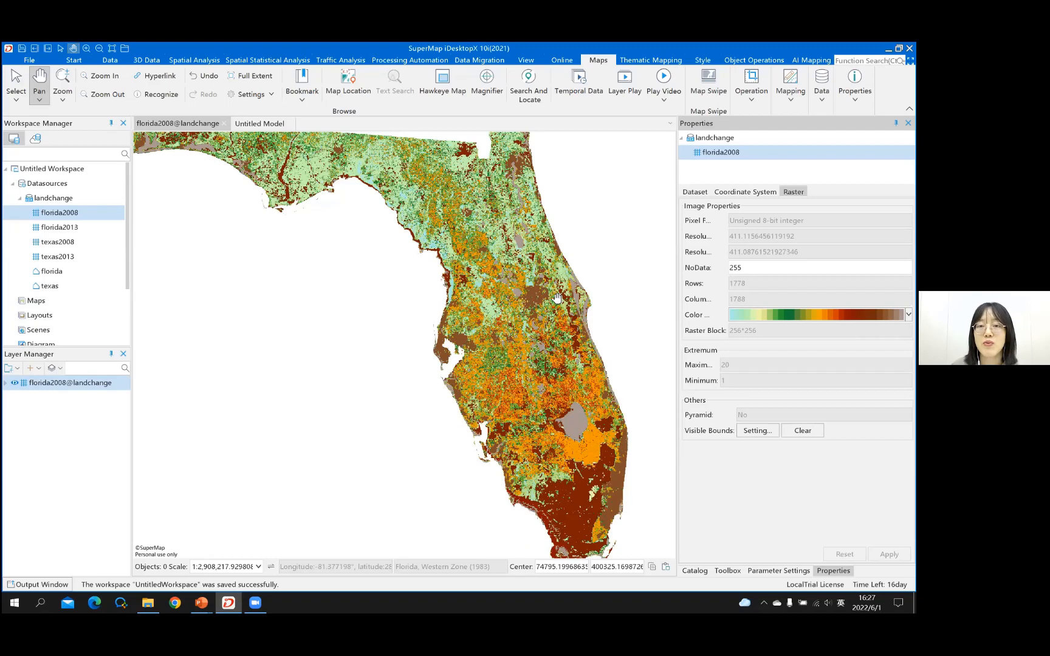
{"action": "scroll", "coordinate": [554, 300], "scroll_direction": "up", "scroll_amount": 1}
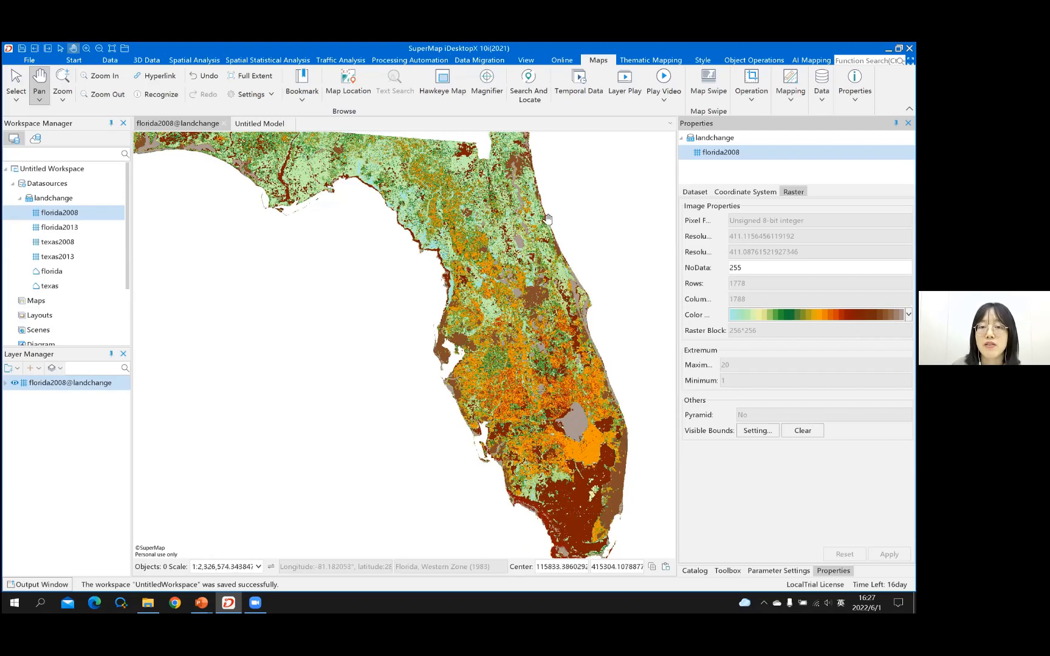
{"action": "scroll", "coordinate": [552, 254], "scroll_direction": "up", "scroll_amount": 1}
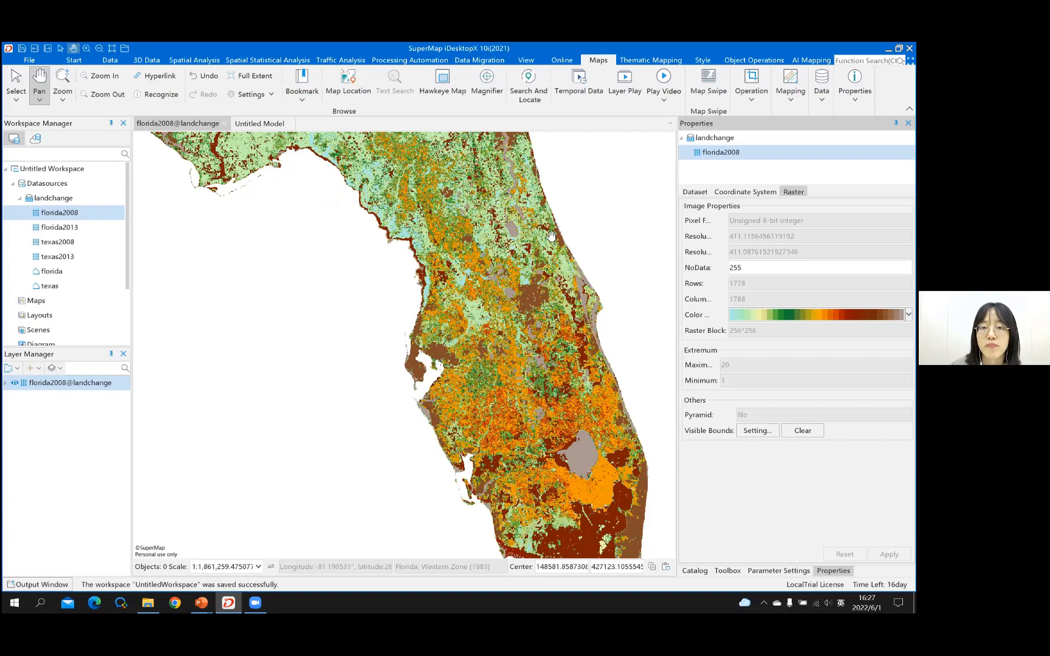
{"action": "scroll", "coordinate": [551, 235], "scroll_direction": "up", "scroll_amount": 3}
{"action": "scroll", "coordinate": [551, 235], "scroll_direction": "up", "scroll_amount": 12}
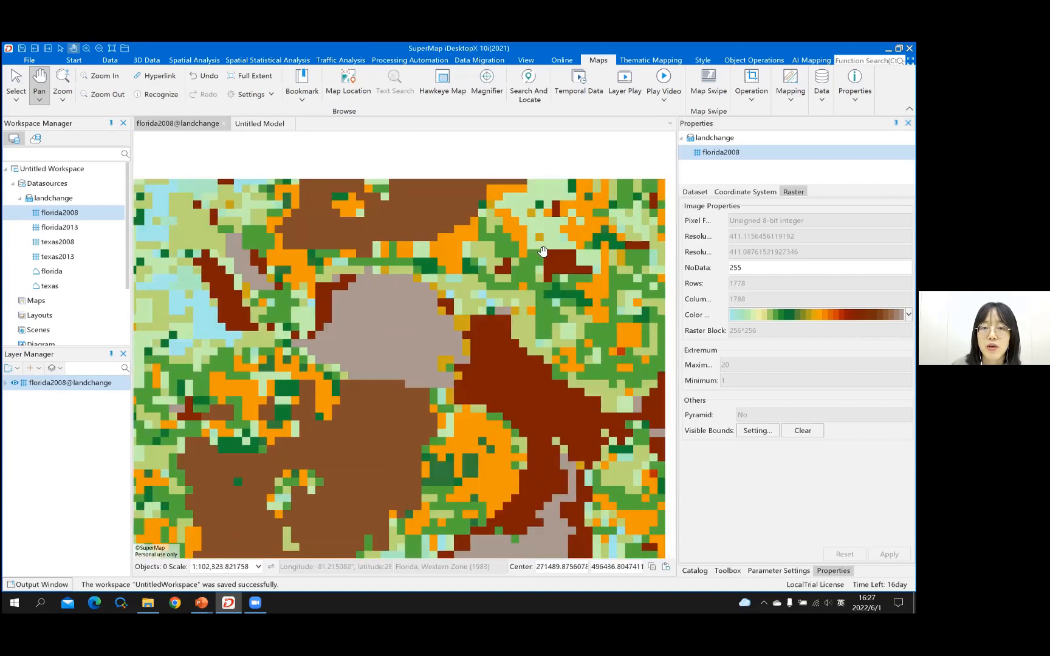
{"action": "scroll", "coordinate": [542, 249], "scroll_direction": "up", "scroll_amount": 8}
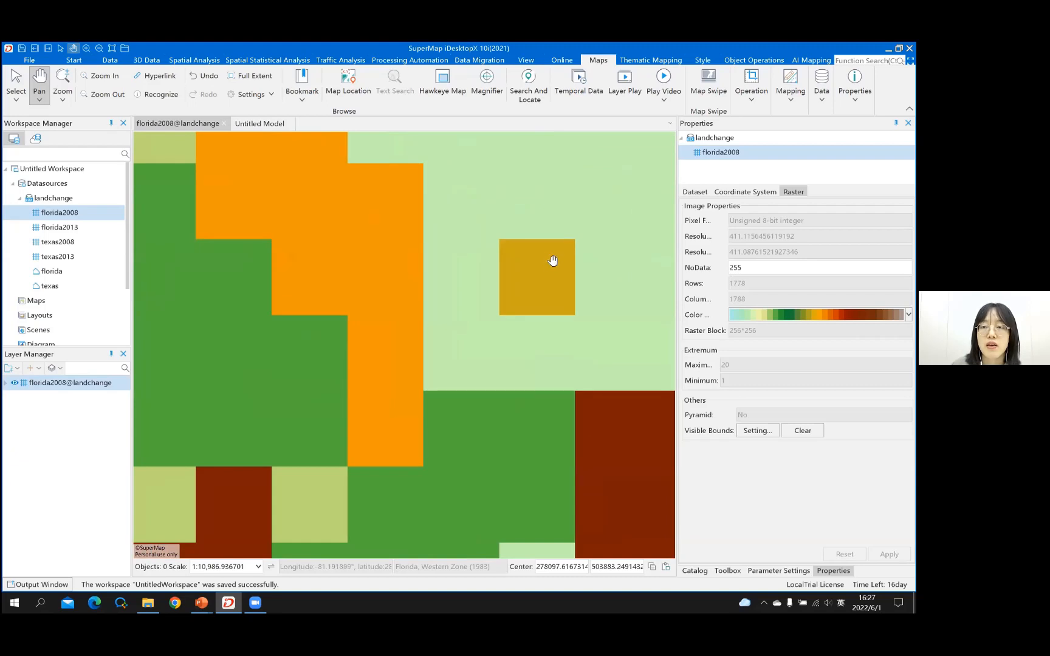
{"action": "left_click_drag", "start_coordinate": [548, 263], "coordinate": [537, 255]}
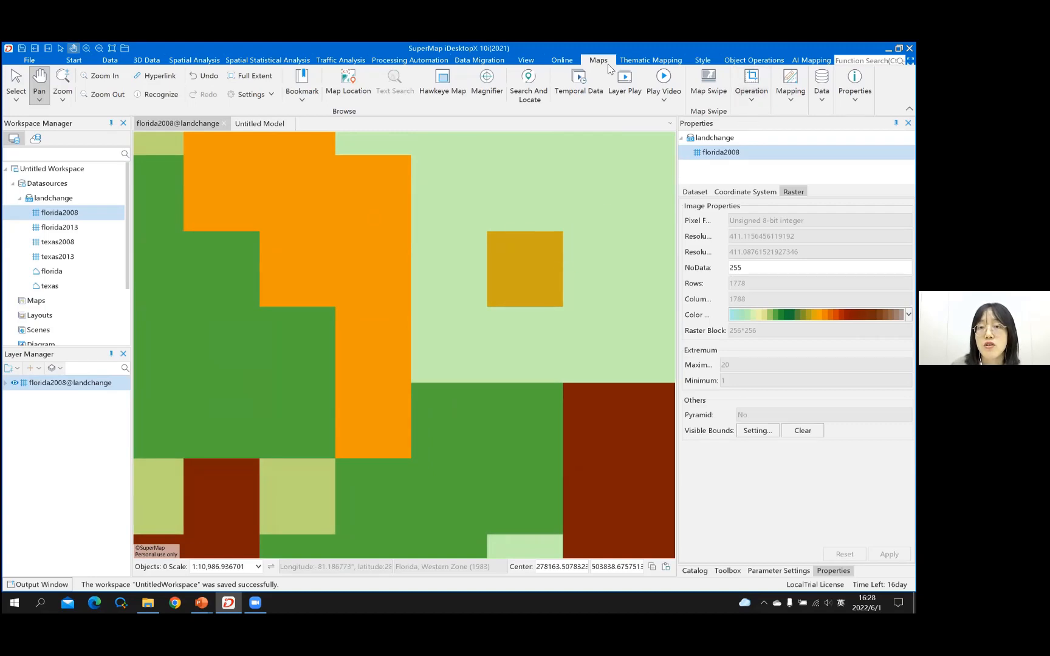
{"action": "left_click", "coordinate": [752, 102]}
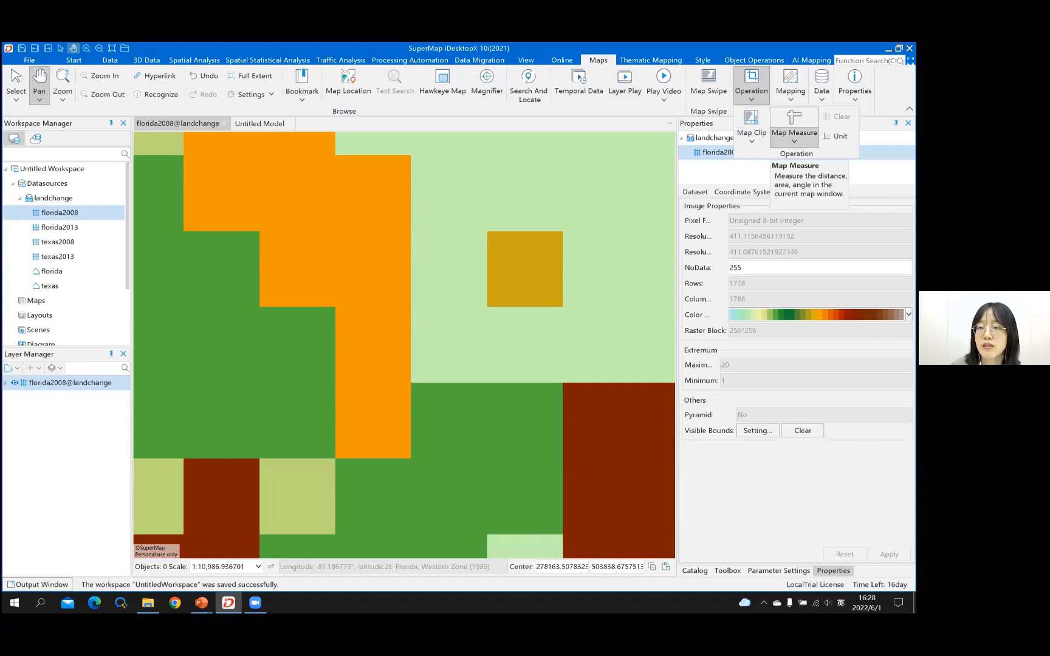
{"action": "left_click", "coordinate": [794, 136]}
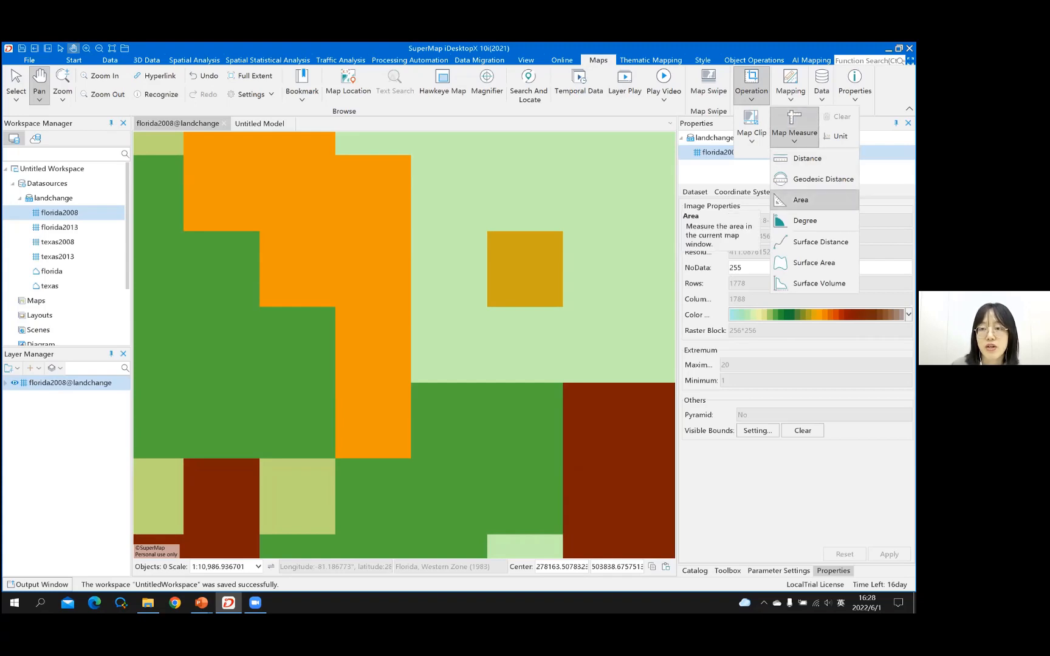
{"action": "left_click", "coordinate": [801, 199]}
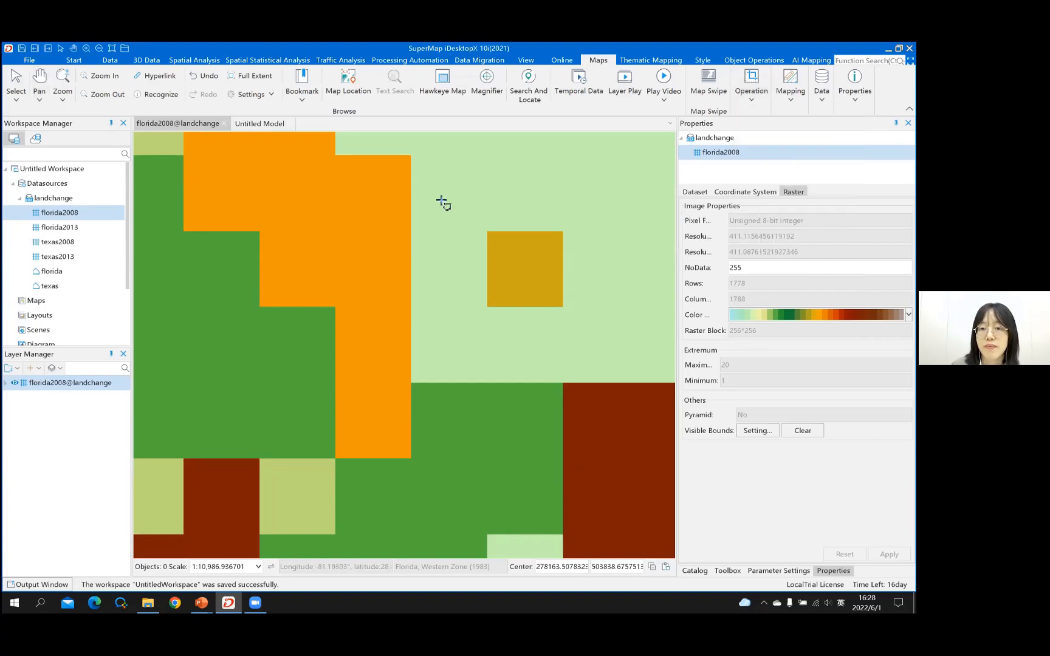
{"action": "left_click", "coordinate": [487, 231]}
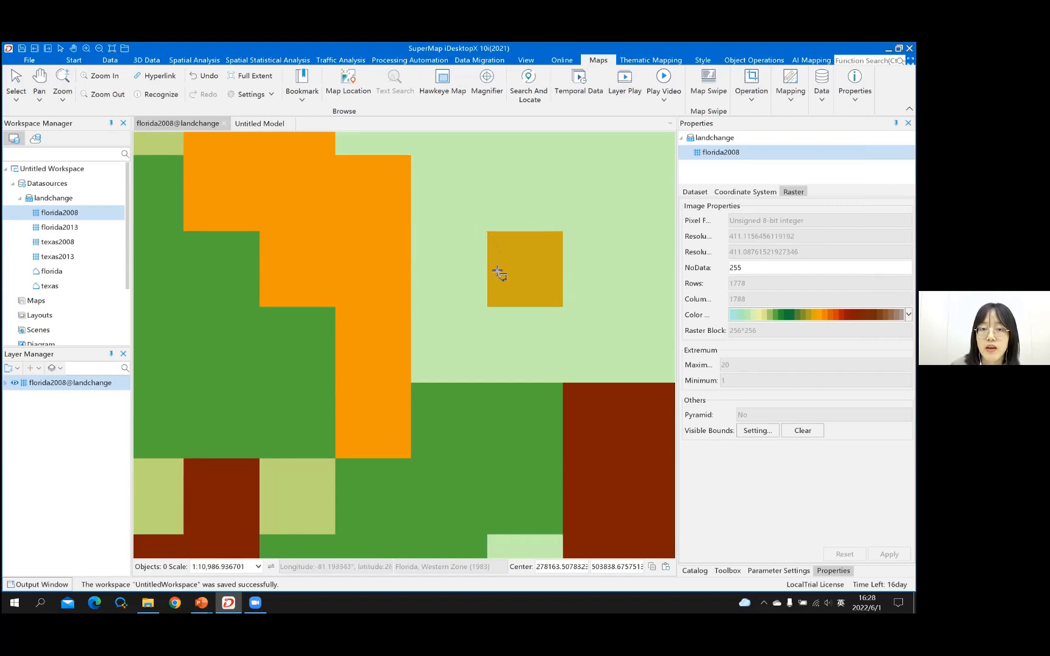
{"action": "left_click", "coordinate": [486, 307]}
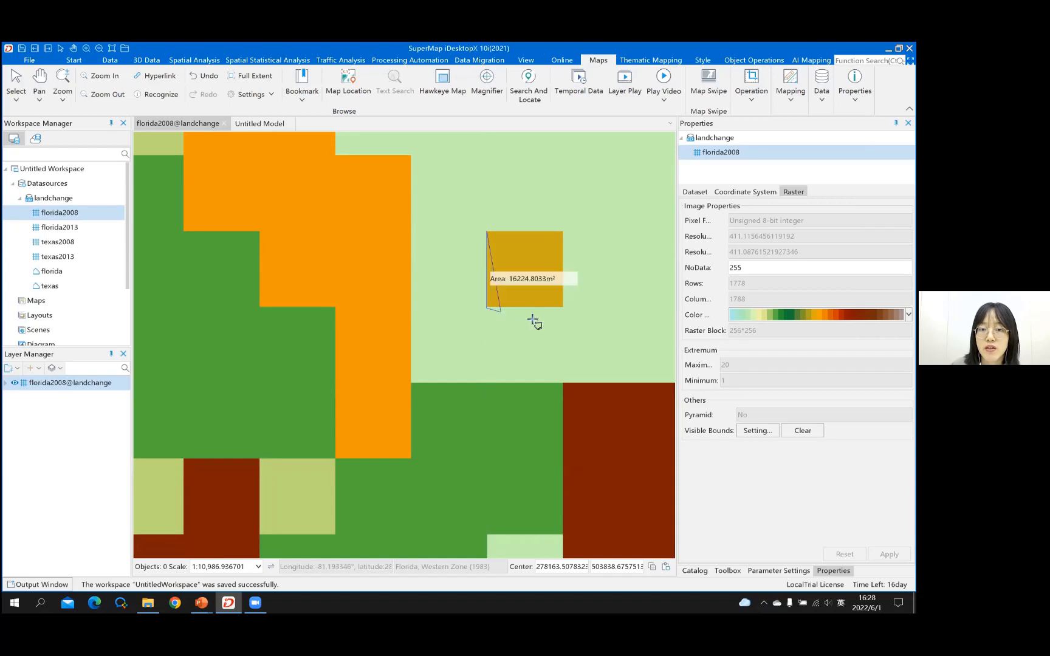
{"action": "left_click", "coordinate": [562, 307]}
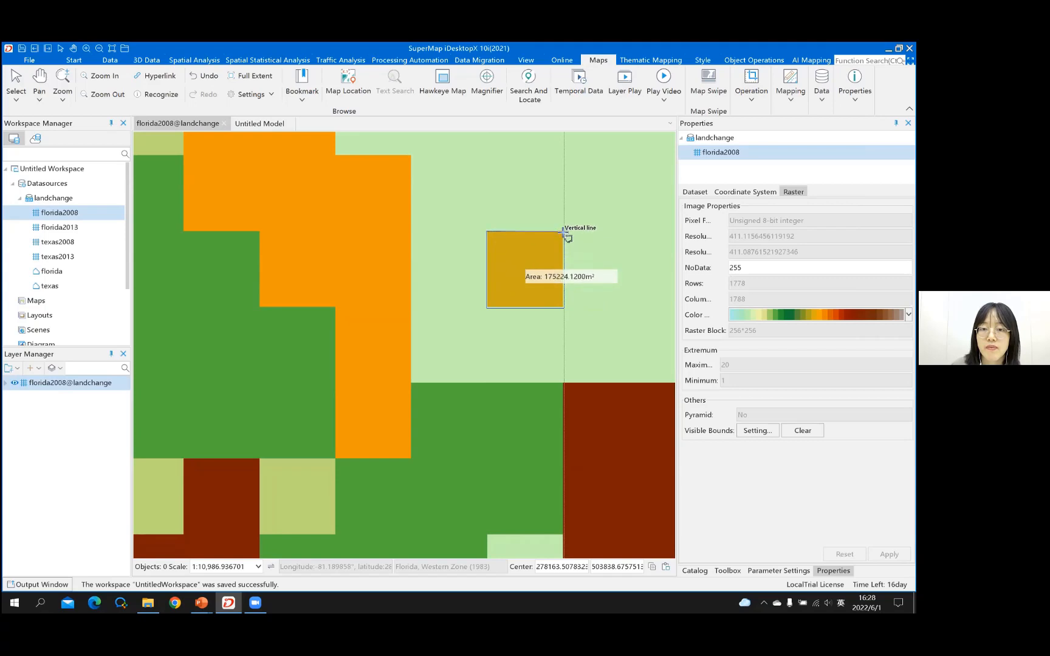
{"action": "left_click", "coordinate": [564, 232]}
{"action": "right_click", "coordinate": [563, 232]}
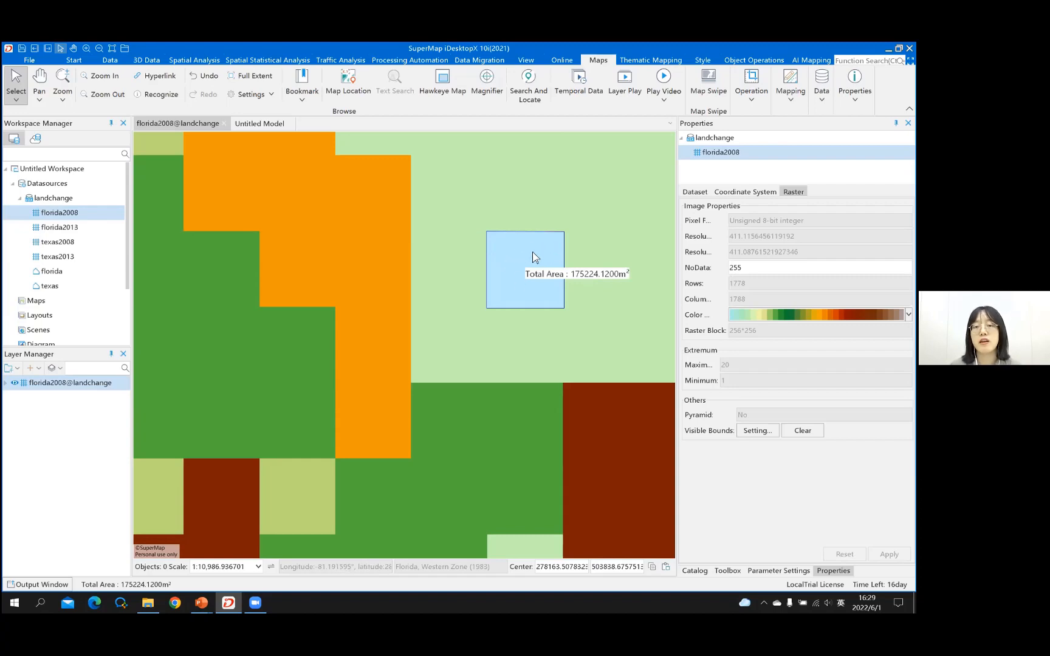
{"action": "right_click", "coordinate": [586, 243]}
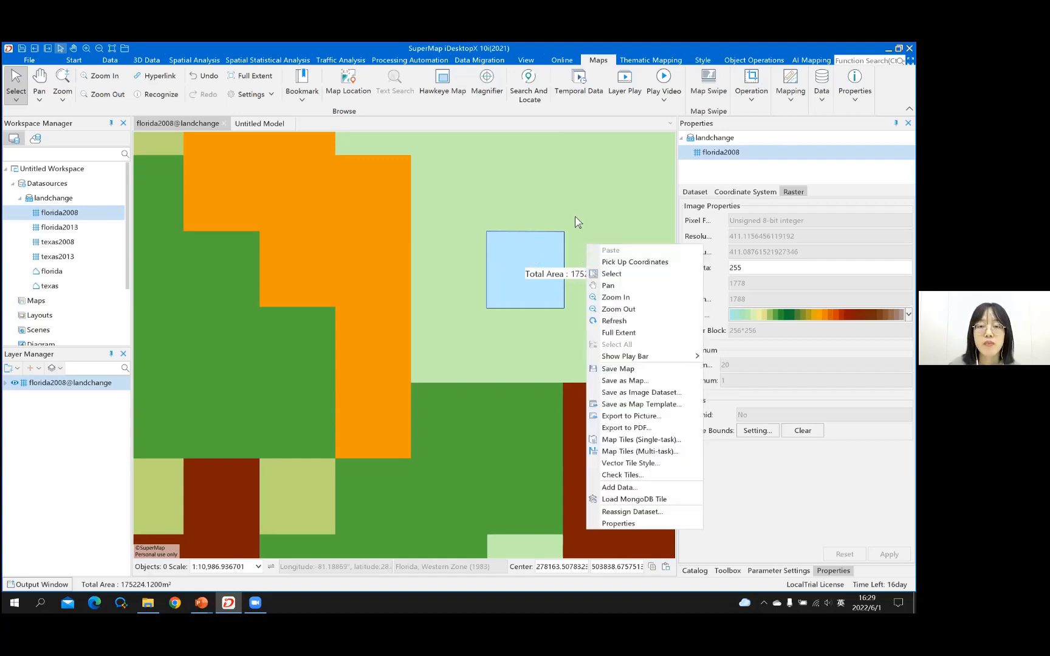
Step: Clear the area measurement from the florida2008 map and examine the raster from the single cell out to the whole state
{"action": "left_click", "coordinate": [576, 220]}
{"action": "key", "text": "Escape"}
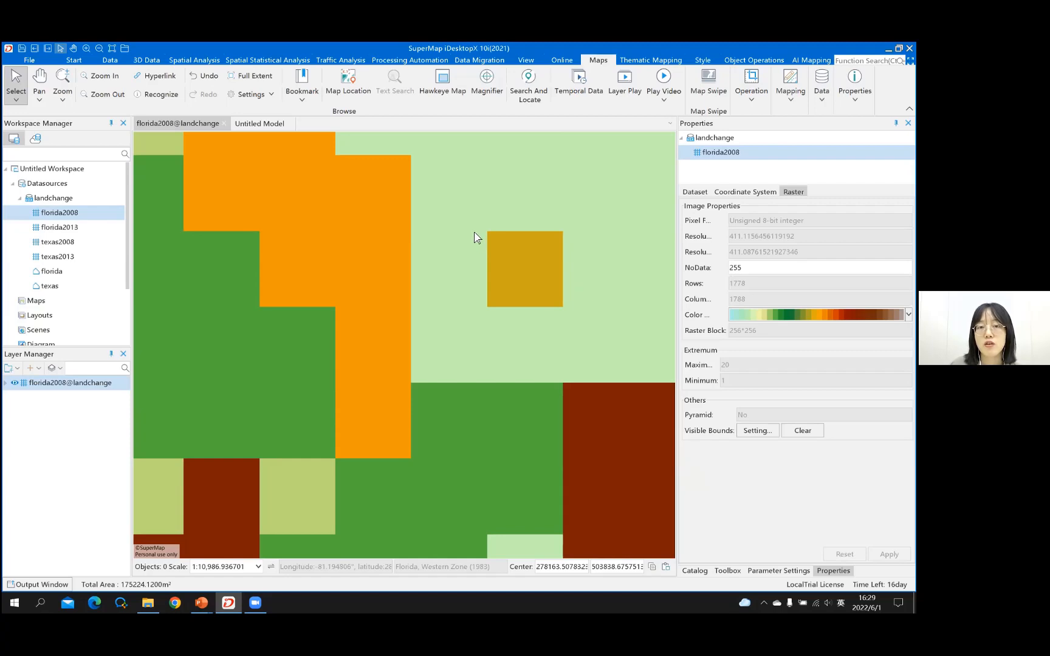
{"action": "scroll", "coordinate": [474, 232], "scroll_direction": "down", "scroll_amount": 2}
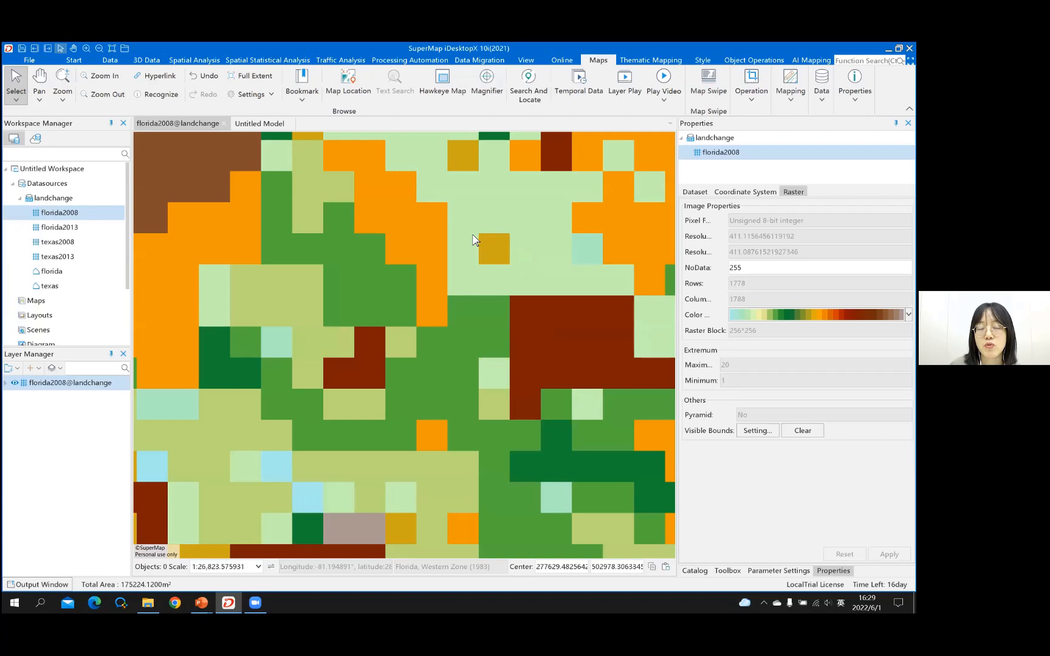
{"action": "scroll", "coordinate": [475, 240], "scroll_direction": "down", "scroll_amount": 2}
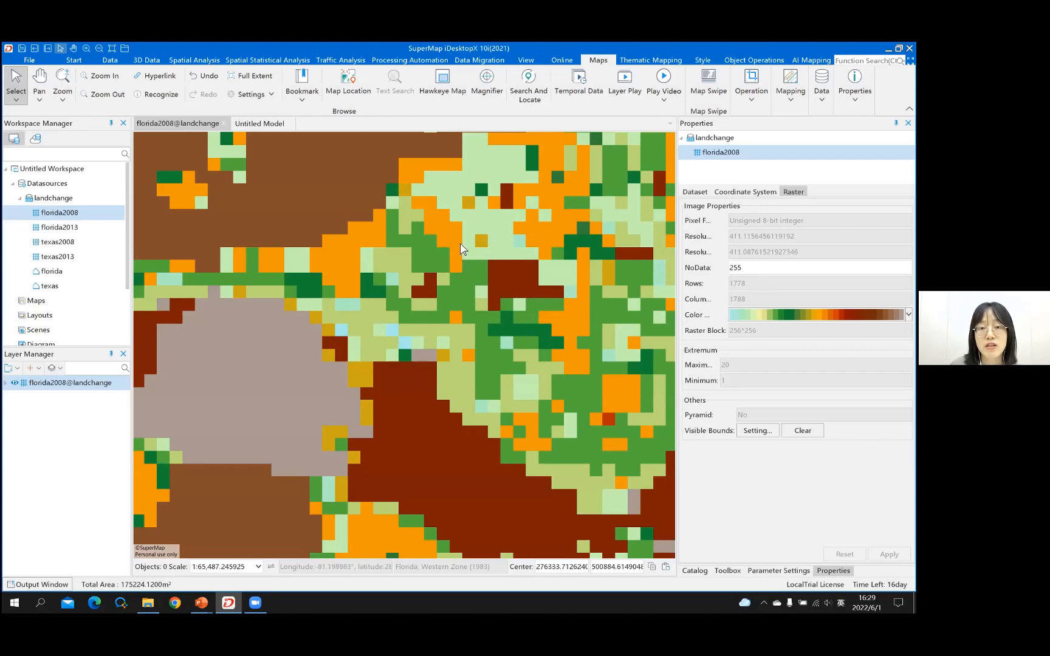
{"action": "scroll", "coordinate": [460, 243], "scroll_direction": "down", "scroll_amount": 2}
{"action": "scroll", "coordinate": [523, 250], "scroll_direction": "down", "scroll_amount": 1}
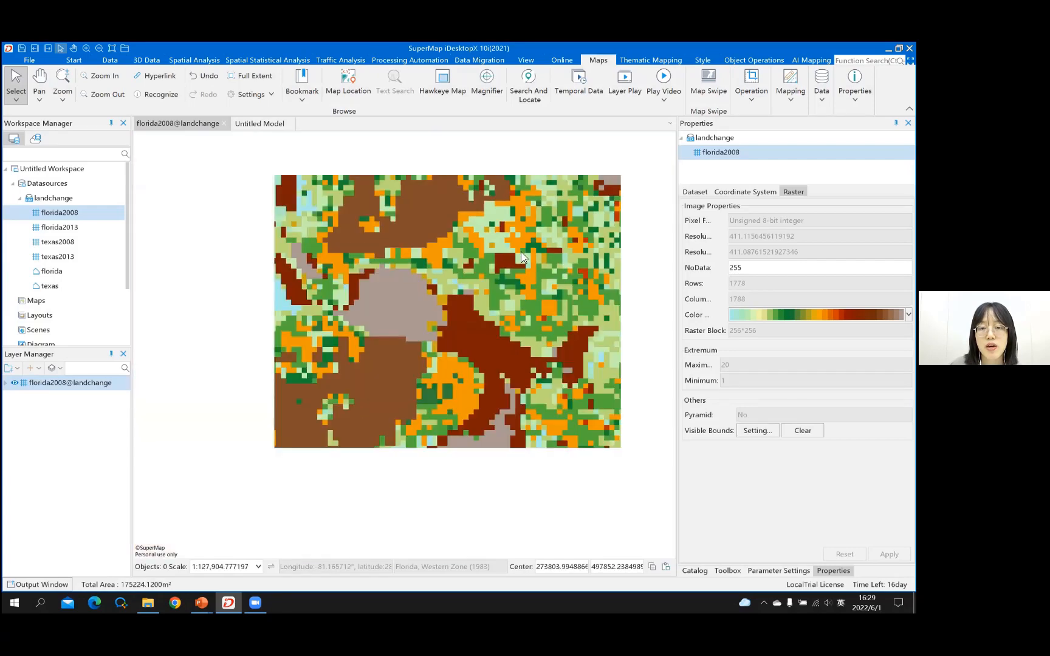
{"action": "scroll", "coordinate": [516, 256], "scroll_direction": "down", "scroll_amount": 3}
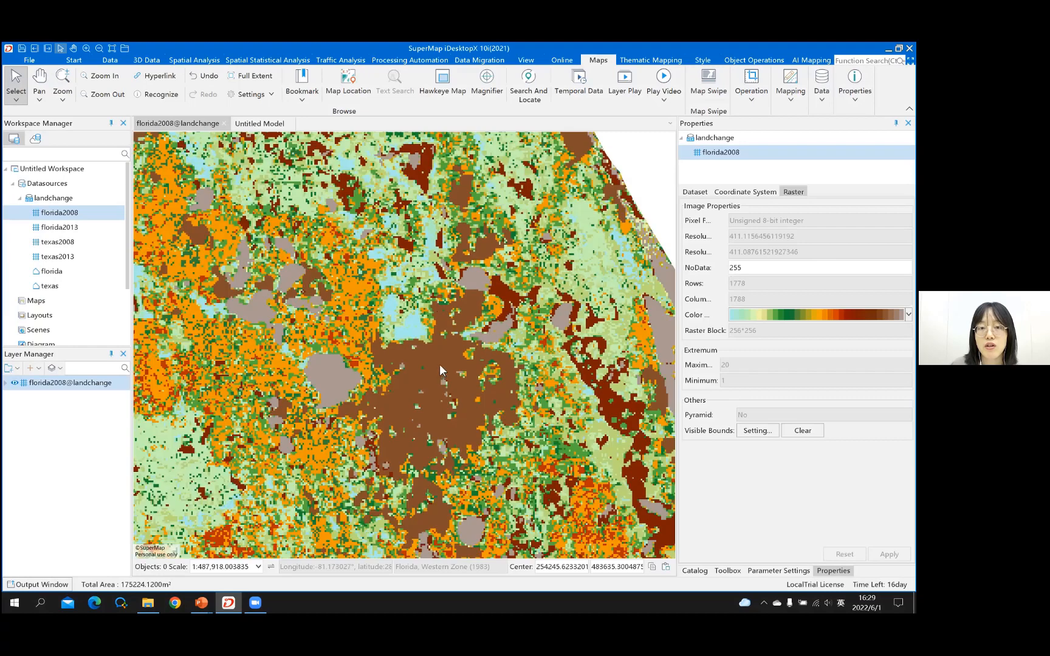
{"action": "scroll", "coordinate": [534, 273], "scroll_direction": "down", "scroll_amount": 1}
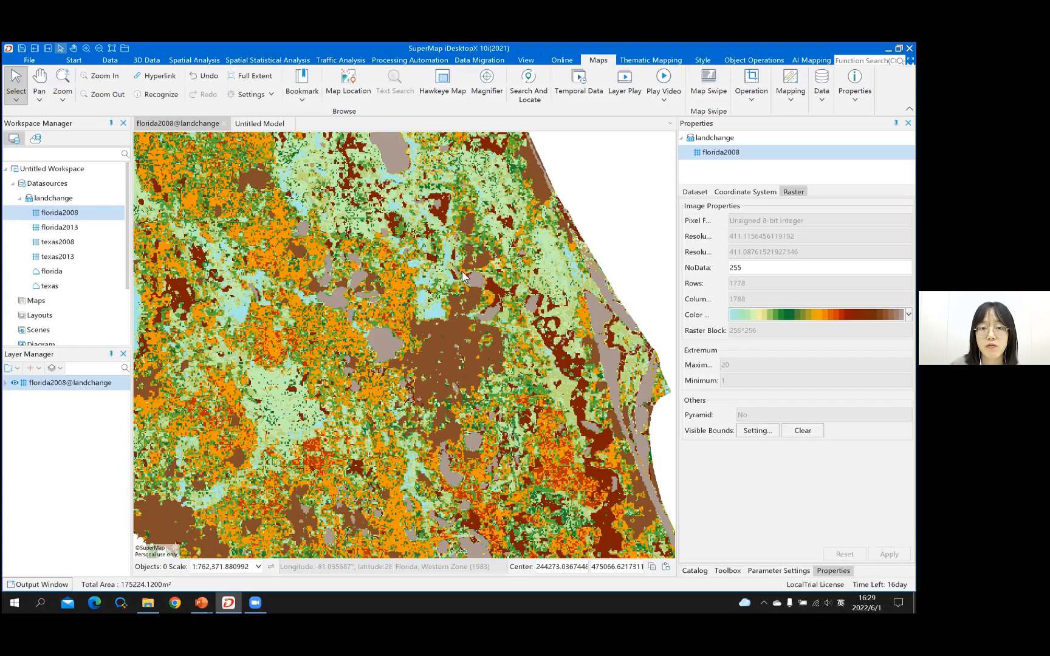
{"action": "scroll", "coordinate": [458, 333], "scroll_direction": "down", "scroll_amount": 2}
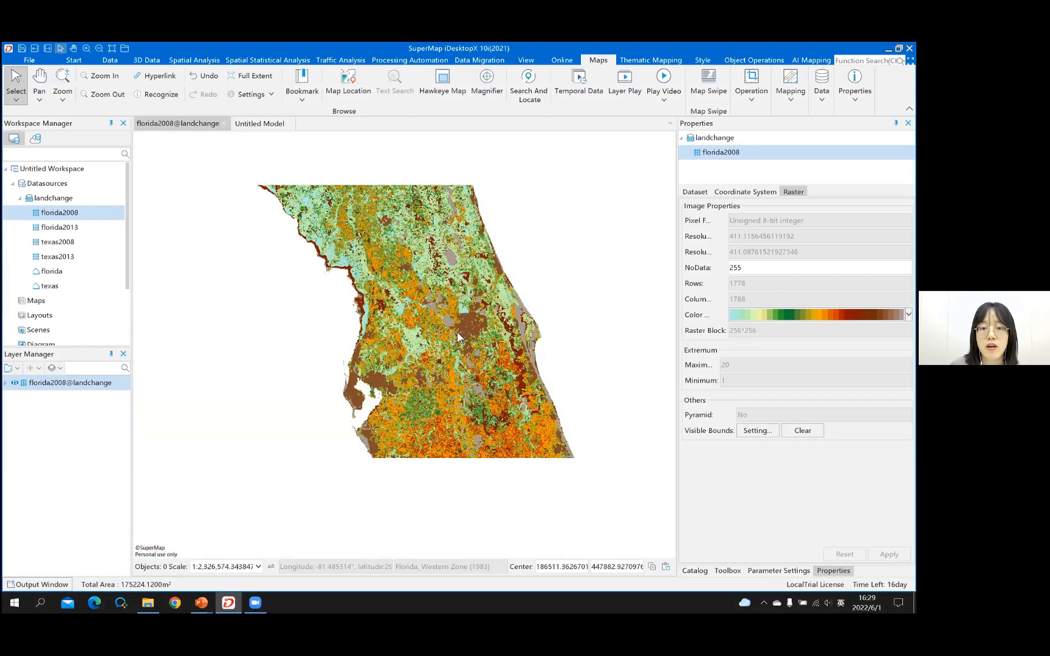
{"action": "scroll", "coordinate": [457, 328], "scroll_direction": "down", "scroll_amount": 2}
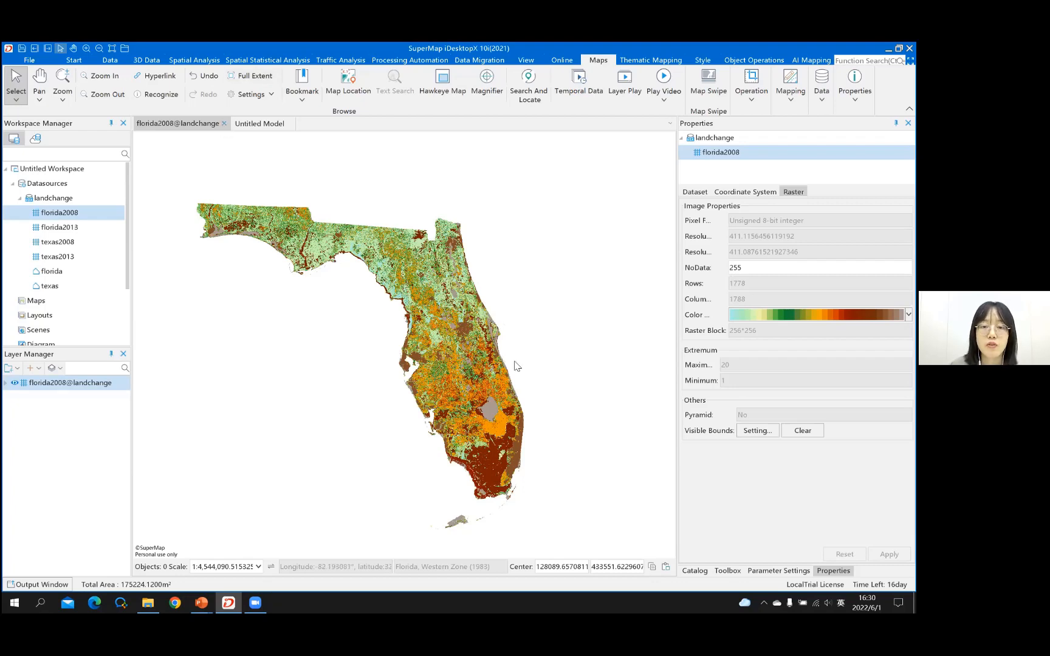
{"action": "left_click", "coordinate": [538, 372]}
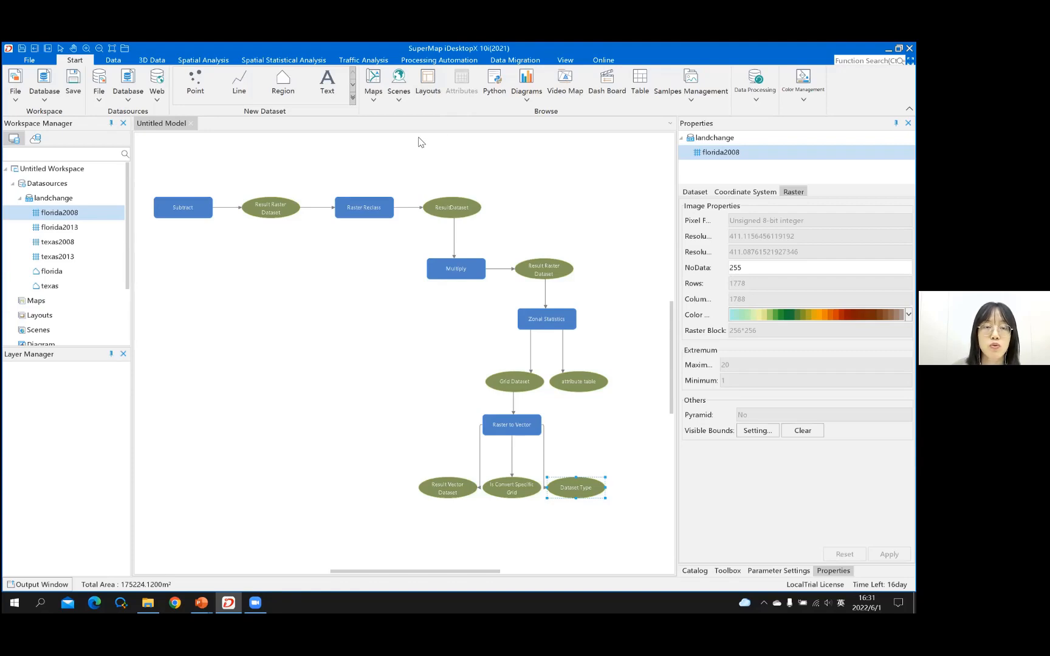
Step: Execute the land cover change model and list its run in the task history
{"action": "left_click", "coordinate": [408, 63]}
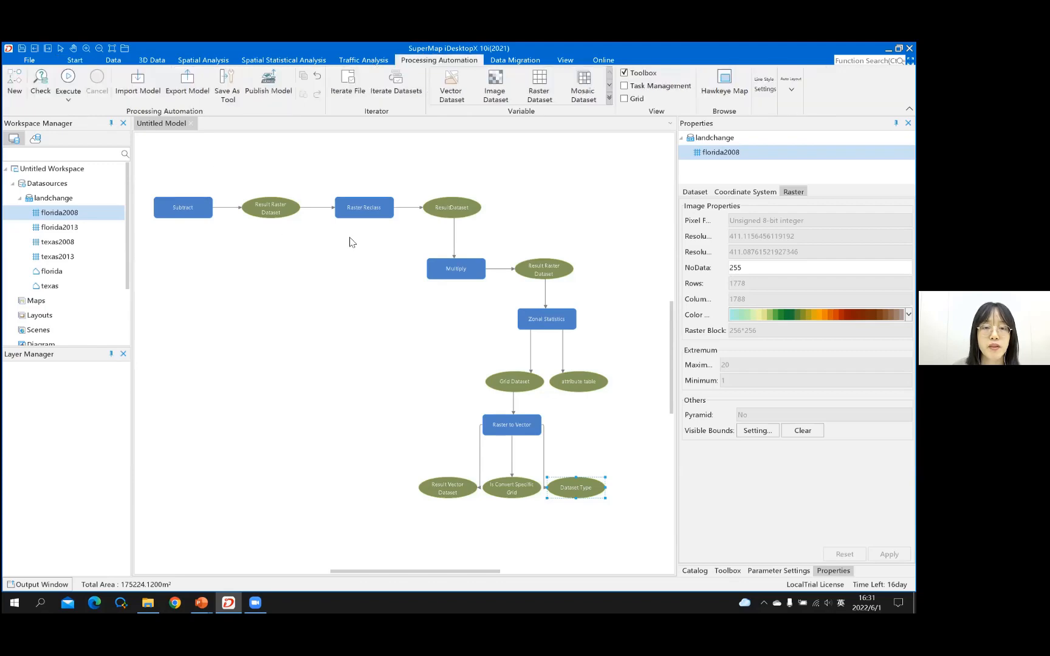
{"action": "left_click", "coordinate": [69, 79]}
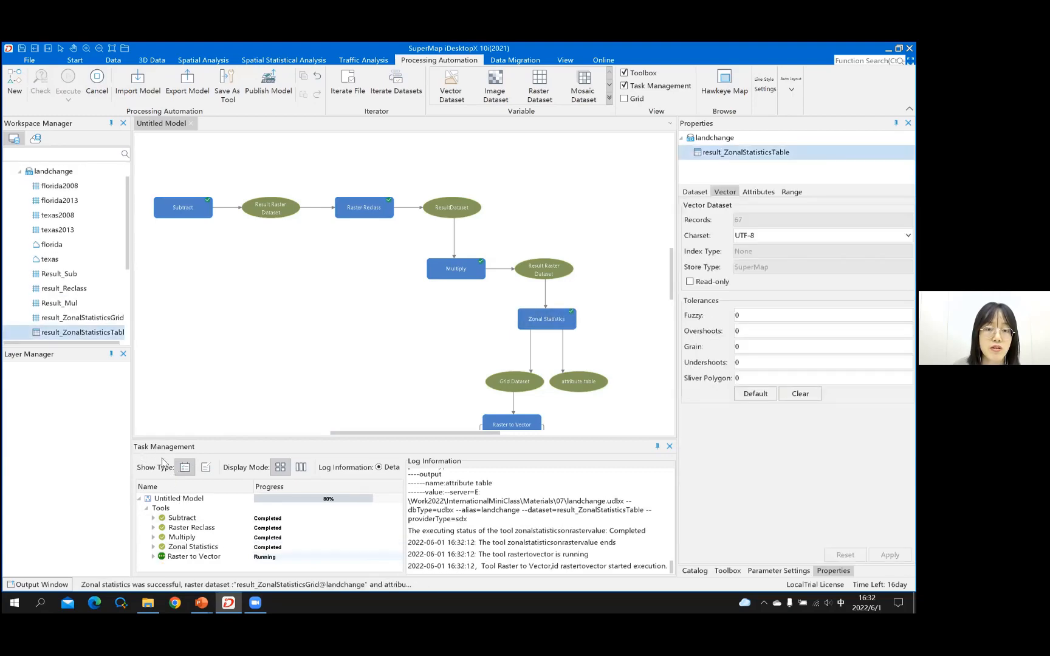
{"action": "left_click", "coordinate": [206, 467]}
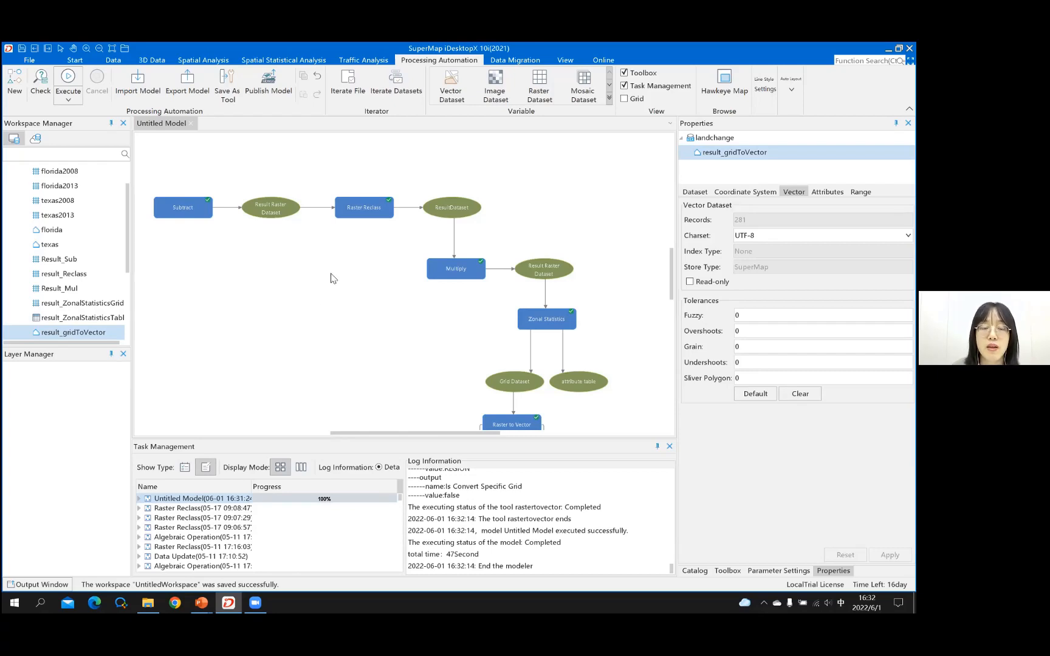
Step: Review the executed model and its result datasets, and display the result_gridToVector dataset in a new map
{"action": "left_click_drag", "start_coordinate": [673, 274], "coordinate": [671, 288]}
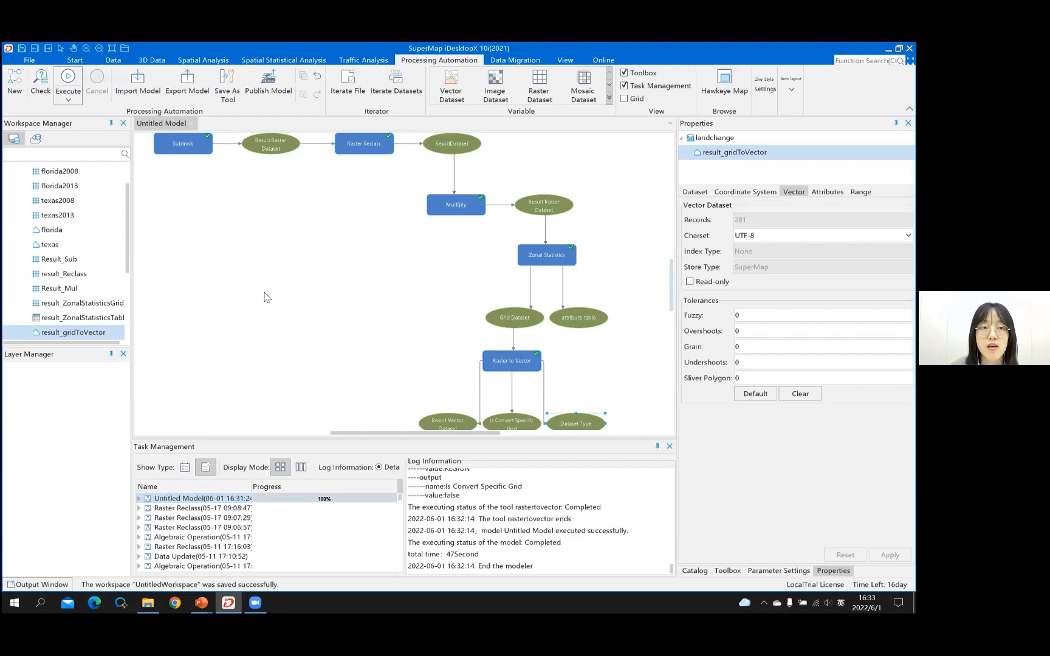
{"action": "scroll", "coordinate": [428, 251], "scroll_direction": "up", "scroll_amount": 1}
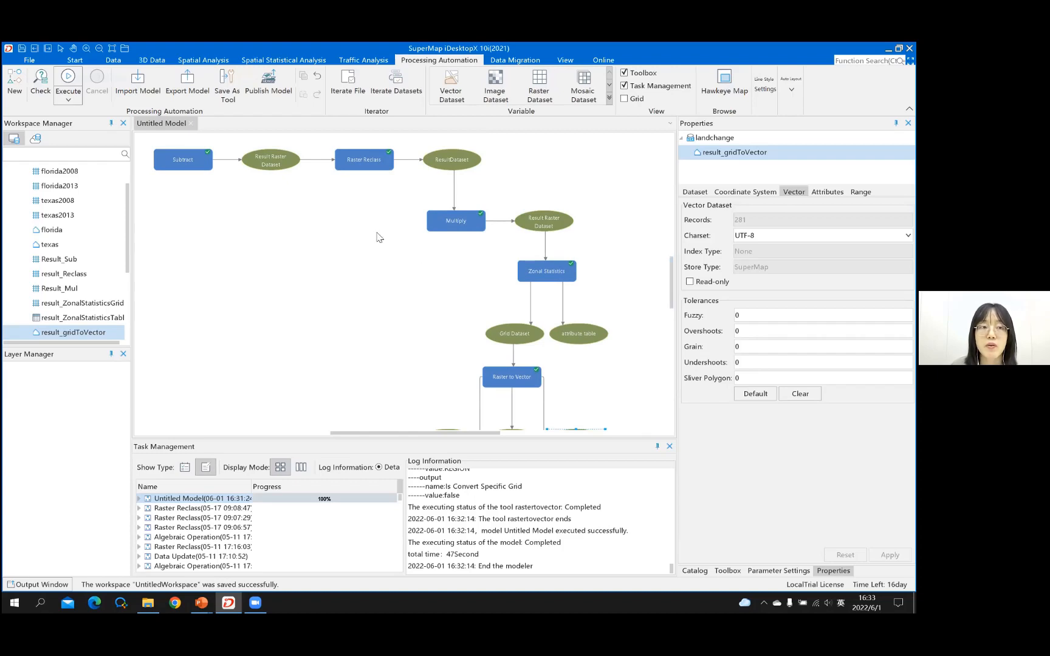
{"action": "scroll", "coordinate": [90, 254], "scroll_direction": "up", "scroll_amount": 2}
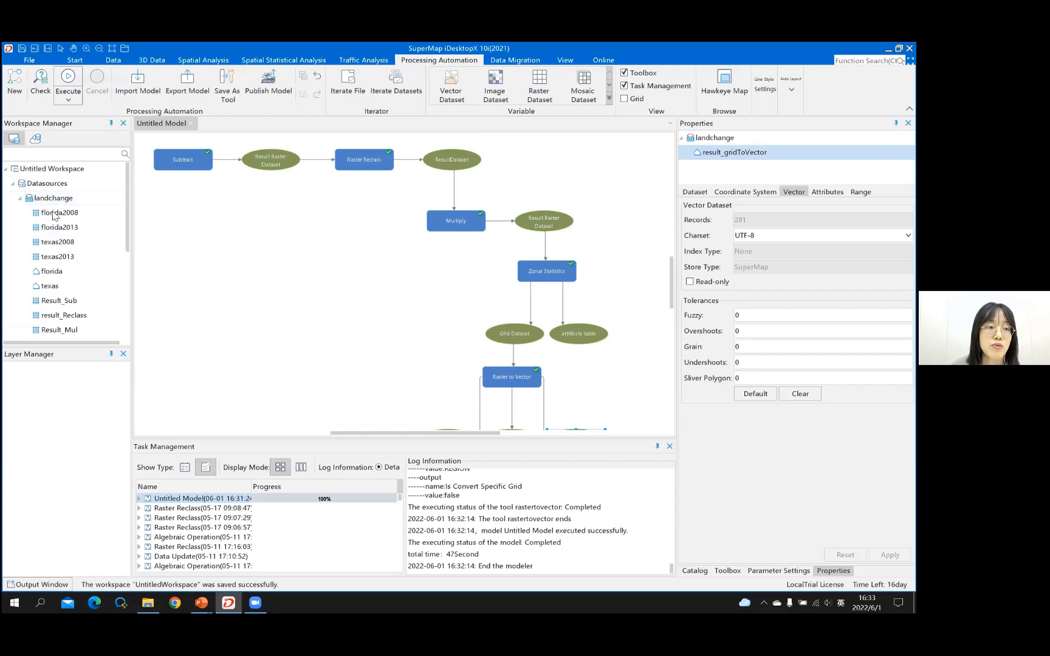
{"action": "scroll", "coordinate": [51, 220], "scroll_direction": "down", "scroll_amount": 1}
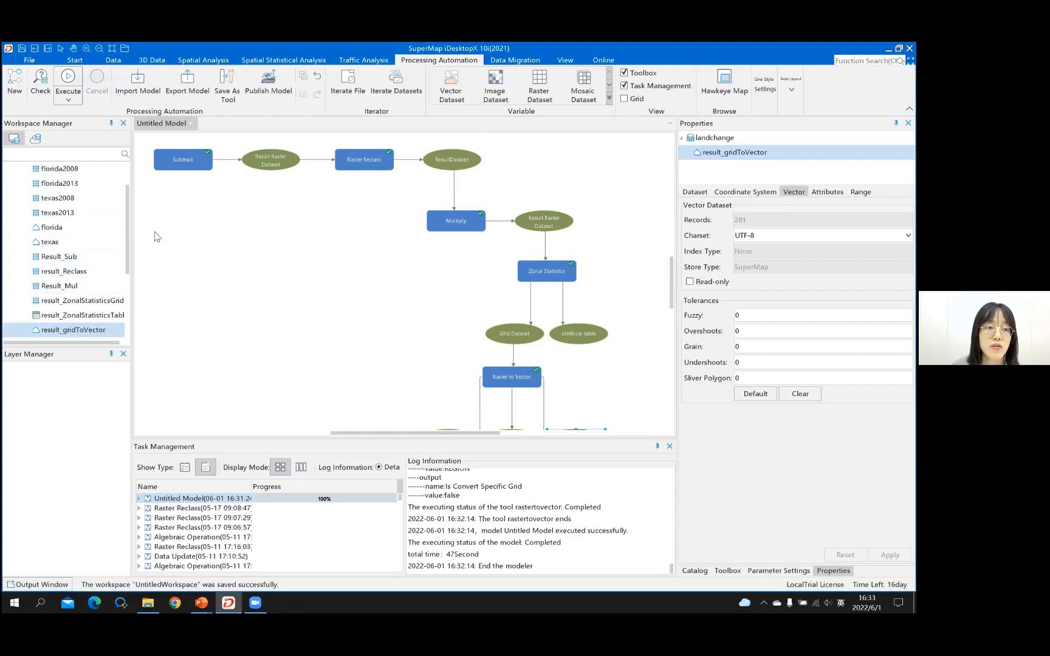
{"action": "scroll", "coordinate": [64, 297], "scroll_direction": "down", "scroll_amount": 1}
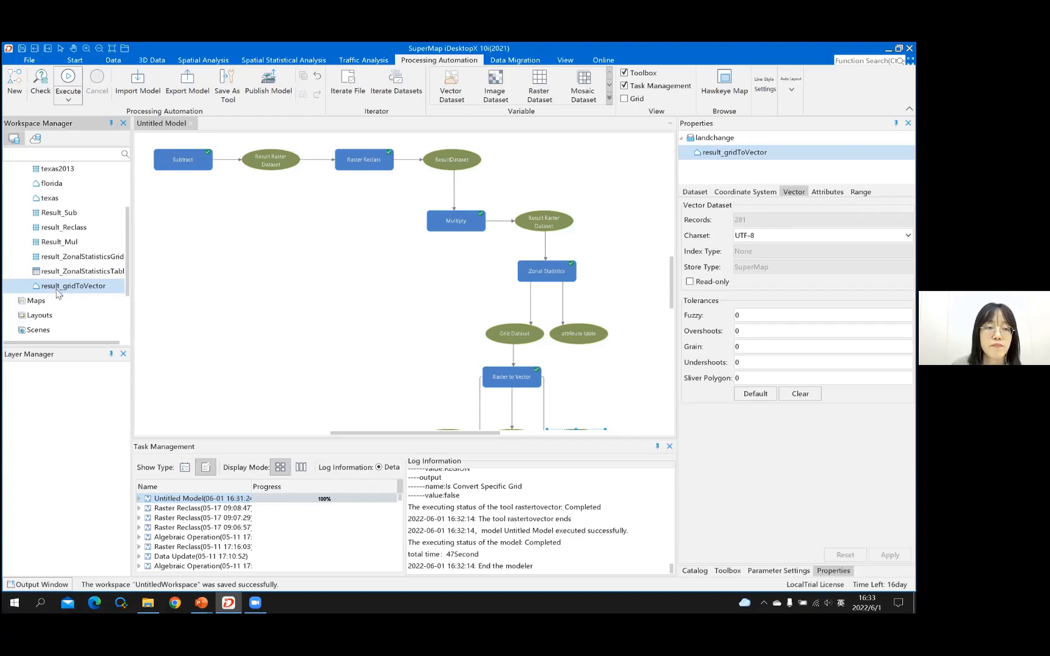
{"action": "double_click", "coordinate": [56, 290]}
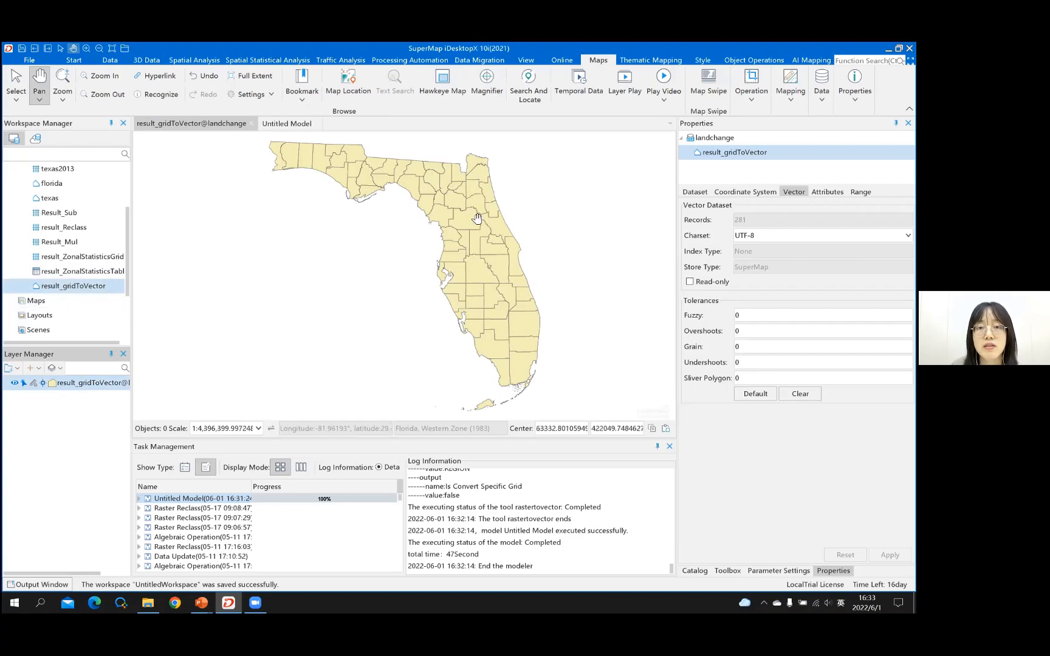
{"action": "scroll", "coordinate": [477, 215], "scroll_direction": "up", "scroll_amount": 1}
{"action": "scroll", "coordinate": [472, 213], "scroll_direction": "down", "scroll_amount": 1}
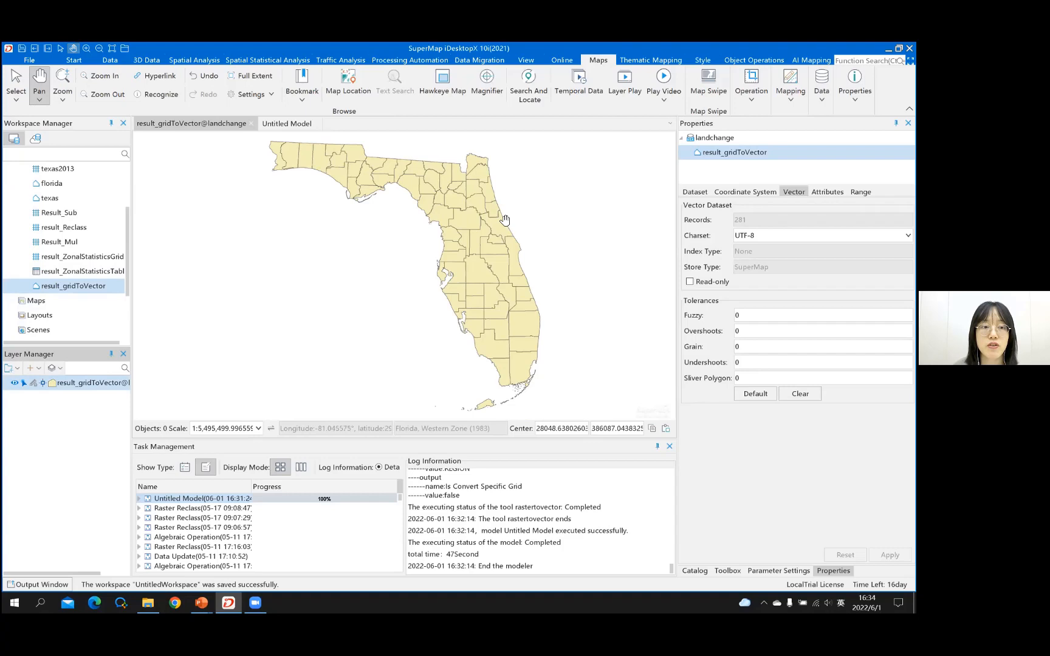
Step: Create a default ranges thematic map from the result_gridToVector layer, using value as the ranges expression
{"action": "right_click", "coordinate": [100, 387]}
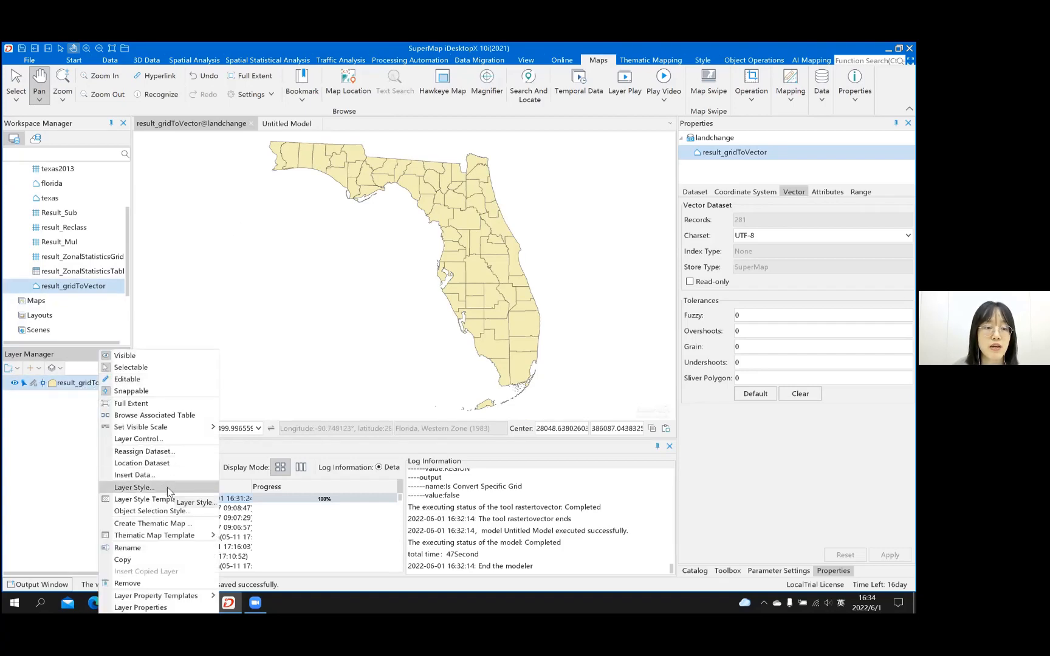
{"action": "left_click", "coordinate": [152, 523]}
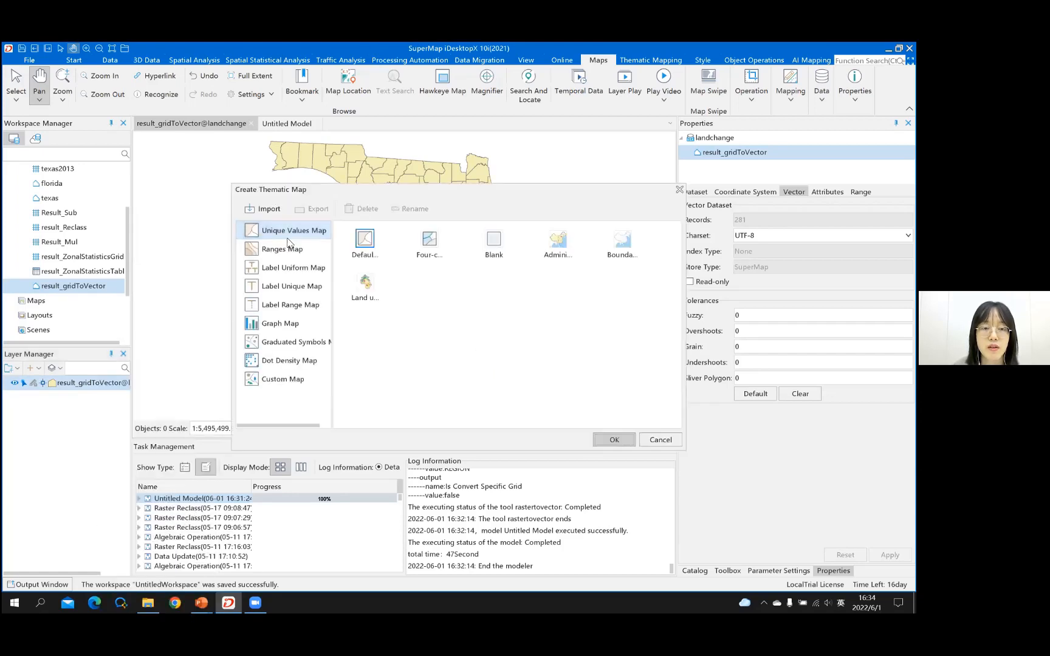
{"action": "left_click", "coordinate": [293, 249]}
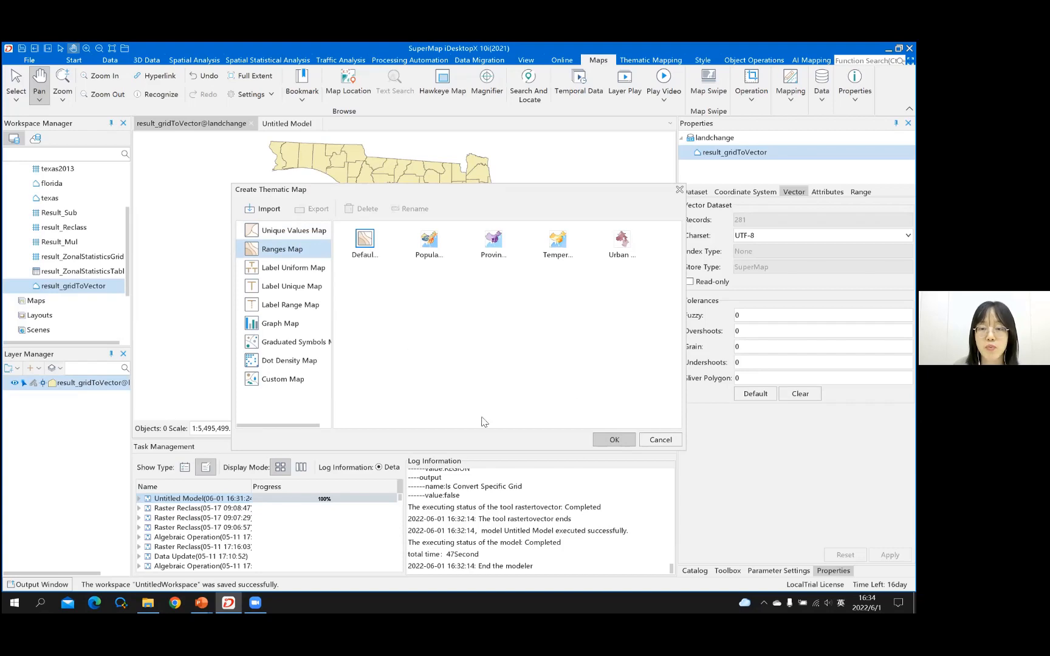
{"action": "left_click", "coordinate": [613, 440]}
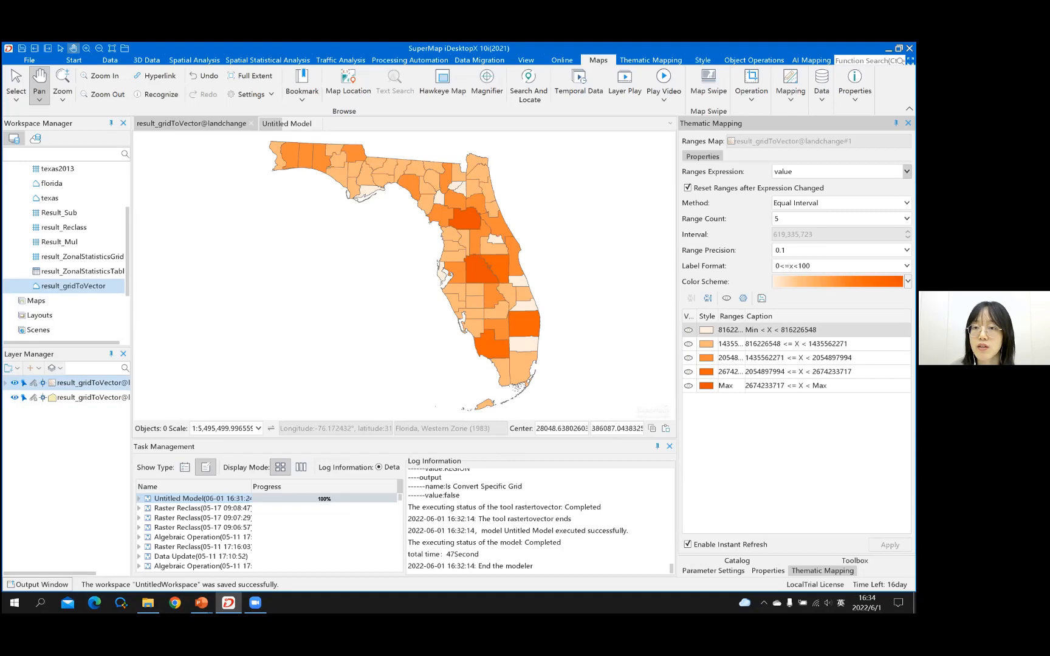
{"action": "left_click", "coordinate": [906, 171]}
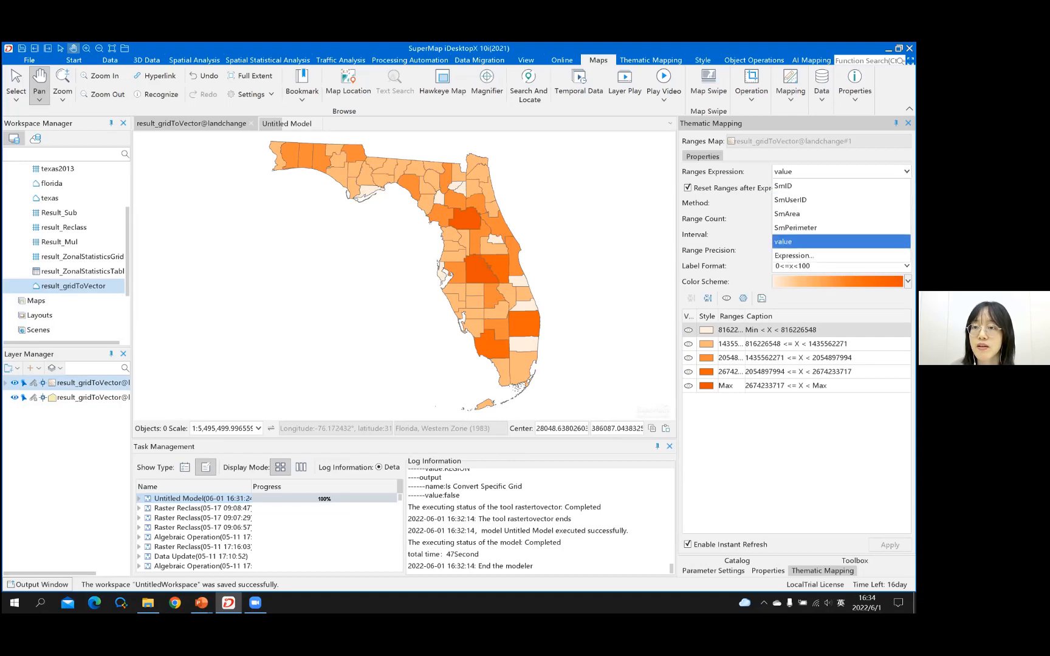
{"action": "left_click", "coordinate": [808, 242]}
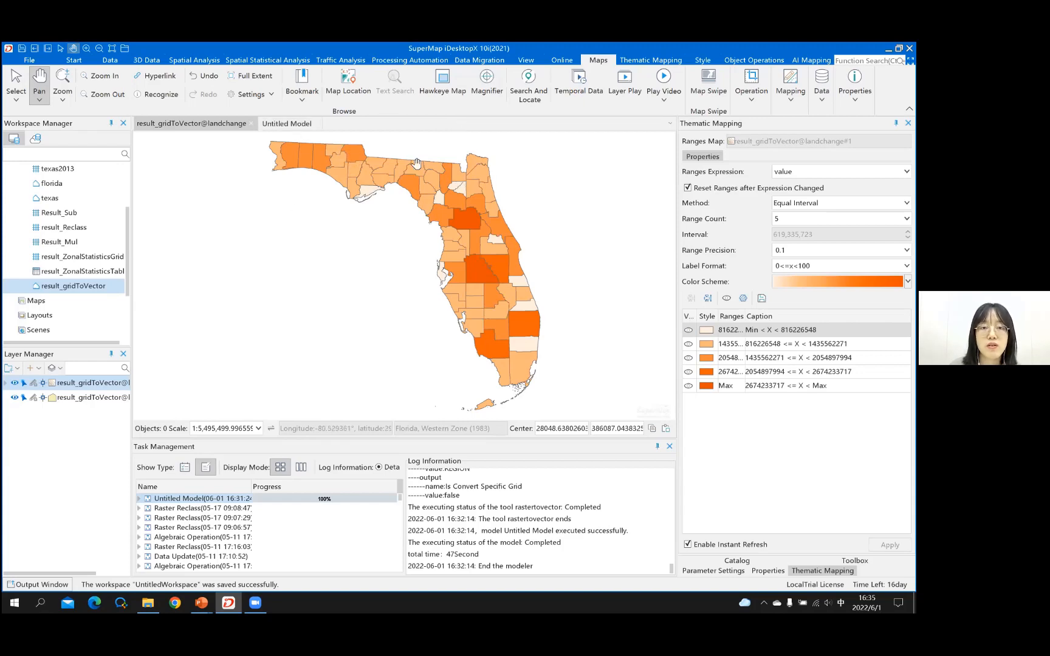
Step: Return to the model, switch to the PowerPoint slide show and review the slides from the land cover change workflow through model execution
{"action": "left_click", "coordinate": [288, 124]}
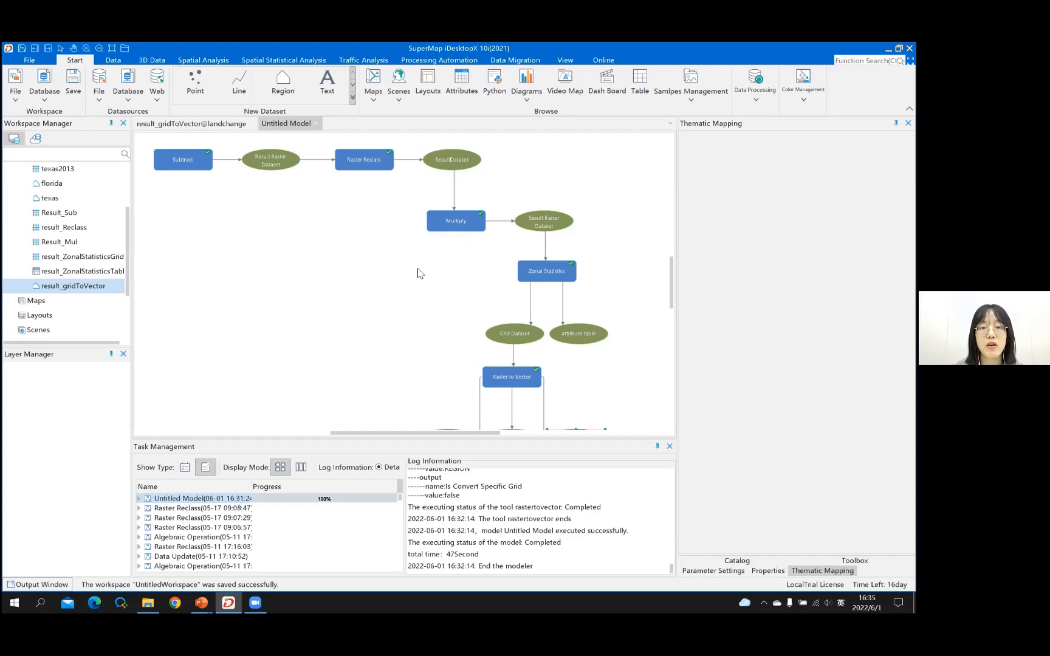
{"action": "key", "text": "alt+Tab"}
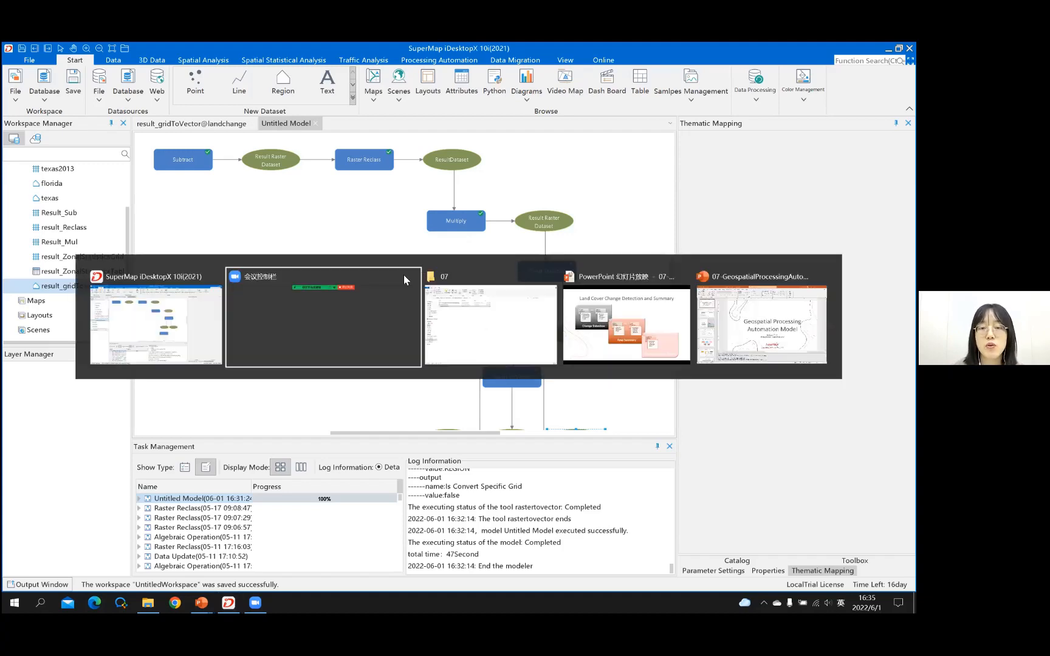
{"action": "left_click", "coordinate": [626, 324]}
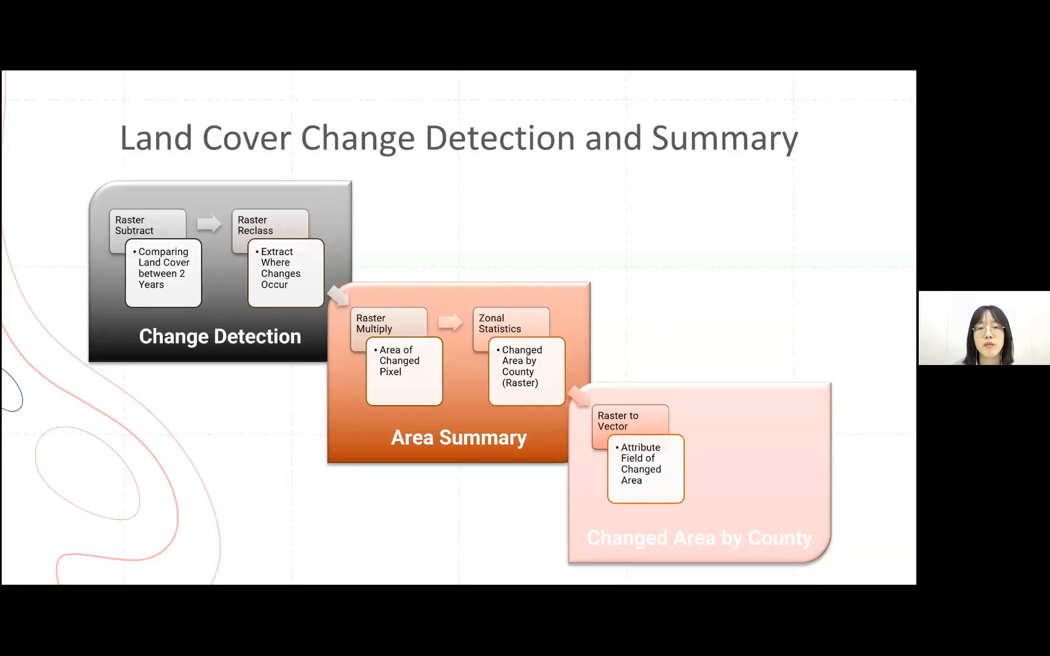
{"action": "key", "text": "Right"}
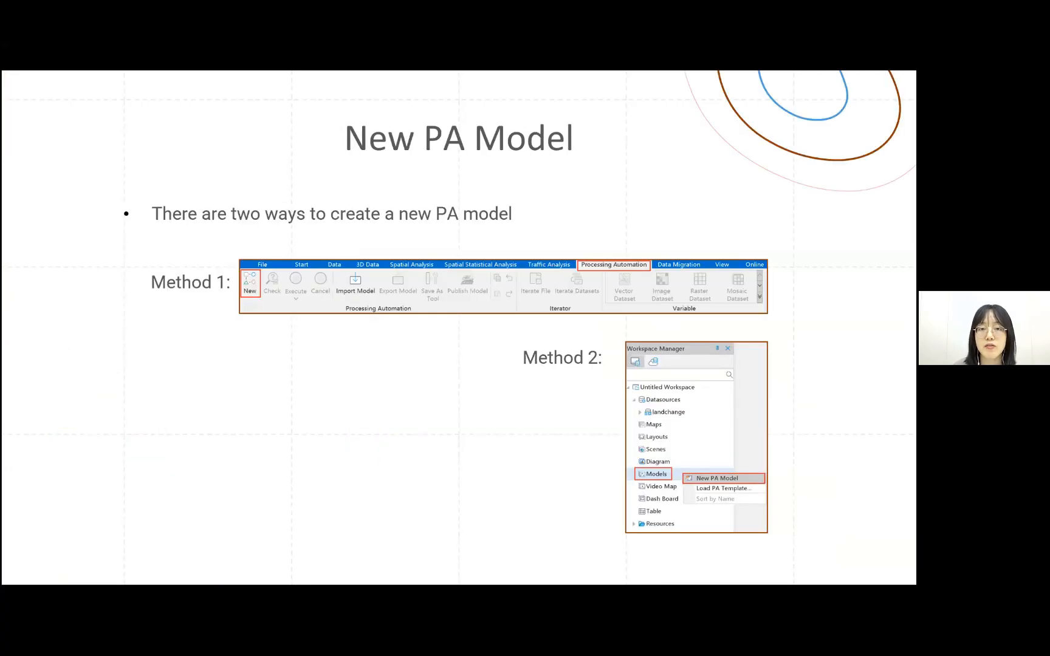
{"action": "key", "text": "Right"}
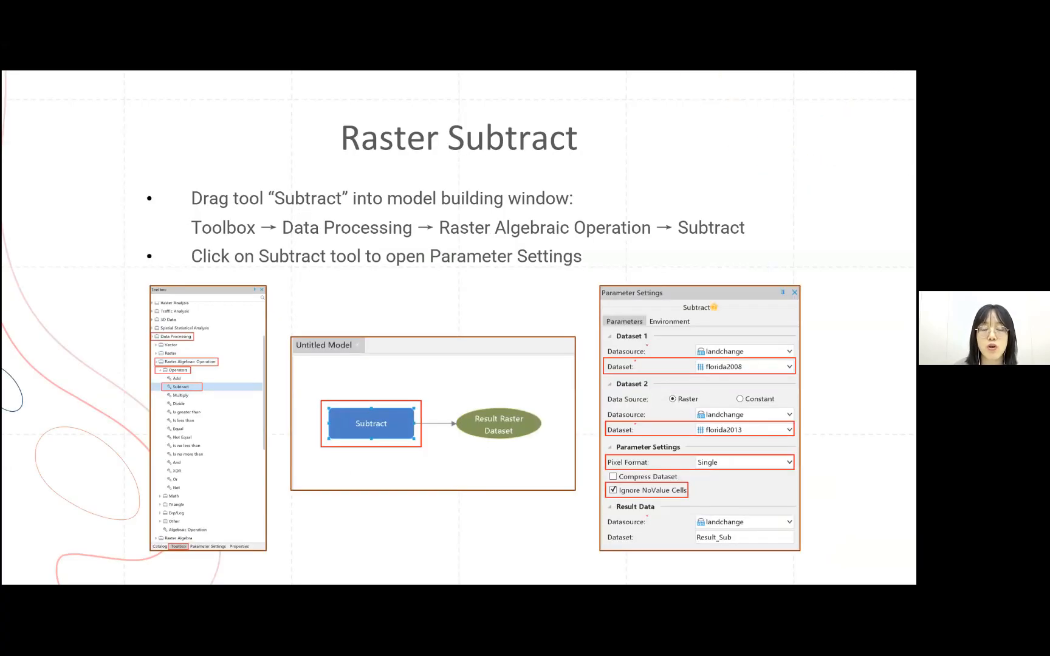
{"action": "left_click", "coordinate": [583, 249]}
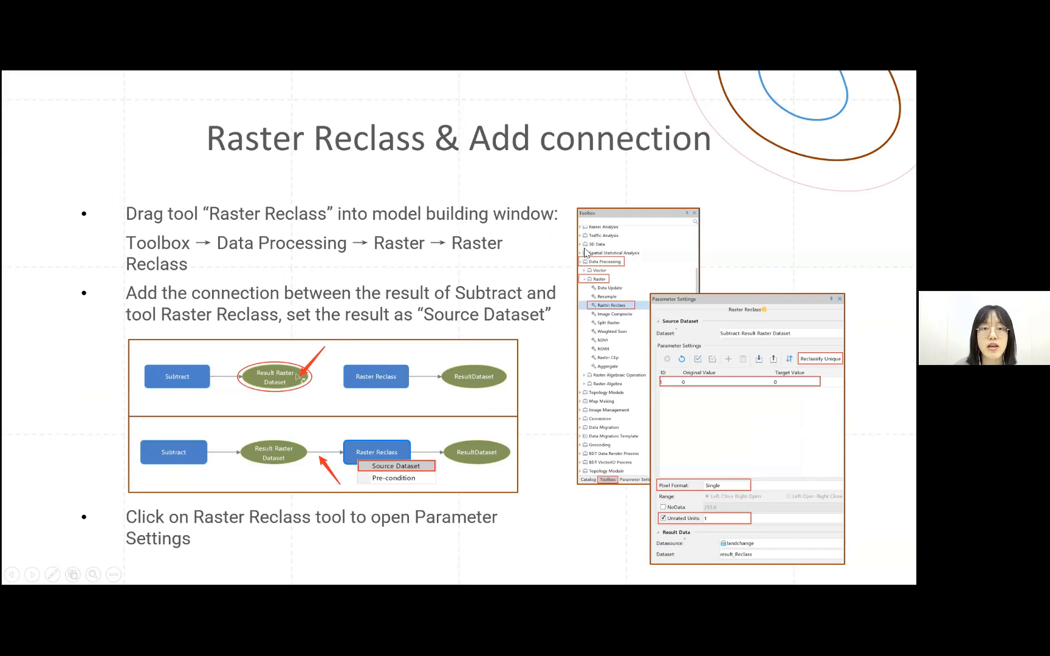
{"action": "left_click", "coordinate": [583, 253]}
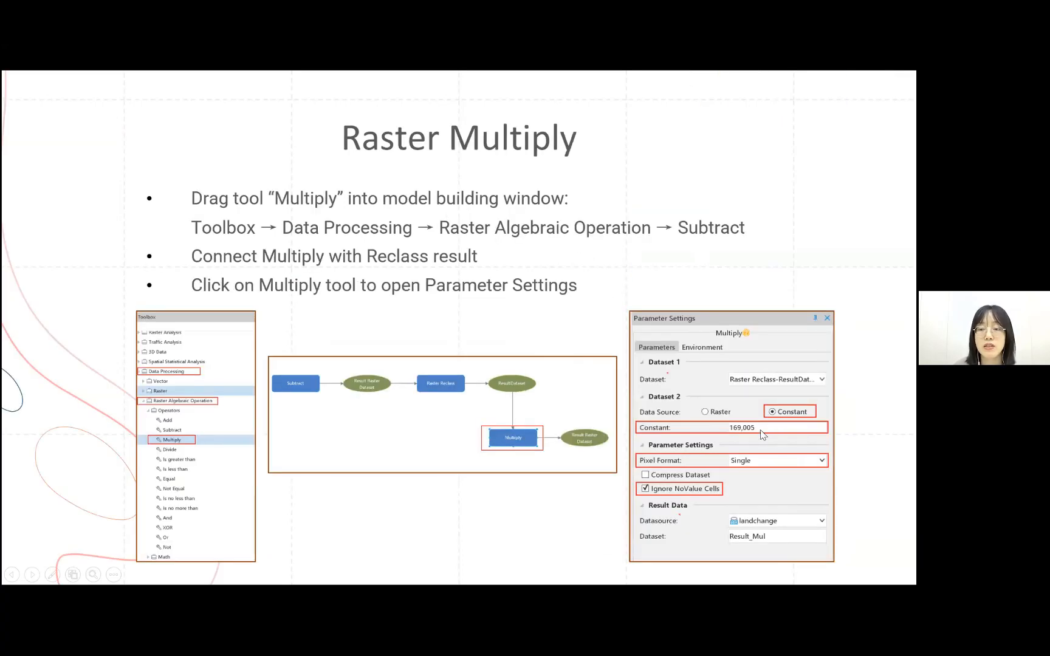
{"action": "key", "text": "Right"}
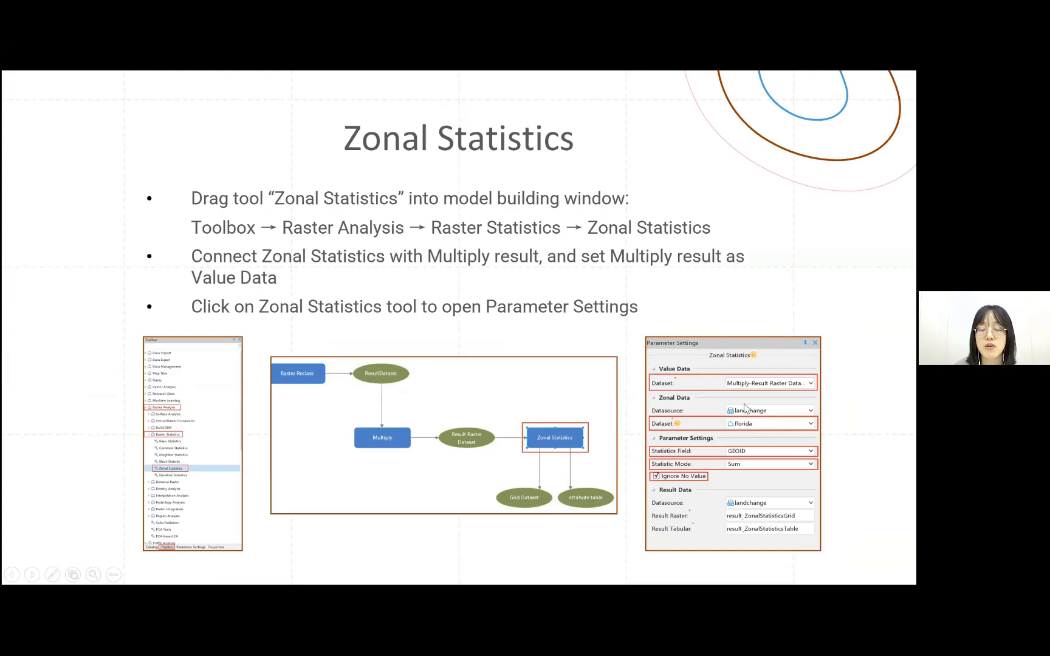
{"action": "key", "text": "Right"}
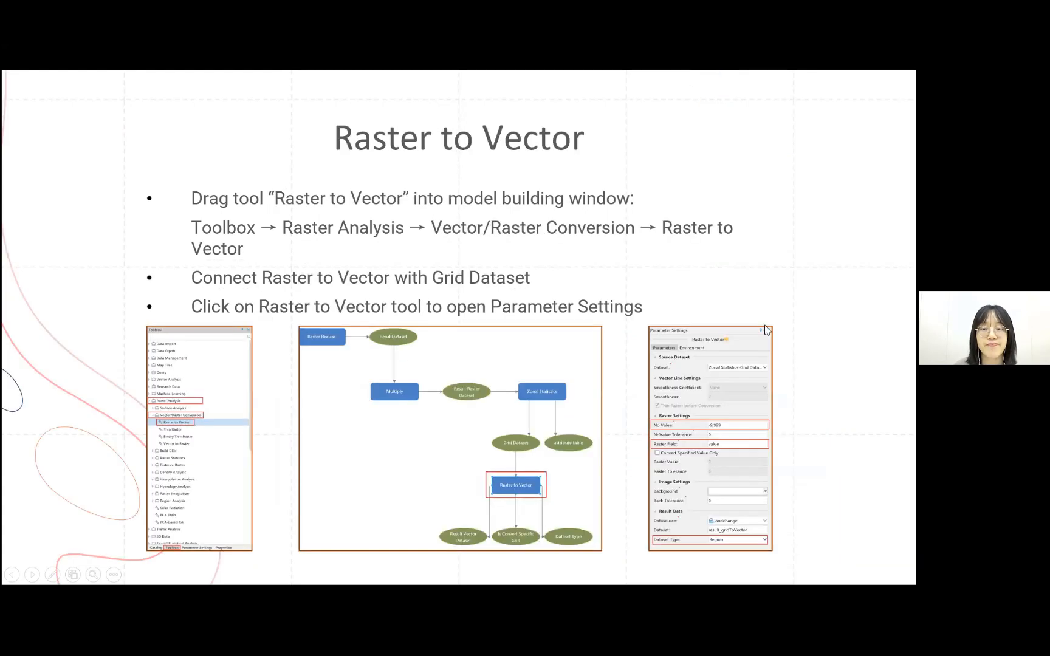
{"action": "key", "text": "Right"}
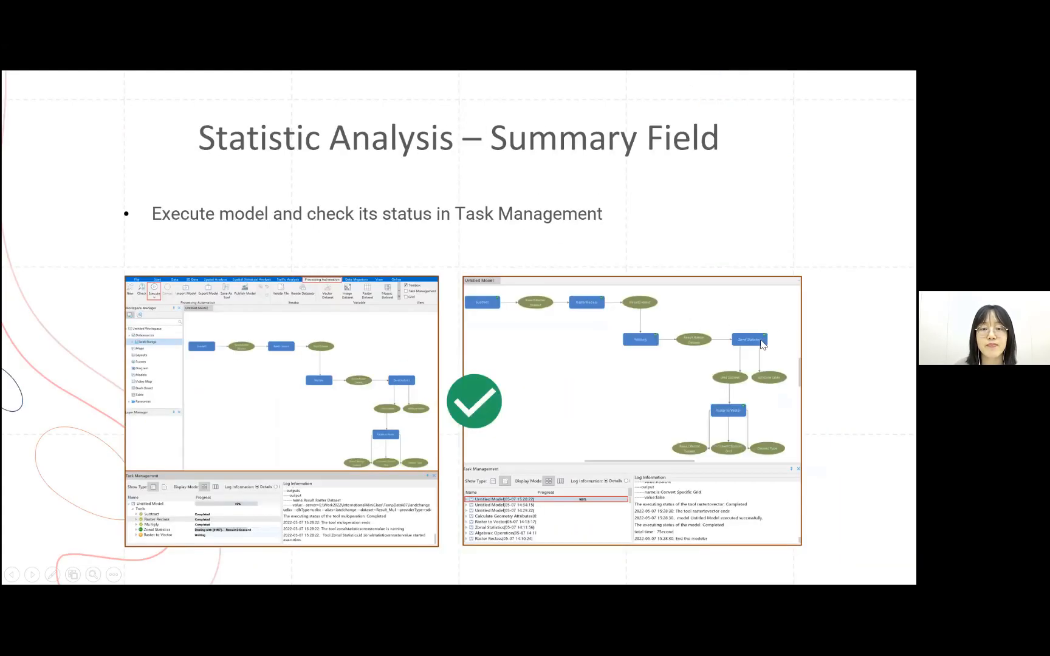
Step: Advance the slide show to the Model Output slide on the thematic layer of land cover change area by county
{"action": "key", "text": "Right"}
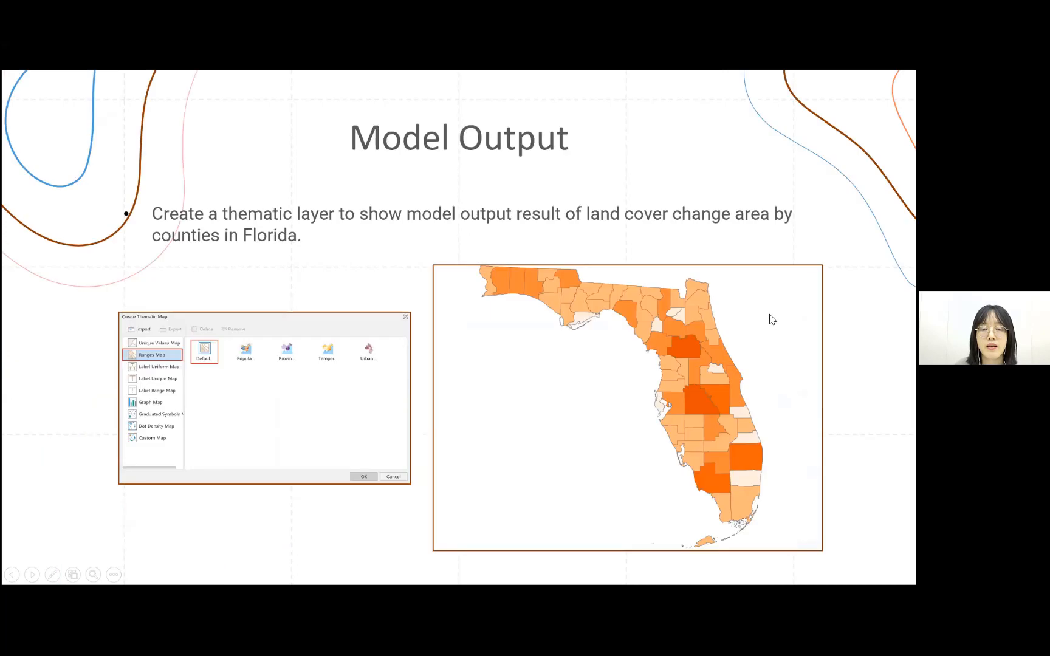
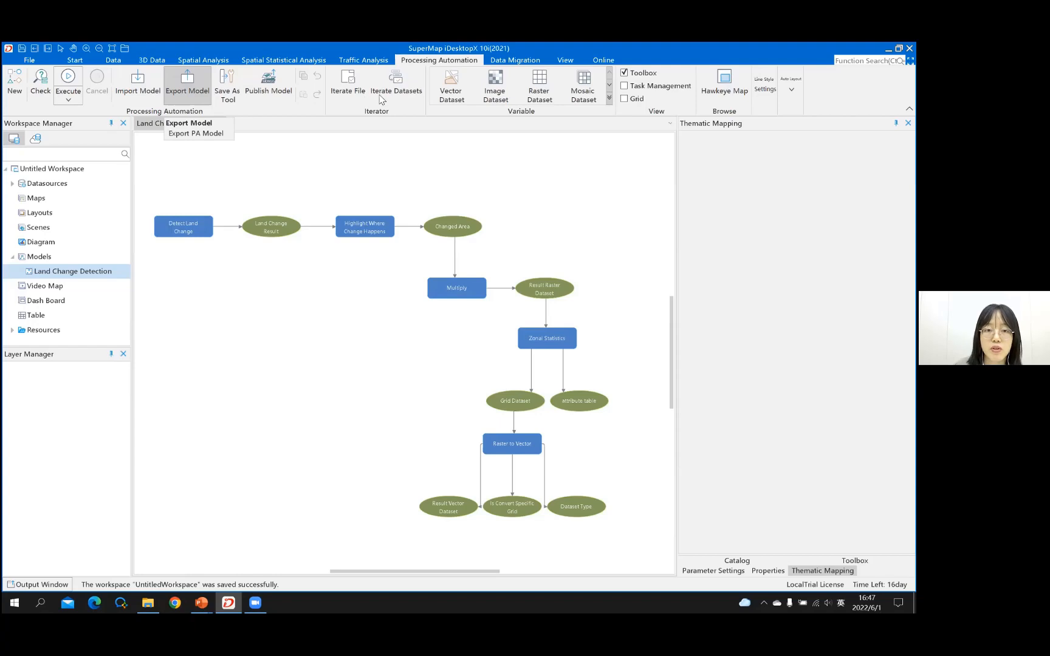
Step: Export the Land Change Detection model as a PA model file named LandChange in Materials\07, and locate LandChange.xml in File Explorer
{"action": "left_click", "coordinate": [195, 133]}
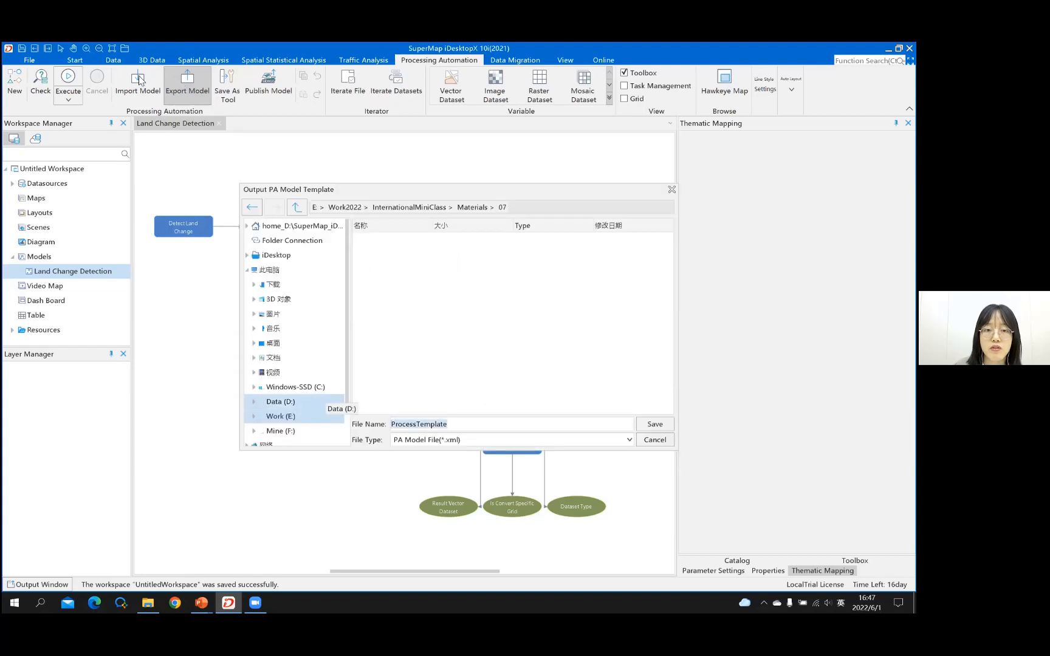
{"action": "type", "text": "L"}
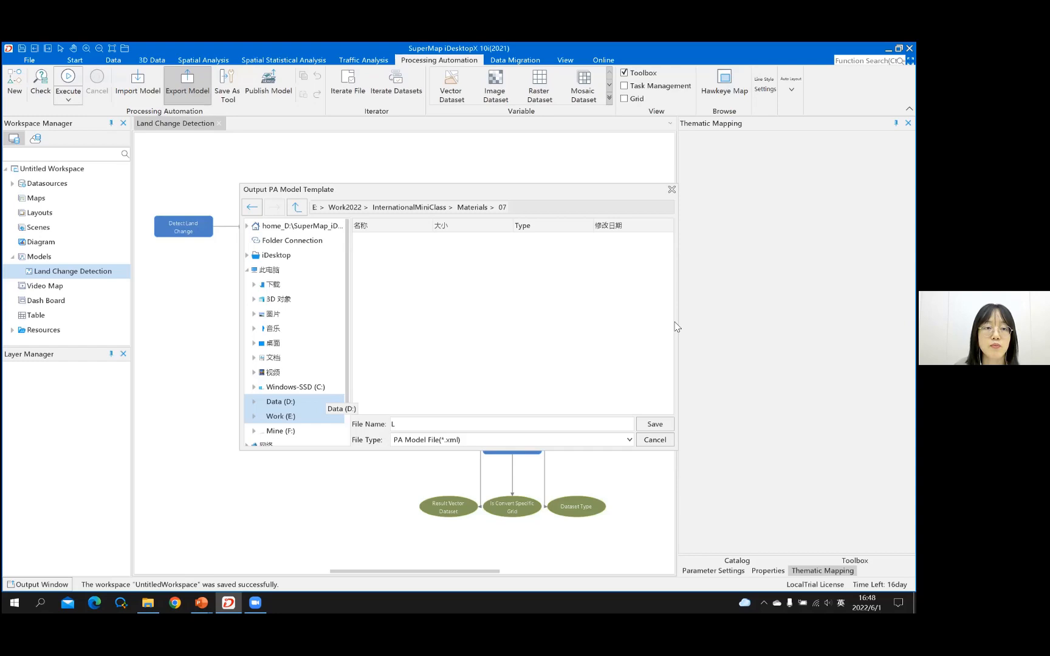
{"action": "type", "text": "andChange"}
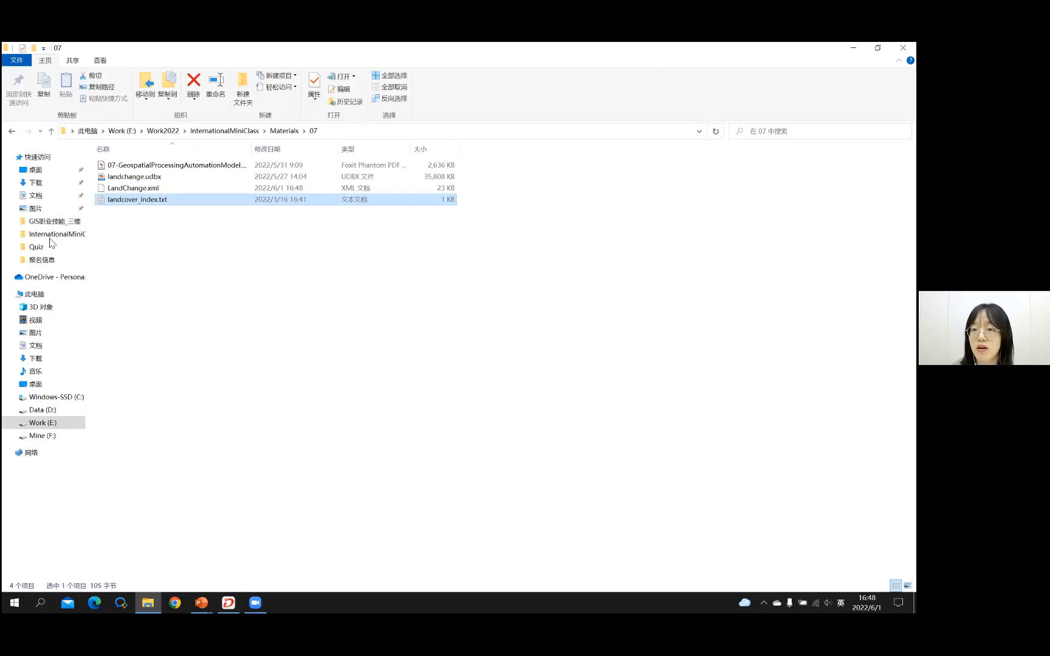
{"action": "left_click", "coordinate": [213, 189]}
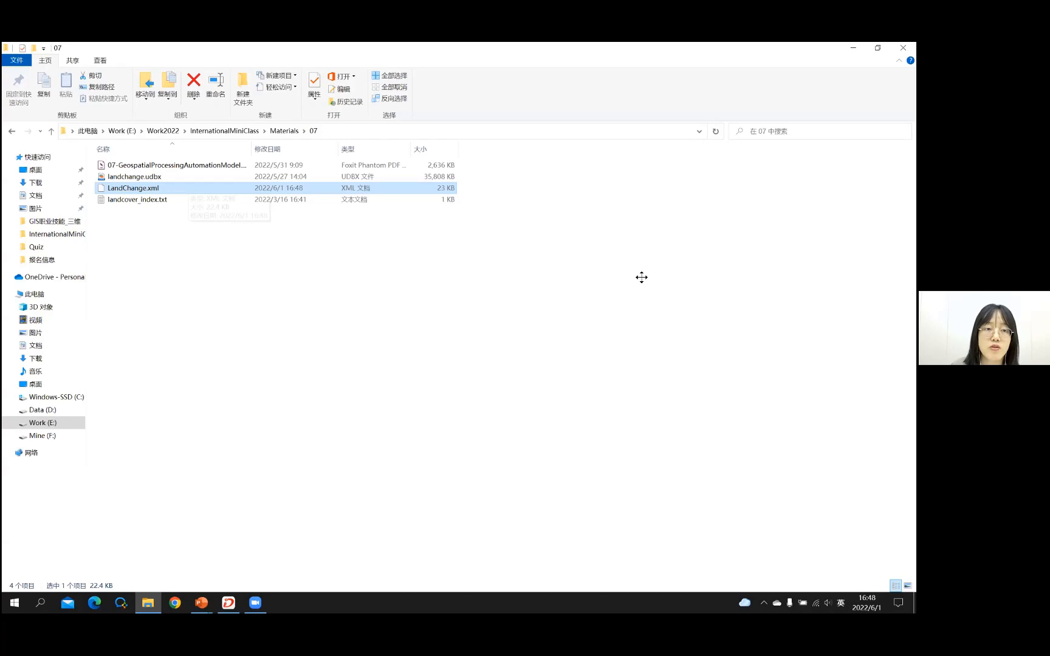
{"action": "key", "text": "alt+Tab"}
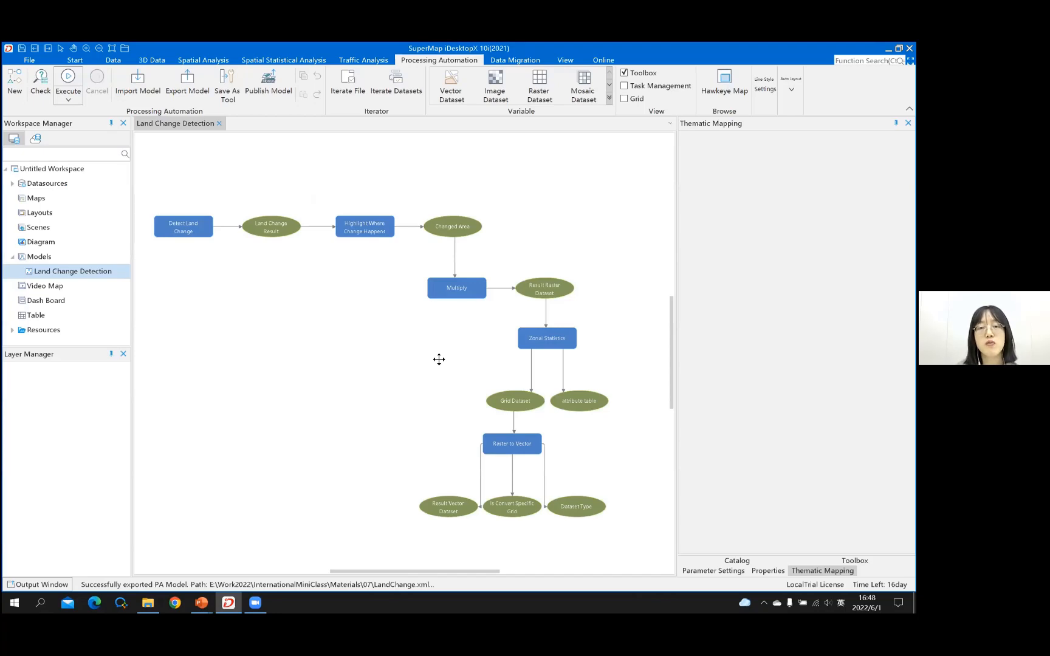
Step: Close the open Land Change Detection model and import LandChange.xml from the InternationalMiniClass\Materials\07 folder as a model
{"action": "left_click", "coordinate": [220, 124]}
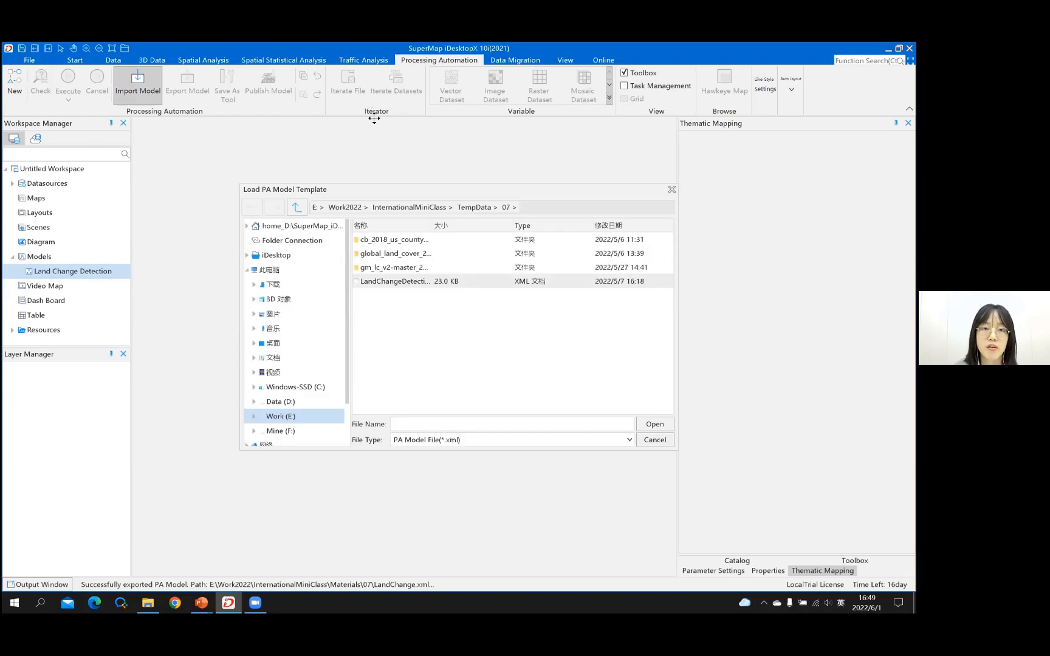
{"action": "left_click", "coordinate": [409, 207]}
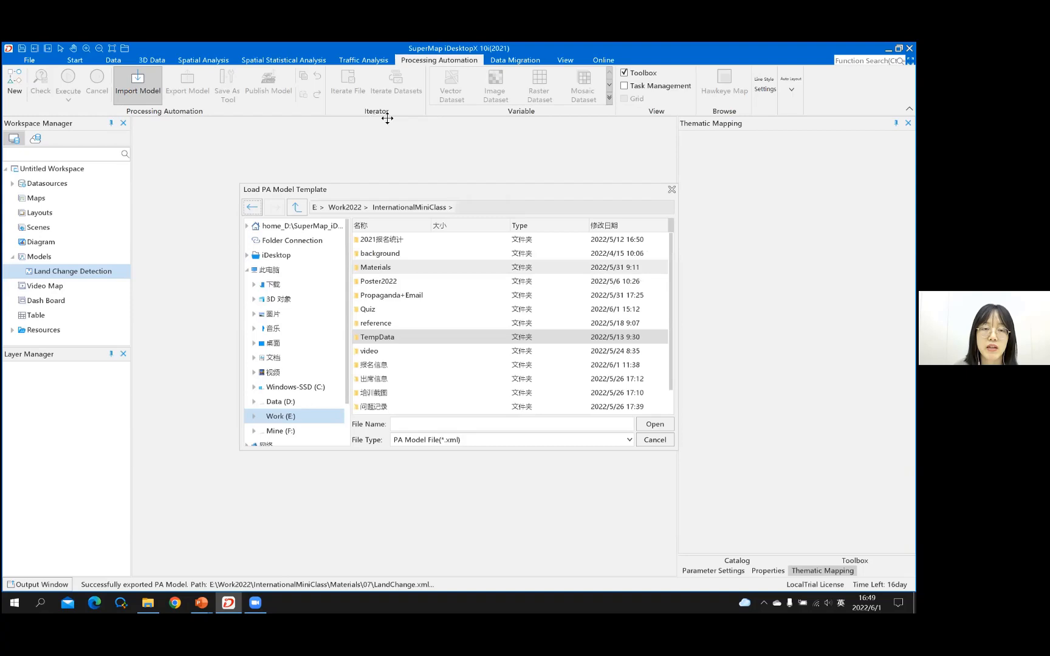
{"action": "double_click", "coordinate": [376, 267]}
{"action": "double_click", "coordinate": [366, 324]}
{"action": "left_click", "coordinate": [388, 240]}
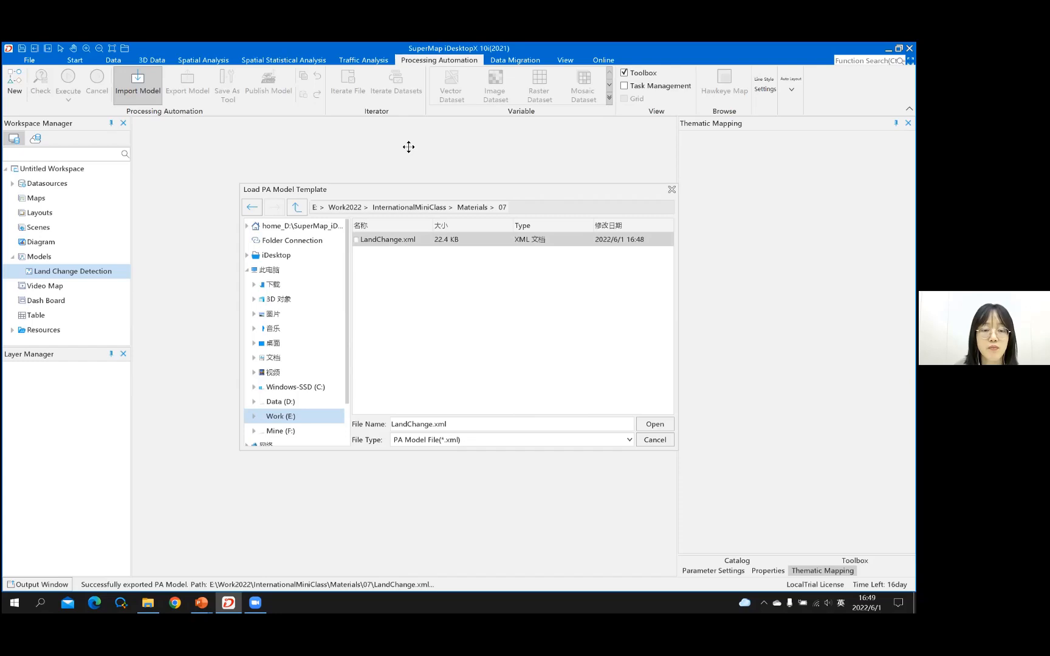
{"action": "key", "text": "Return"}
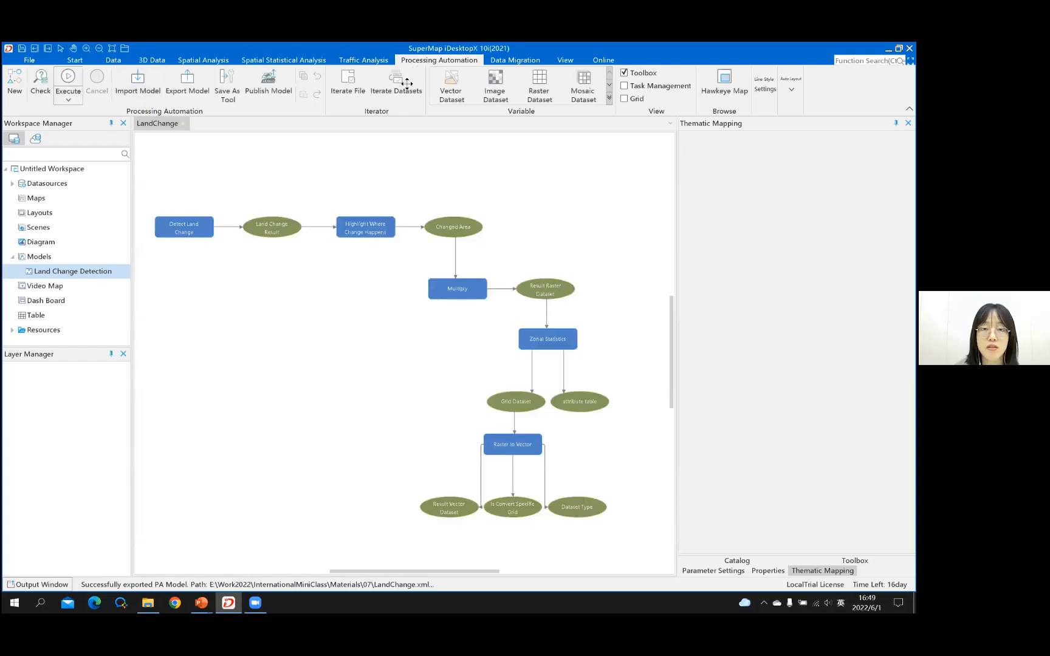